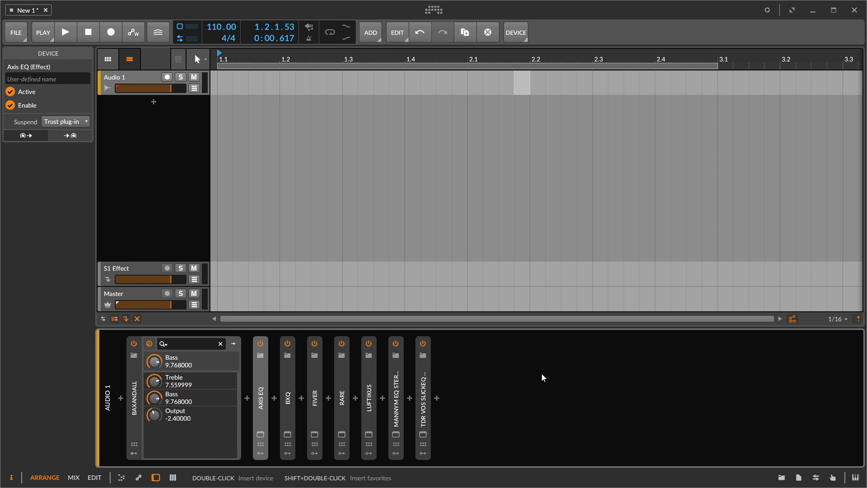
- Lower the Baxandall EQ's Bass to about 1.13
mouse_move(161, 358)
left_mouse_down()
mouse_move(161, 384)
mouse_move(161, 363)
mouse_move(157, 378)
mouse_move(157, 371)
left_mouse_up()
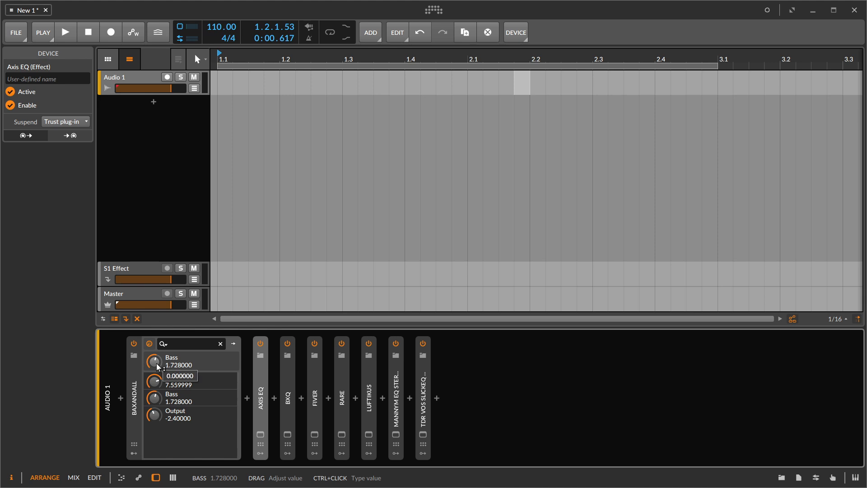
left_click_drag(156, 363, 156, 363)
- Try the Axis EQ's B and UBK modes, setting the UBK top band frequency to 8.5k, then return it to mode A and close it
left_click(260, 434)
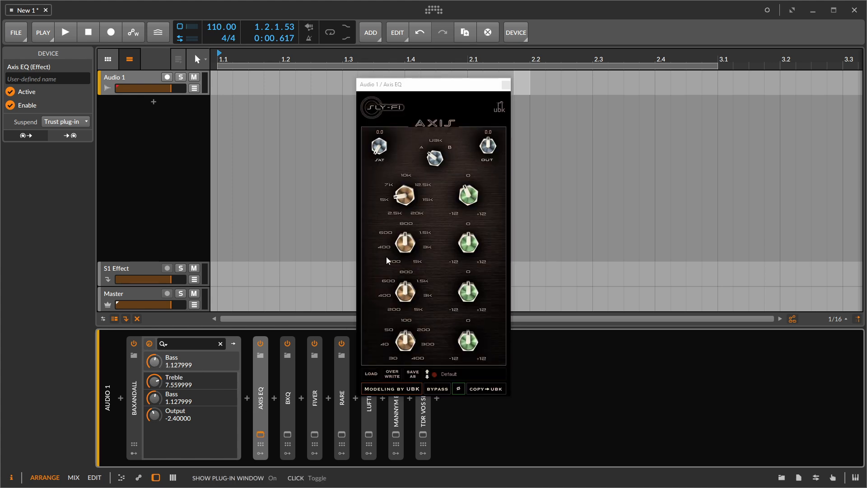
left_click(432, 163)
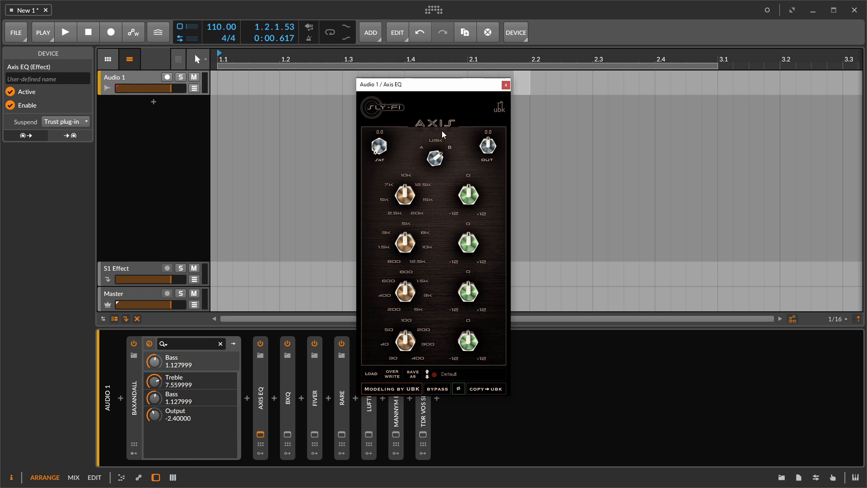
left_click(434, 158)
left_click_drag(410, 199, 419, 182)
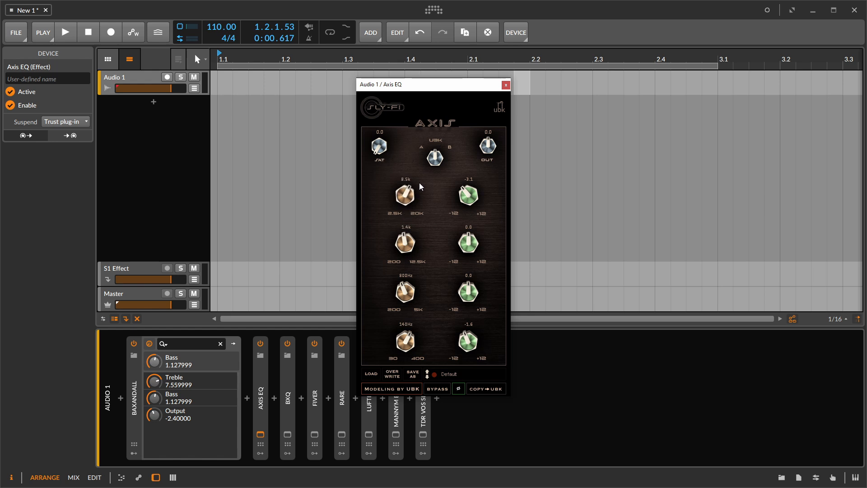
left_click(434, 160)
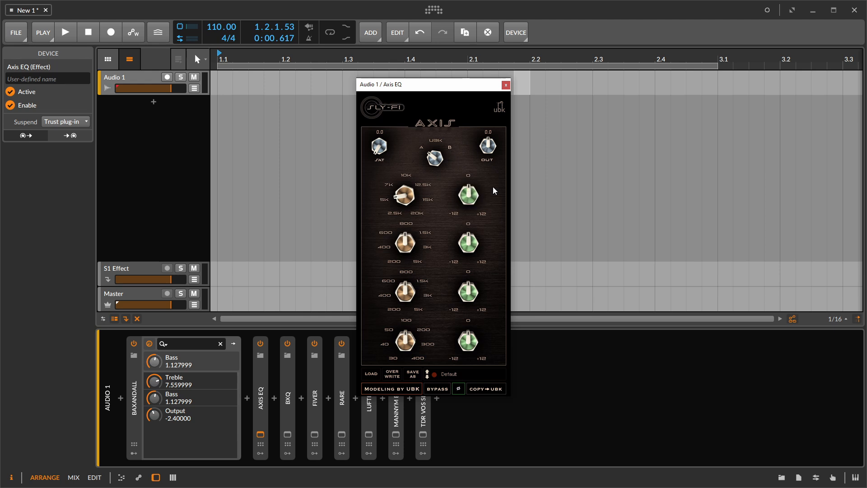
left_click(505, 86)
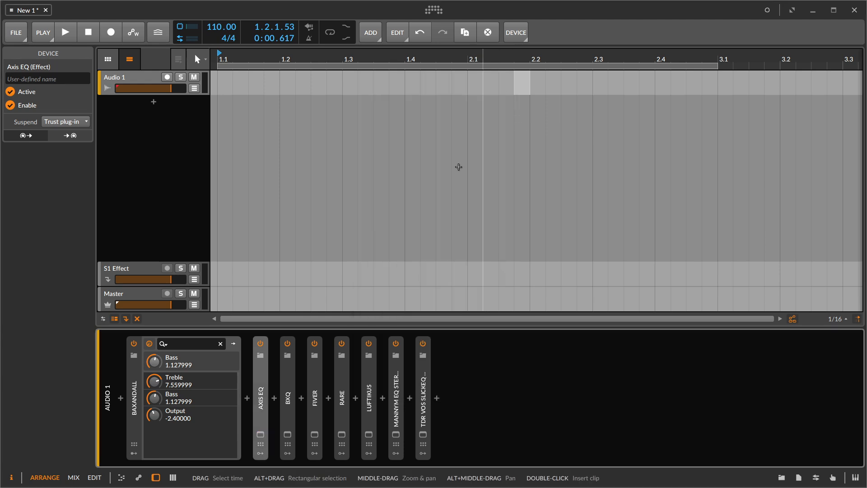
- Open the BXQ, FIVER and Rare plug-in windows, spread them apart for comparison, and close FIVER
left_click(288, 434)
left_click(315, 434)
left_click(341, 435)
mouse_move(444, 176)
left_mouse_down()
mouse_move(607, 275)
mouse_move(536, 250)
mouse_move(488, 299)
left_mouse_up()
left_click_drag(378, 146, 343, 174)
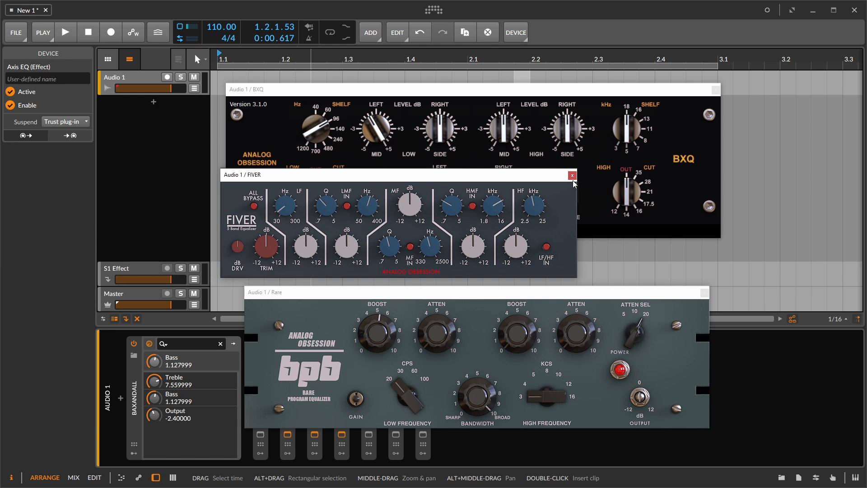
left_click_drag(553, 179, 568, 191)
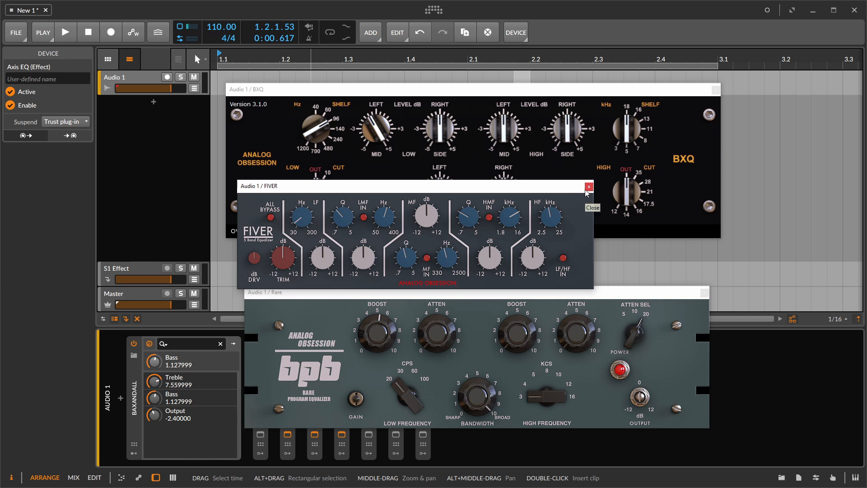
left_click(586, 189)
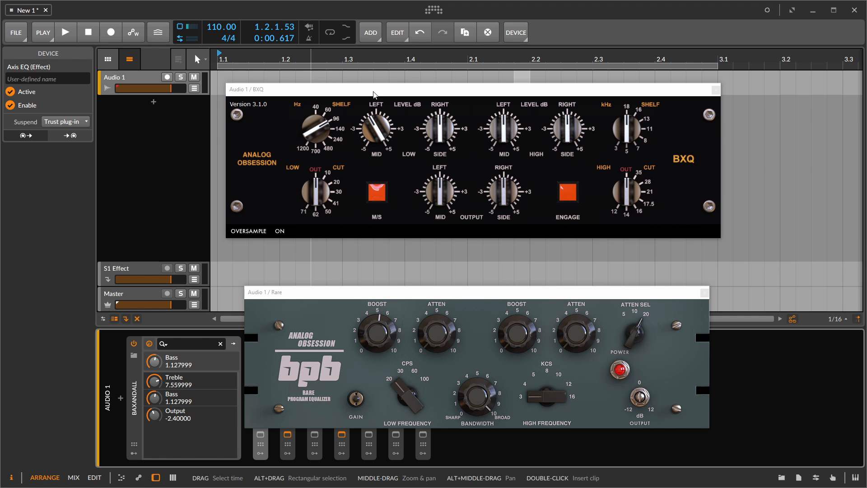
- Toggle the BXQ equalizer's M/S mode off and back on, and close its window
left_click_drag(372, 92, 366, 87)
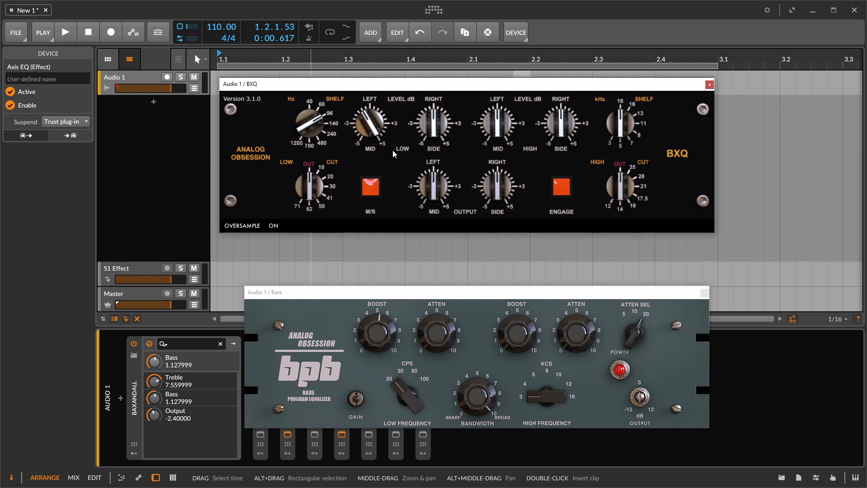
left_click(371, 192)
left_click(370, 192)
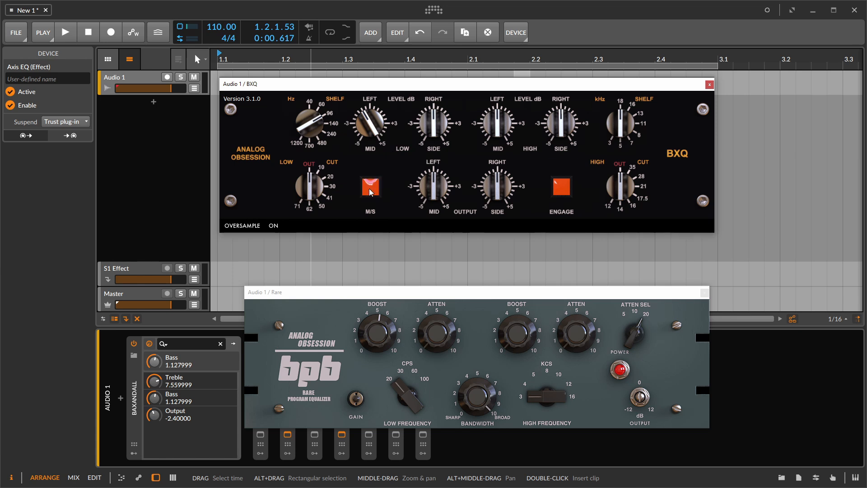
left_click(709, 84)
- Raise the low-frequency Boost slightly in the Rare equalizer and close its window
left_click(409, 291)
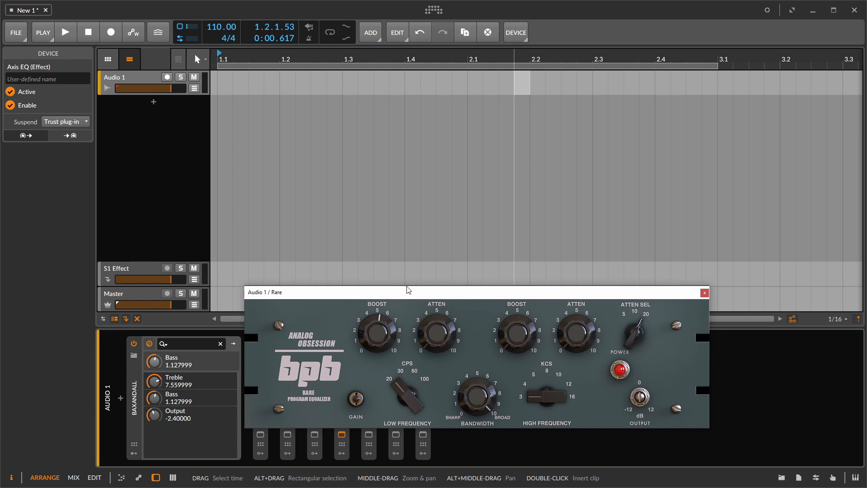
left_click_drag(410, 291, 370, 141)
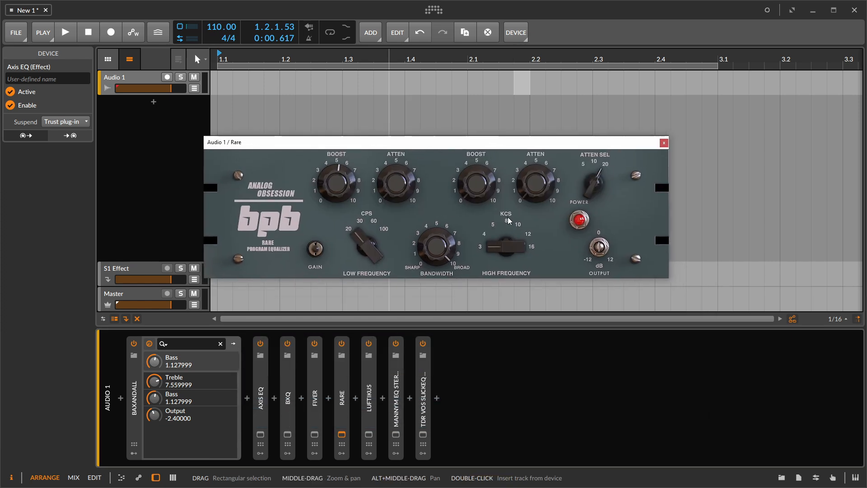
mouse_move(342, 183)
left_mouse_down()
mouse_move(326, 217)
mouse_move(343, 176)
left_mouse_up()
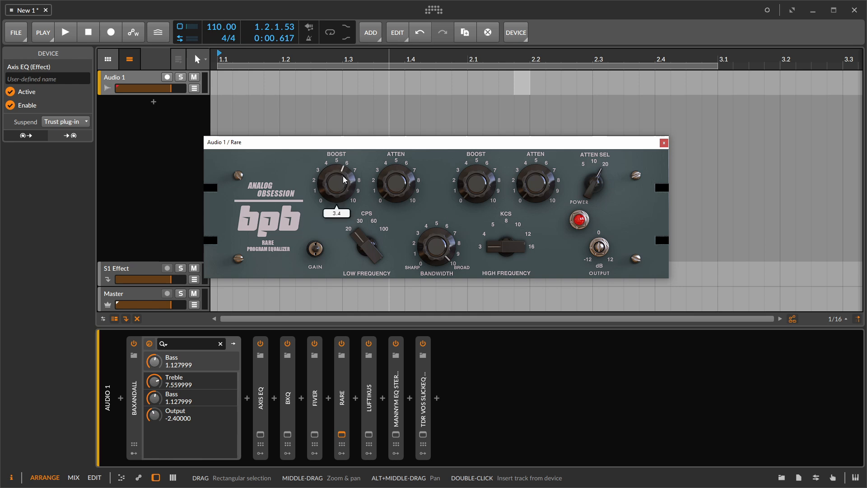
left_click(664, 144)
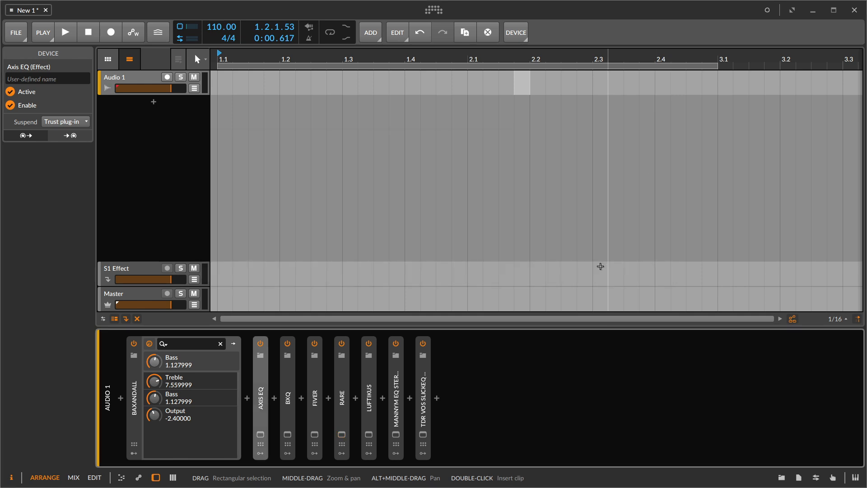
- Set Luftikus's 160 Hz band to -2 and its High Boost to 5.0, and close the plug-in
left_click(369, 433)
mouse_move(392, 240)
left_mouse_down()
mouse_move(396, 228)
mouse_move(391, 236)
left_mouse_up()
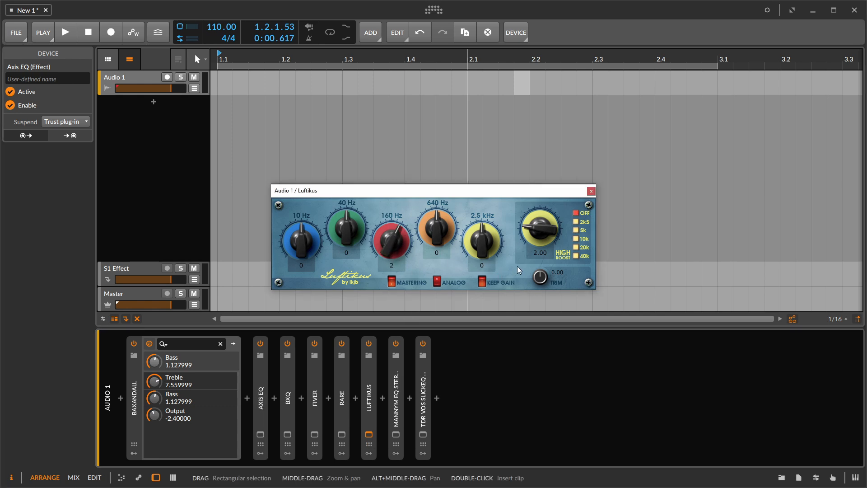
left_click_drag(391, 239, 391, 261)
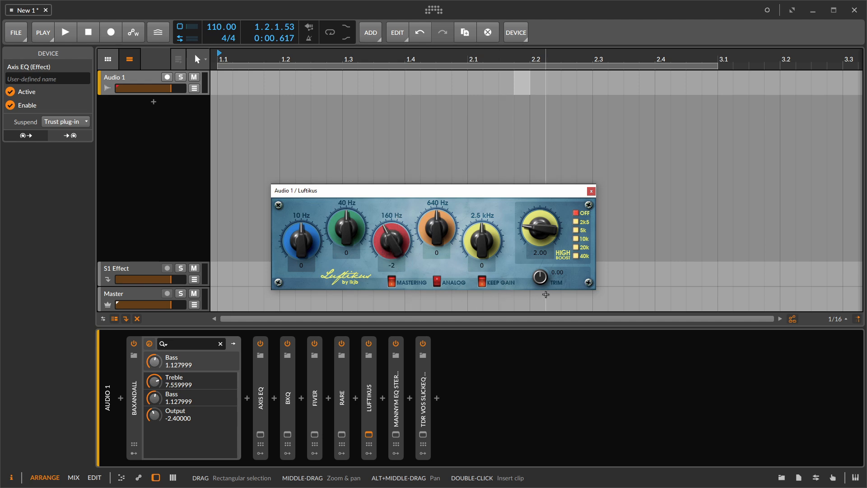
left_click_drag(545, 230, 548, 202)
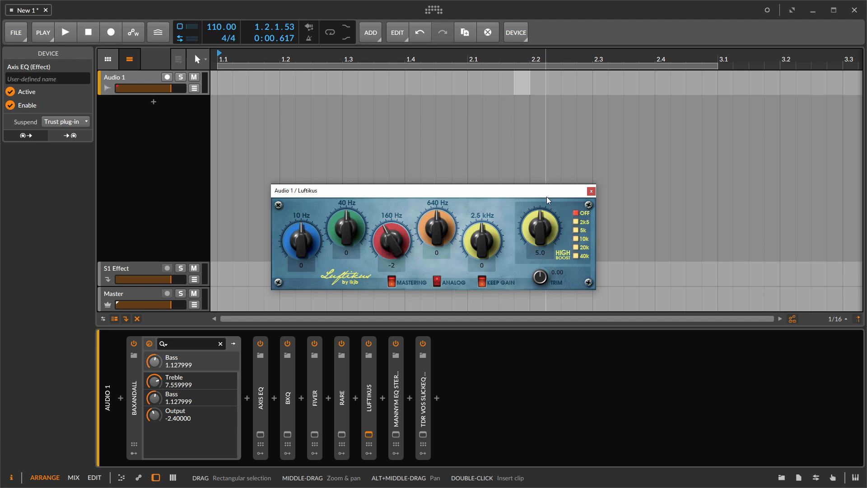
left_click(590, 191)
- Raise Gain 3 to 6 in the MannyM EQ and close its window
left_click(393, 434)
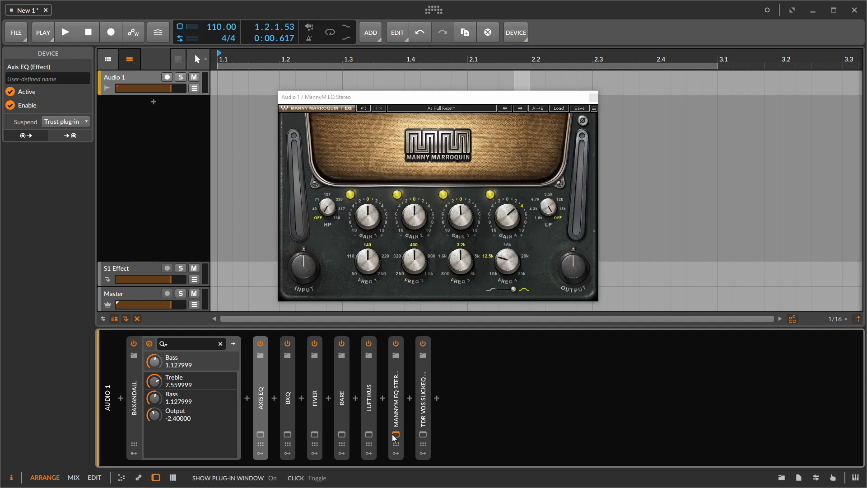
left_click_drag(460, 215, 461, 193)
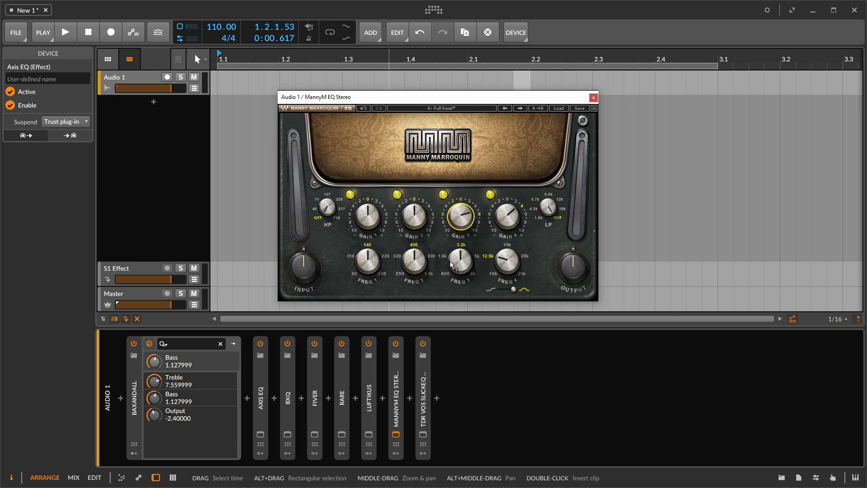
mouse_move(450, 265)
left_click(594, 97)
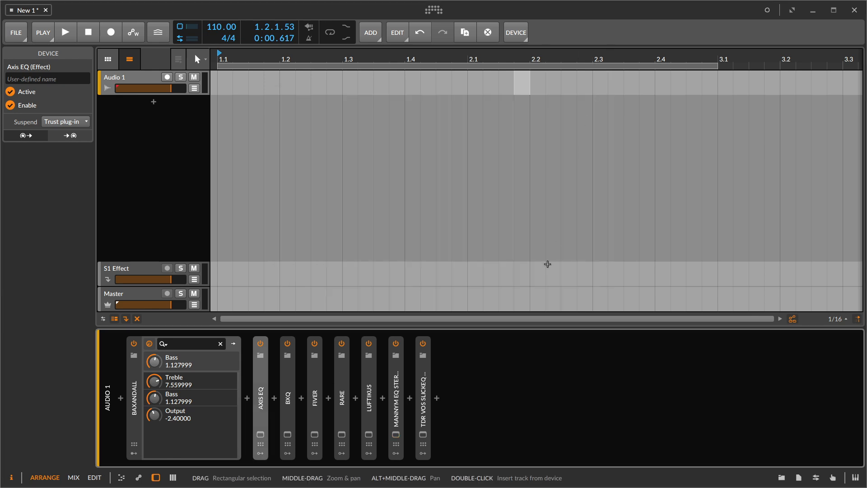
left_click(395, 434)
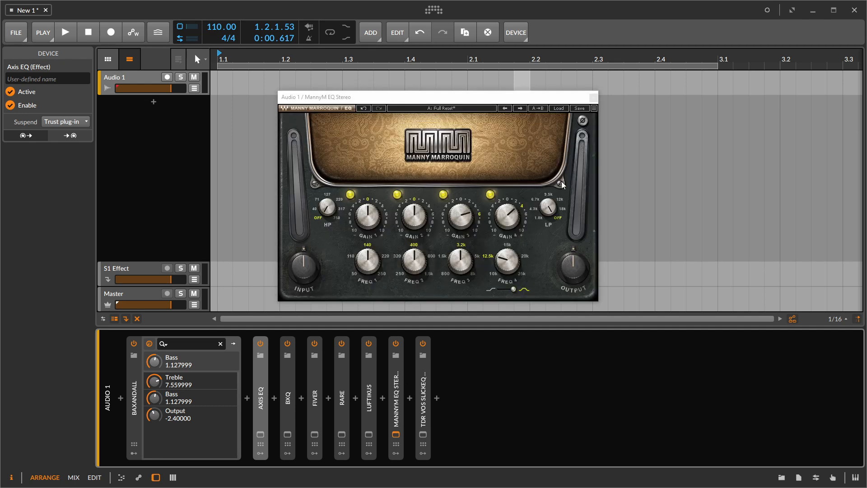
left_click(593, 98)
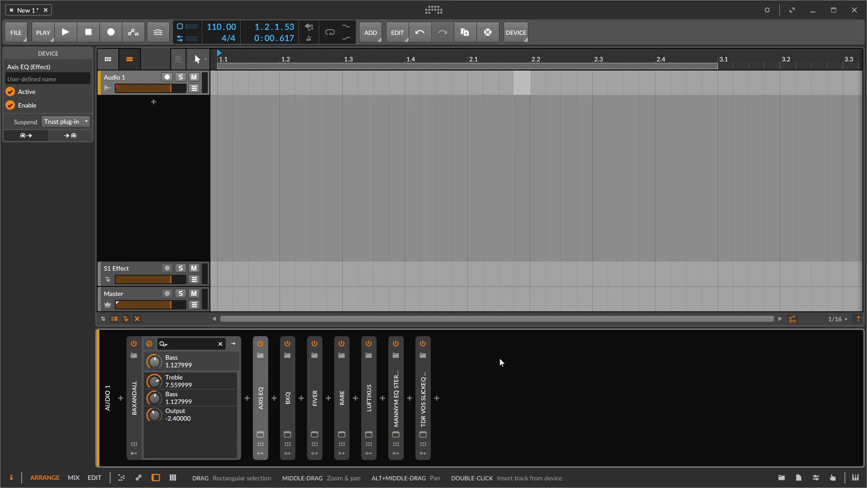
- Open SlickEQ and set its low band's frequency to 300 Hz and gain to 0.0 dB
left_click(423, 434)
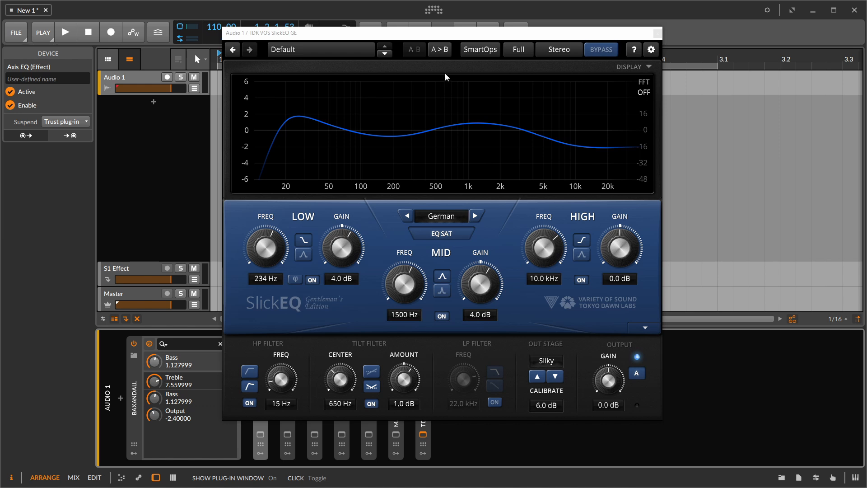
left_click_drag(461, 32, 464, 44)
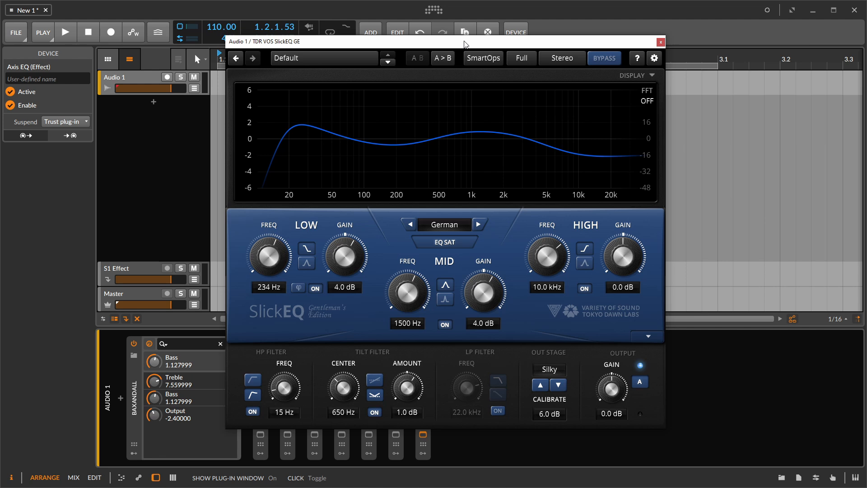
left_click_drag(465, 43, 455, 32)
left_click_drag(267, 245, 280, 356)
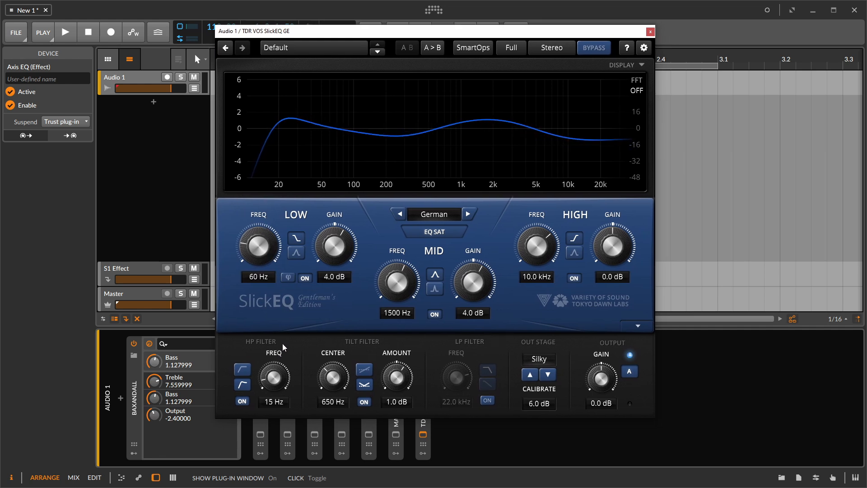
left_click_drag(267, 257, 295, 156)
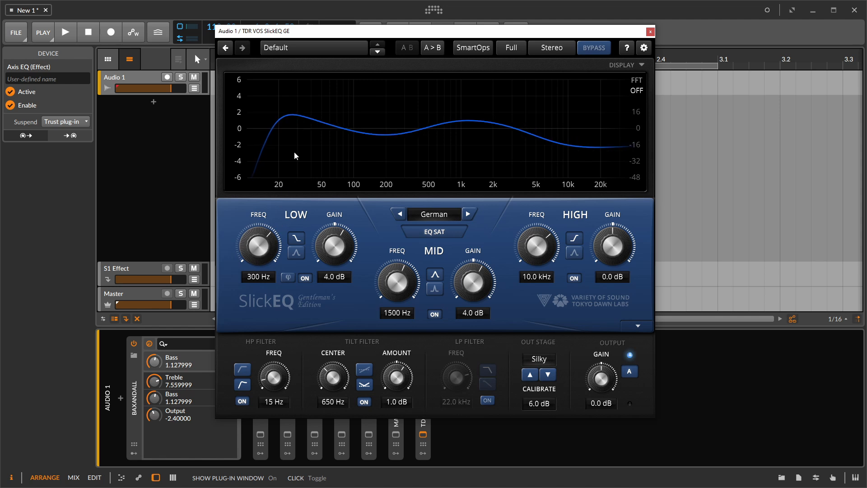
mouse_move(334, 246)
left_mouse_down()
mouse_move(369, 194)
mouse_move(357, 271)
mouse_move(361, 212)
mouse_move(350, 252)
left_mouse_up()
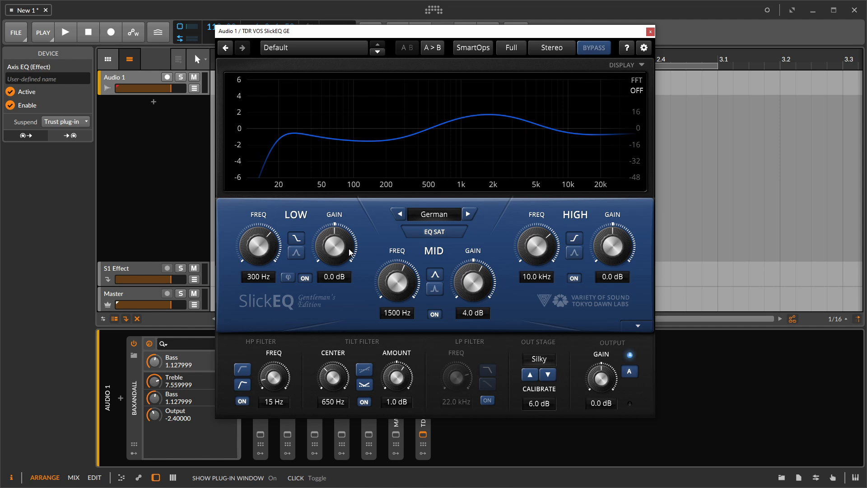
- Set SlickEQ's tilt filter amount to 2.0 dB and enable its low-pass filter at 30.0 kHz
left_click_drag(393, 375, 411, 337)
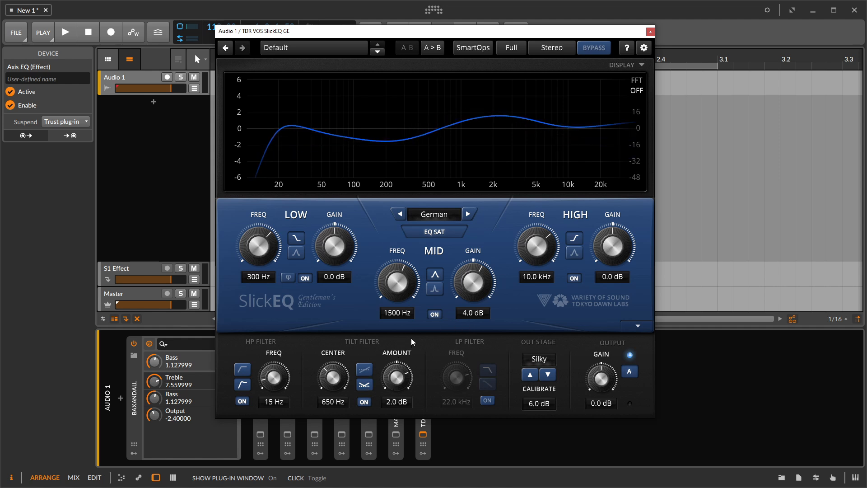
left_click(487, 400)
left_click_drag(456, 382, 459, 350)
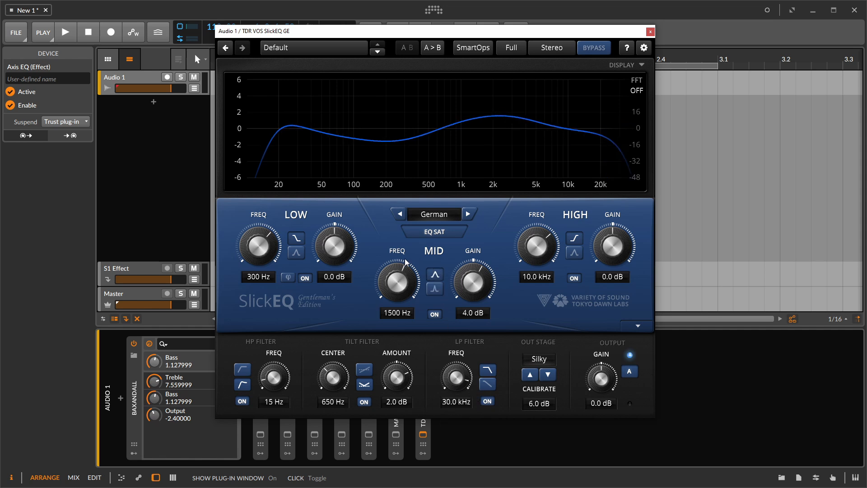
- Cycle through SlickEQ's EQ models, including American, to compare their curves and colours
left_click(399, 214)
left_click(399, 214)
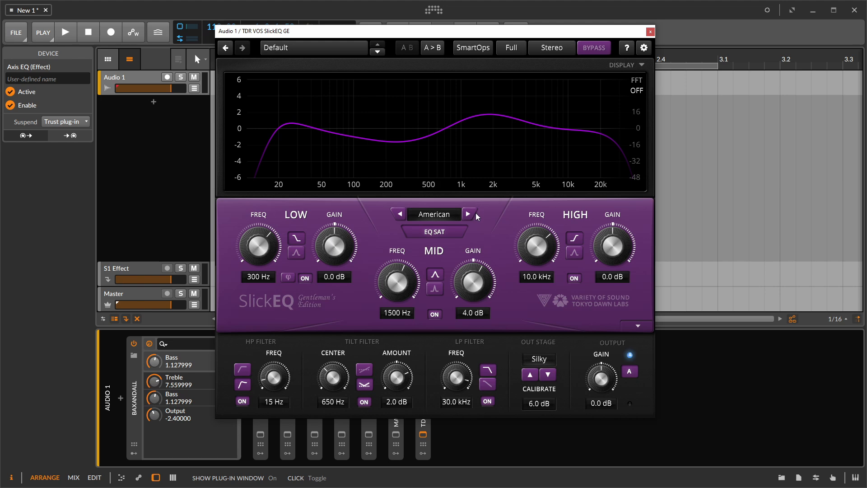
left_click(475, 212)
left_click(476, 213)
left_click(475, 212)
left_click(475, 213)
left_click(475, 212)
left_click(401, 217)
left_click(402, 218)
left_click(402, 218)
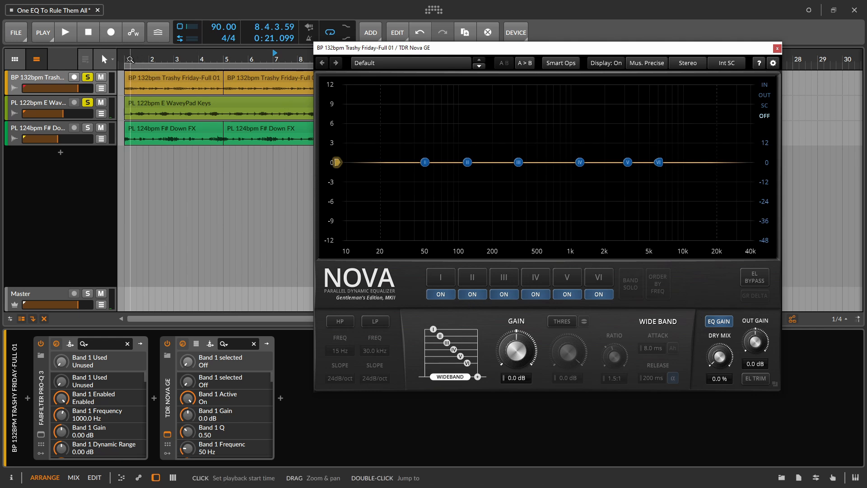
- Unsolo the E WaveyPad Keys track and play the Trashy Friday track with Nova's analyzer set to IN
left_click(87, 103)
key("space")
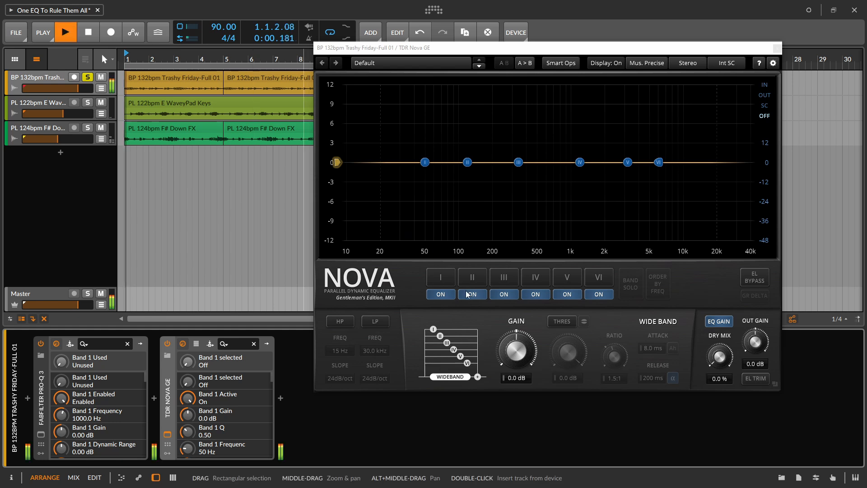
key("space")
left_click(764, 84)
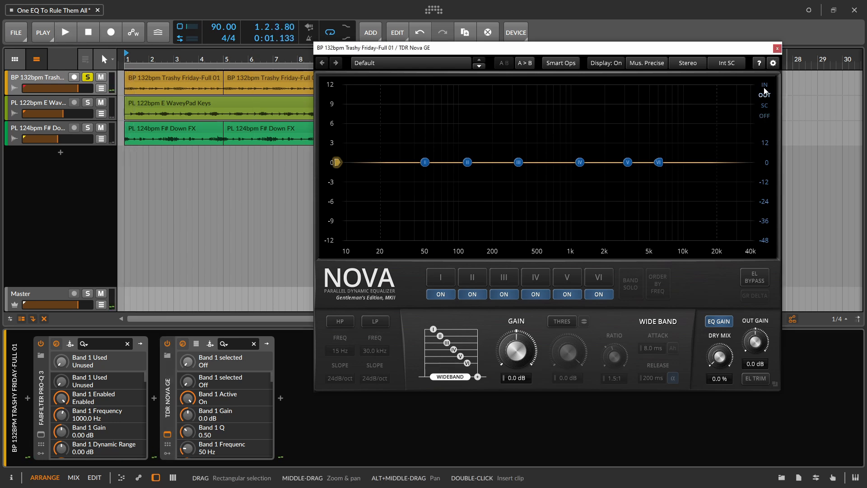
key("space")
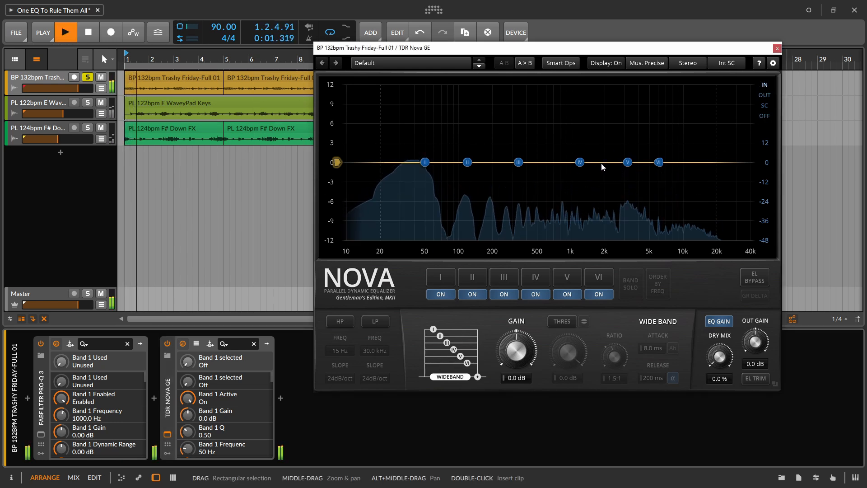
- Enable Nova's high-pass filter at 30 Hz and its low-pass filter at 10.0 kHz, and stop playback
left_click(340, 321)
left_click_drag(342, 353, 371, 396)
left_click(375, 321)
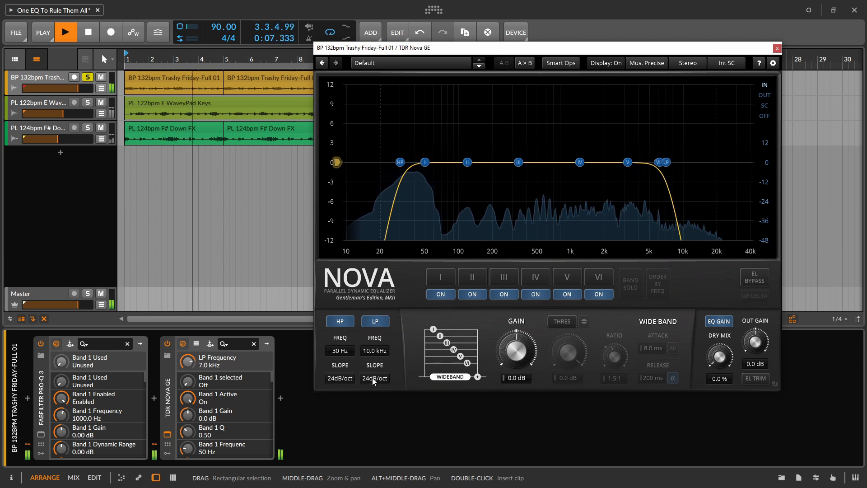
key("space")
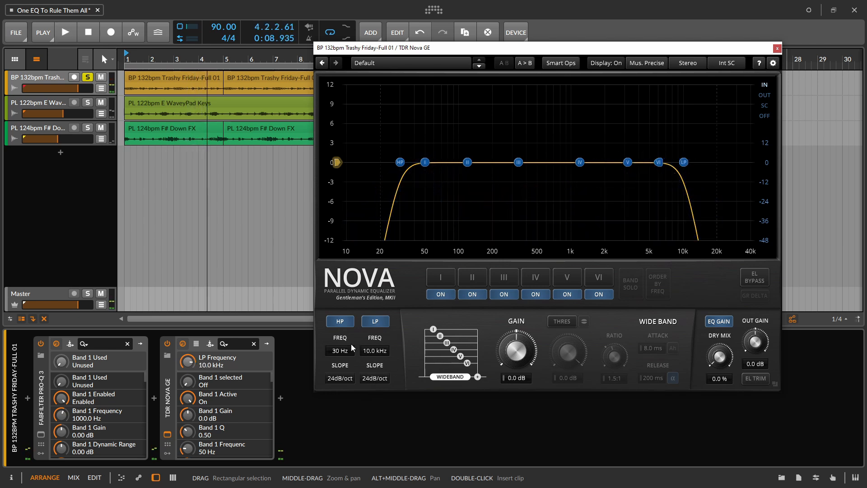
- Raise the low-pass filter's frequency to 25.0 kHz and bring it down to 19.3 kHz
left_click_drag(375, 354, 379, 332)
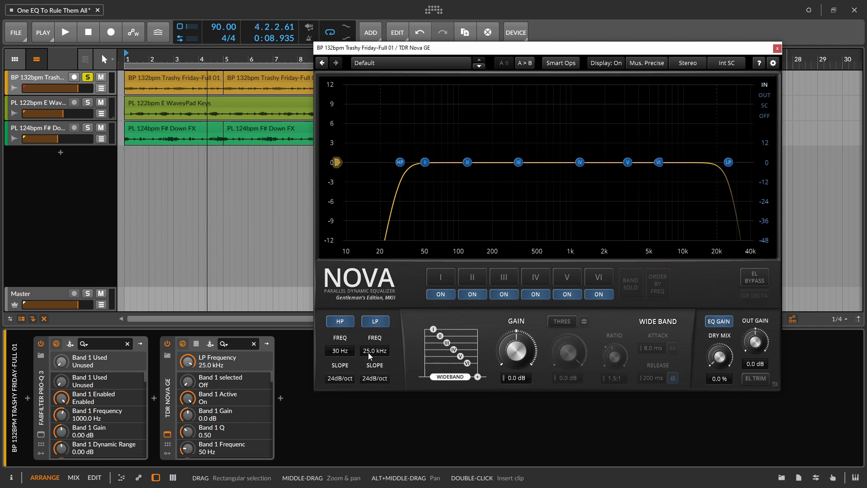
scroll(367, 346, "up", 3)
mouse_move(372, 351)
left_mouse_down()
mouse_move(368, 370)
mouse_move(369, 350)
mouse_move(370, 361)
left_mouse_up()
- Change the low-pass slope to 18dB/oct during playback and move the filter's node to 21.2 kHz
key("space")
left_click(373, 378)
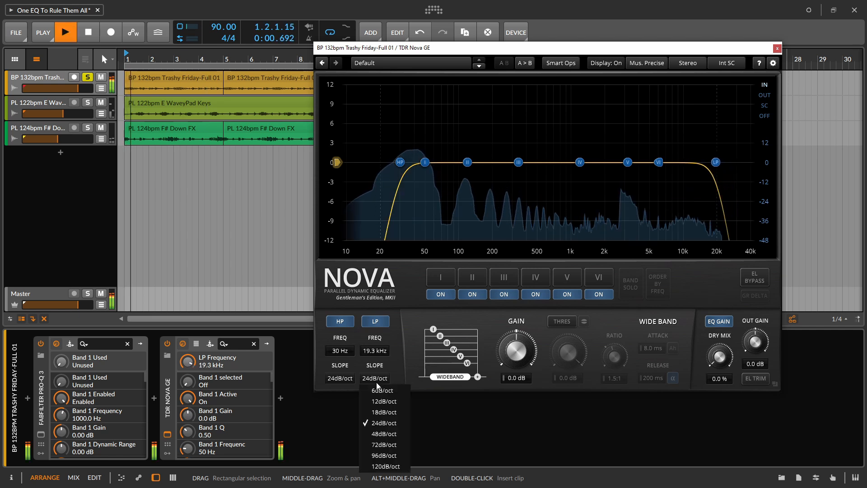
left_click(393, 409)
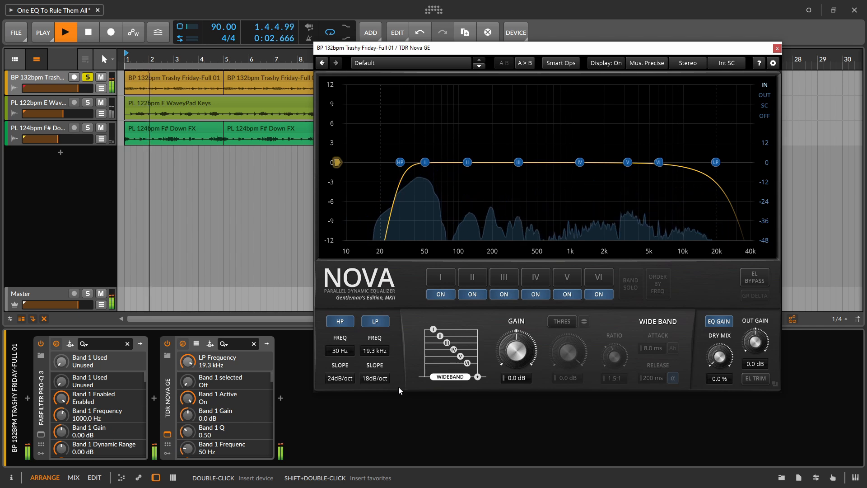
key("space")
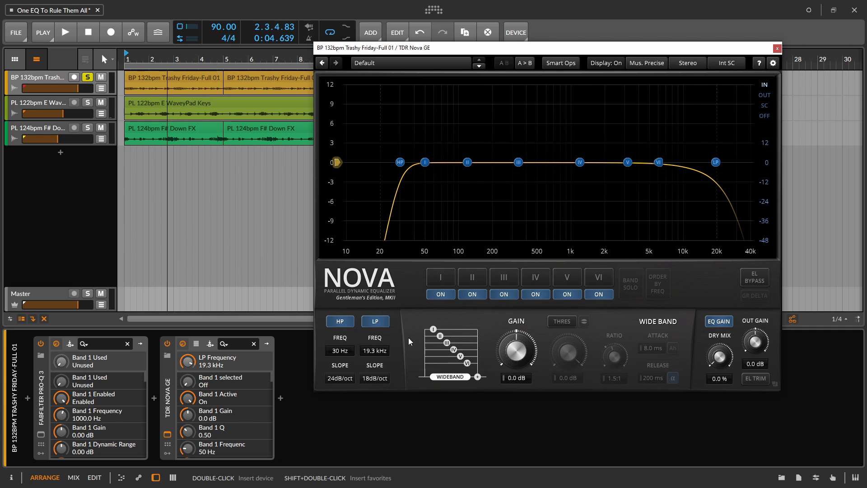
left_click_drag(715, 162, 721, 140)
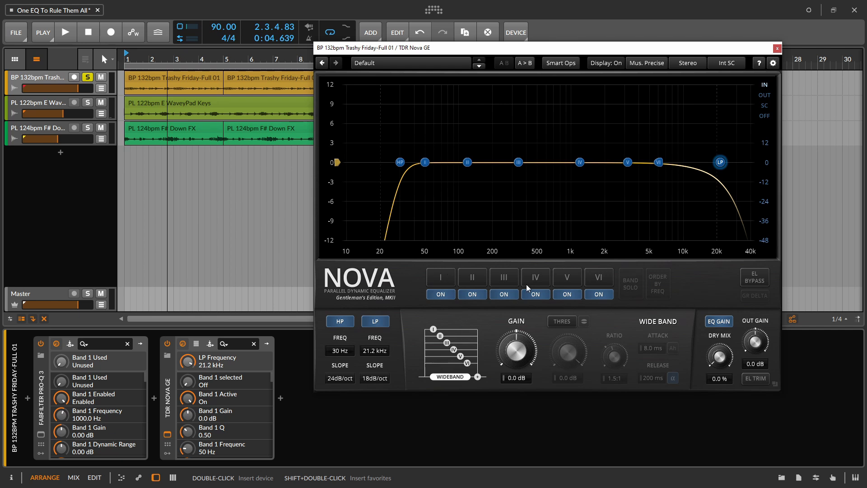
- Solo band I during playback, set it to 40 Hz, Q 0.33 and 3.0 dB gain, and turn band solo off
left_click(449, 283)
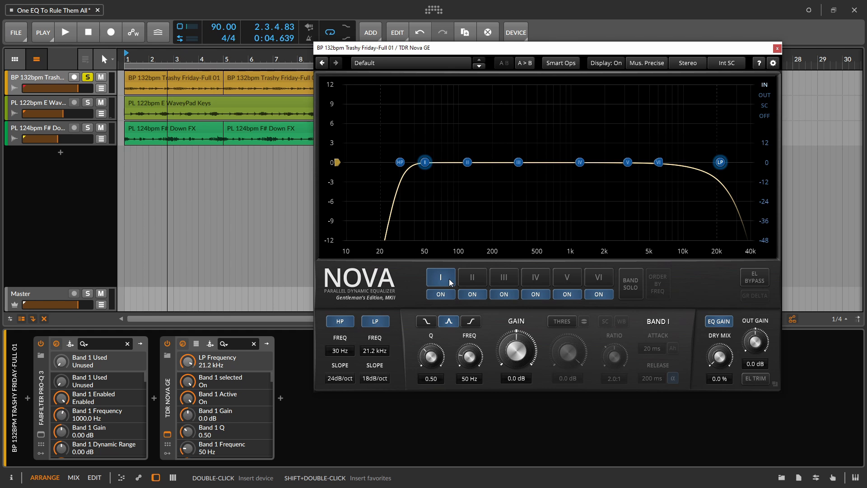
key("space")
left_click(621, 293)
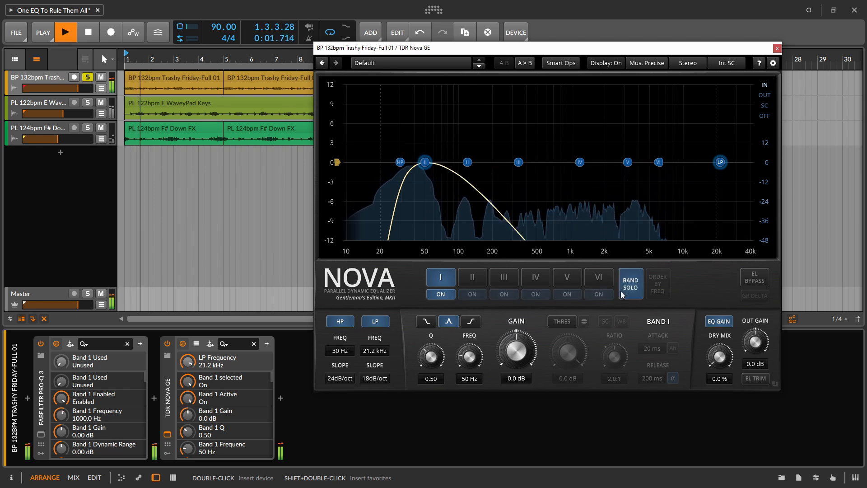
left_click_drag(514, 366, 516, 350)
left_click_drag(435, 361, 465, 366)
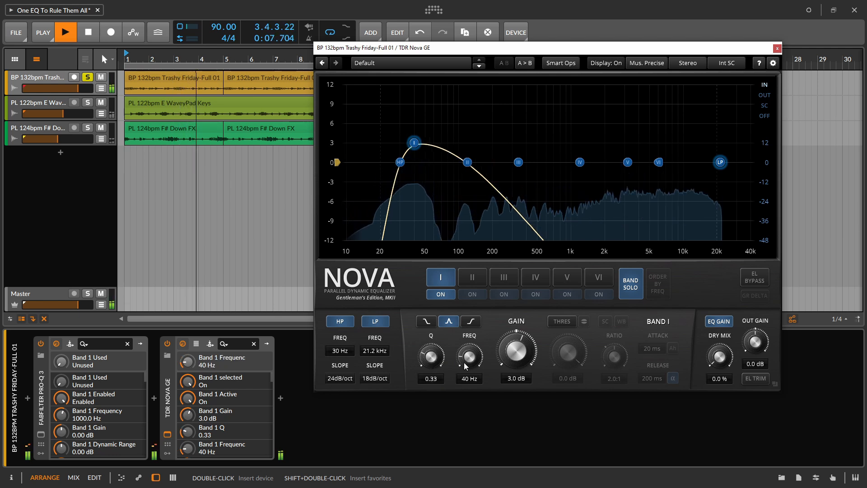
left_click(630, 284)
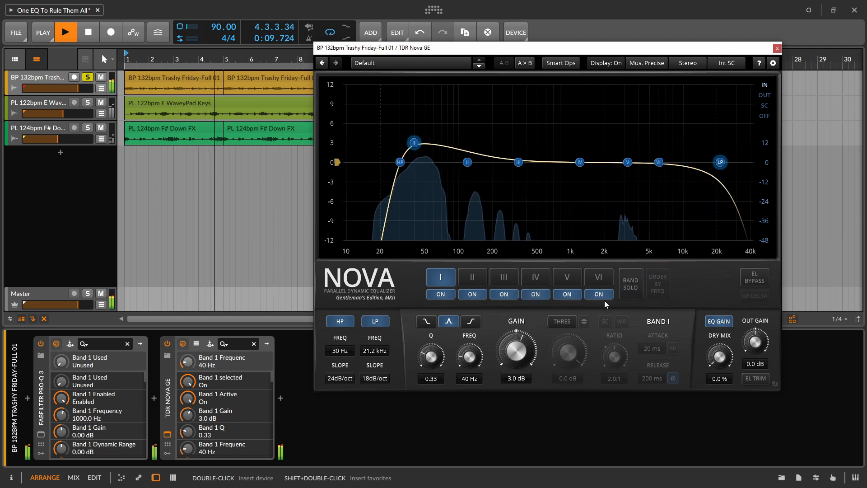
key("space")
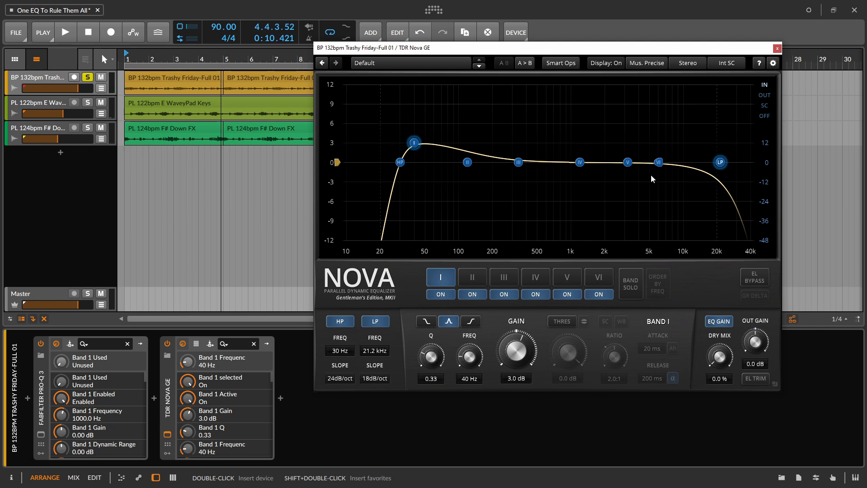
- Select band I again and switch off the unused bands III, IV, V and VI
left_click(682, 279)
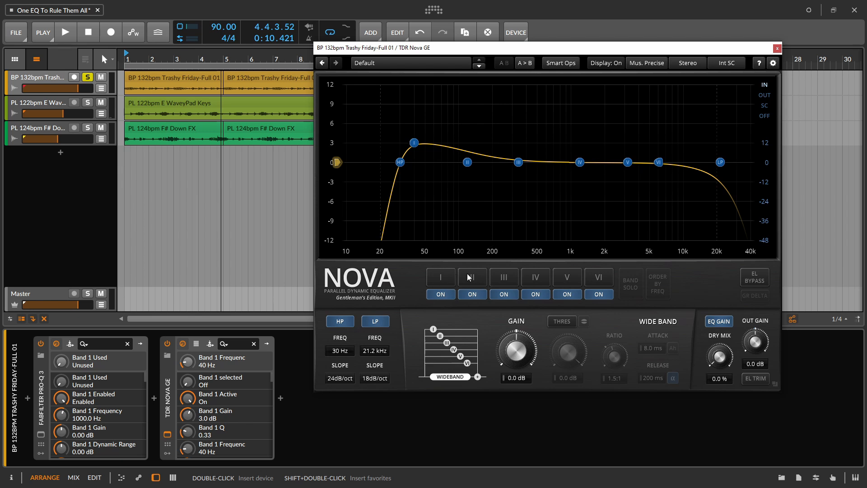
left_click(440, 278)
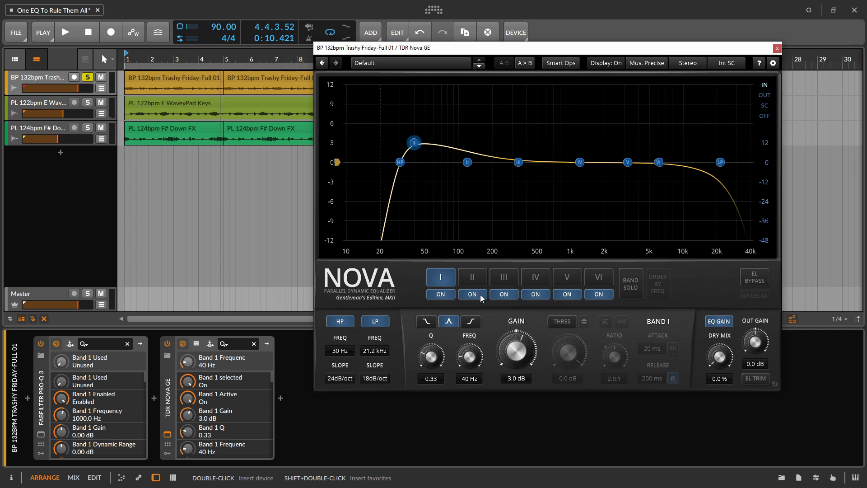
left_click(504, 294)
left_click(535, 293)
left_click(567, 294)
left_click(598, 294)
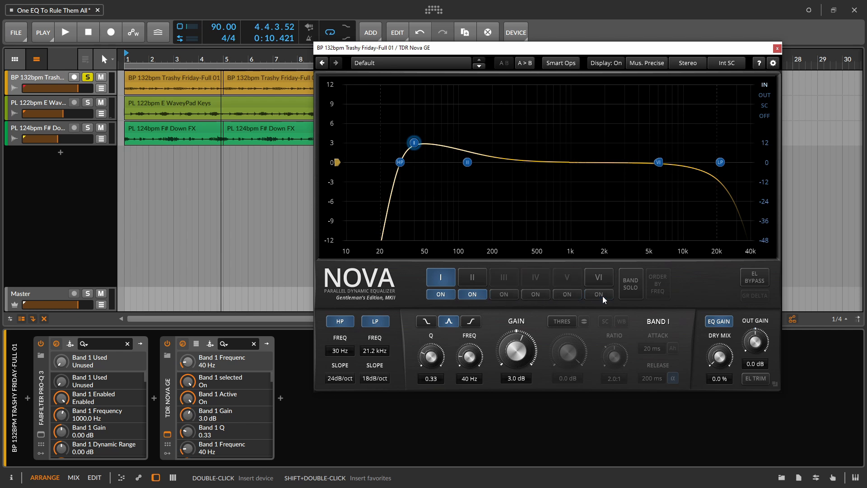
- Solo band II during playback and set its frequency to 2134 Hz and its Q to 0.75
left_click(479, 280)
key("space")
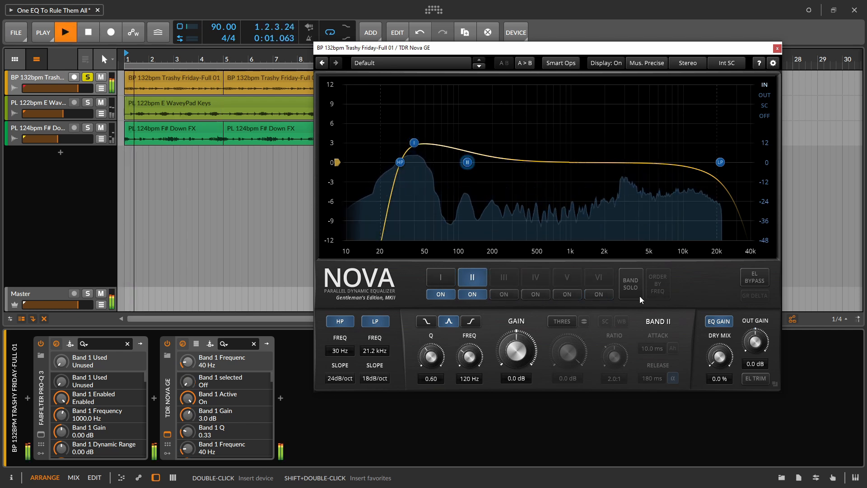
left_click(634, 293)
left_click_drag(465, 362, 501, 299)
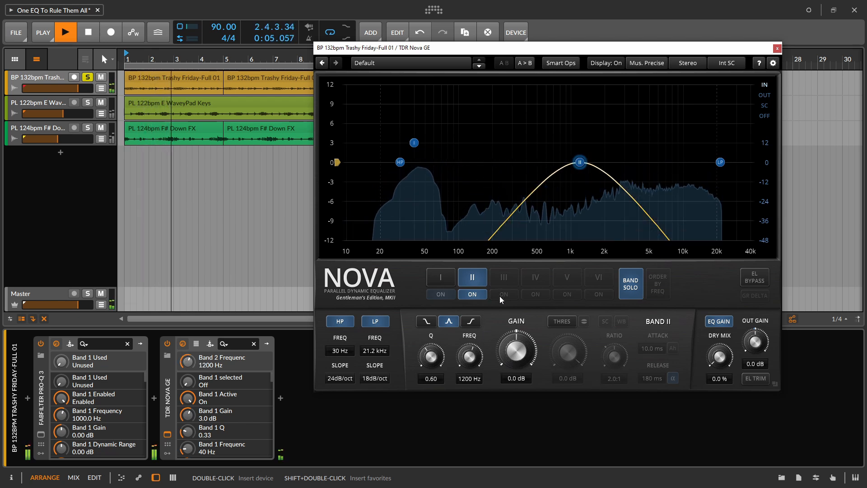
key("space")
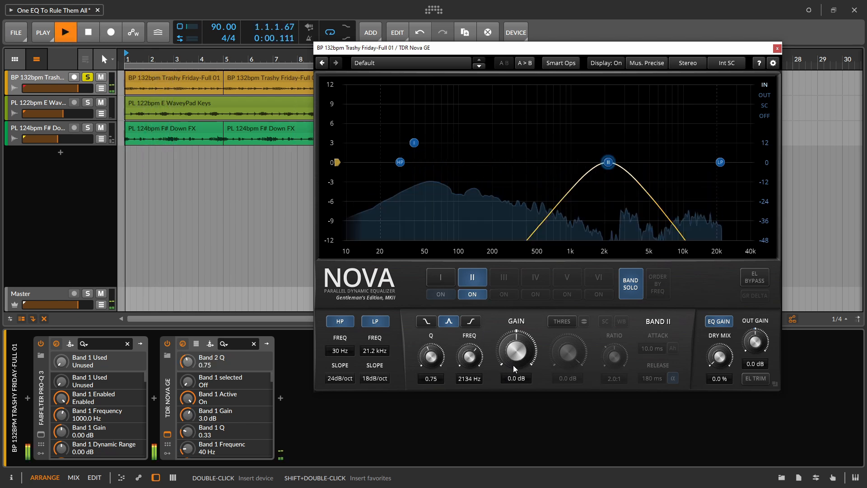
- Make band II dynamic with a threshold of -17.0 dB, a ratio of 0.6:1 and an attack of 6.0 ms
left_click(562, 321)
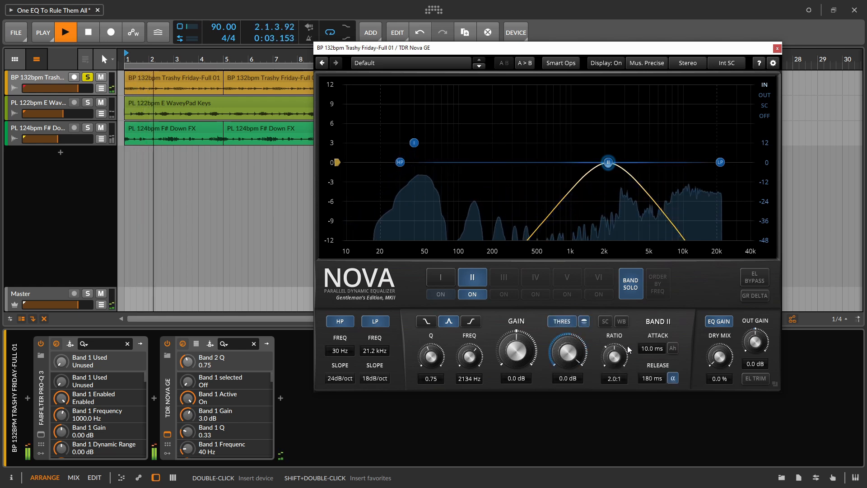
left_click_drag(627, 349, 603, 437)
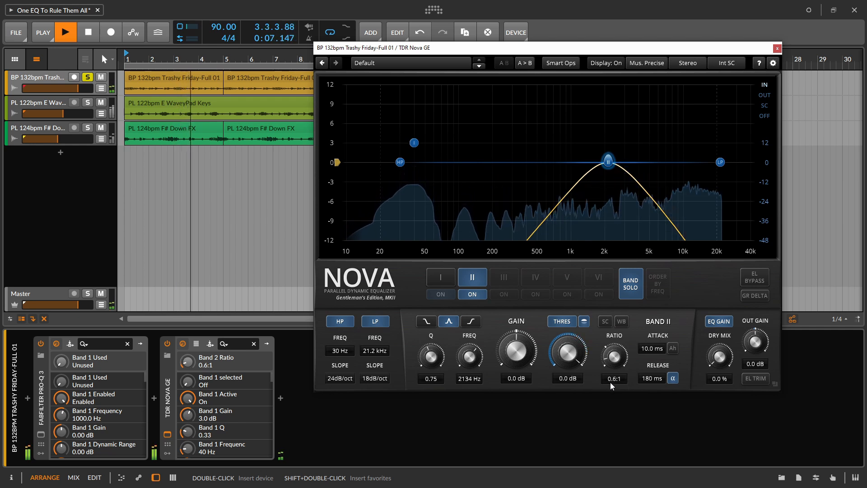
left_click_drag(579, 353, 561, 439)
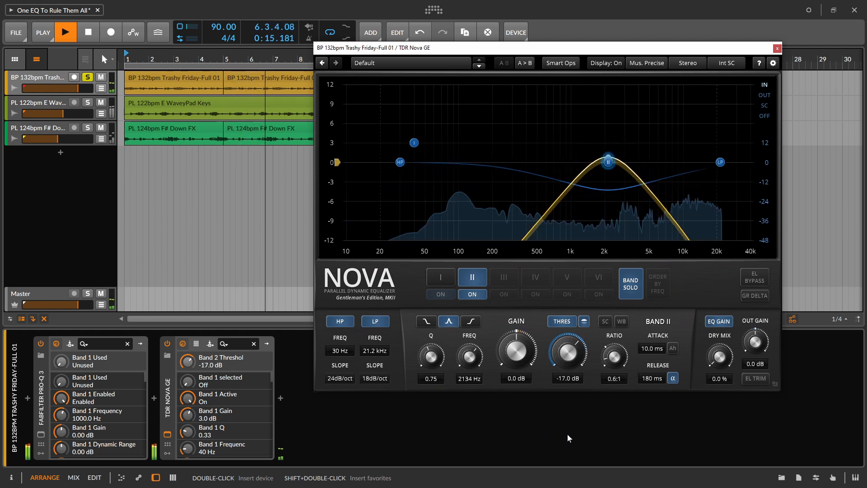
key("space")
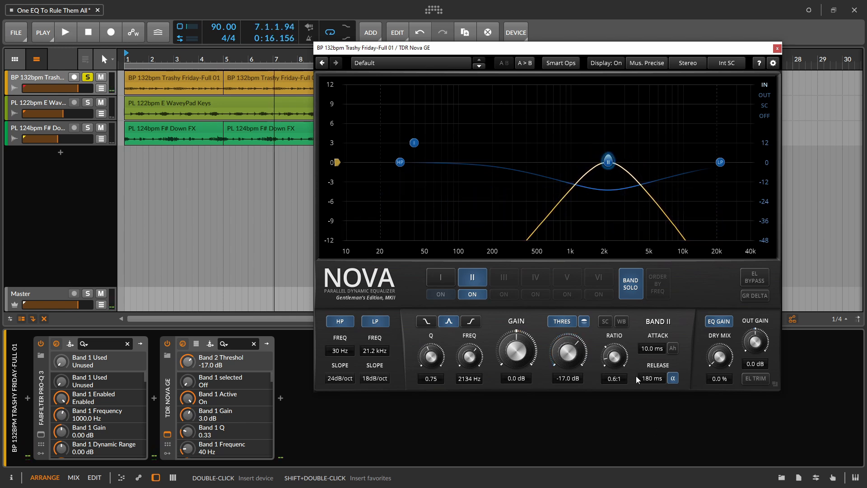
left_click_drag(644, 353, 645, 365)
key("space")
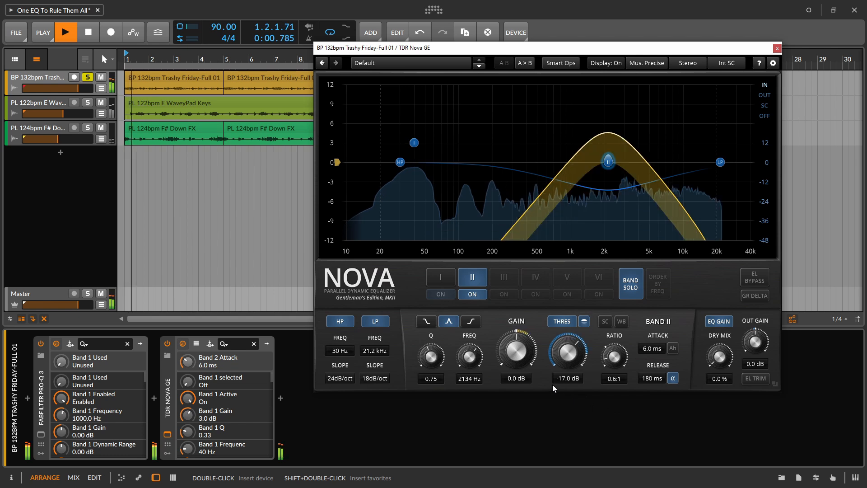
- Turn off band solo and compare the playing track with EL Bypass on and off
left_click(642, 286)
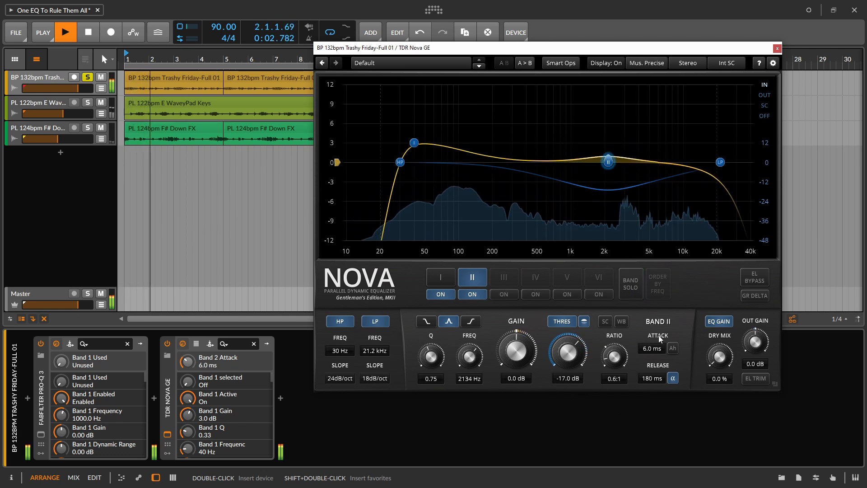
left_click(753, 278)
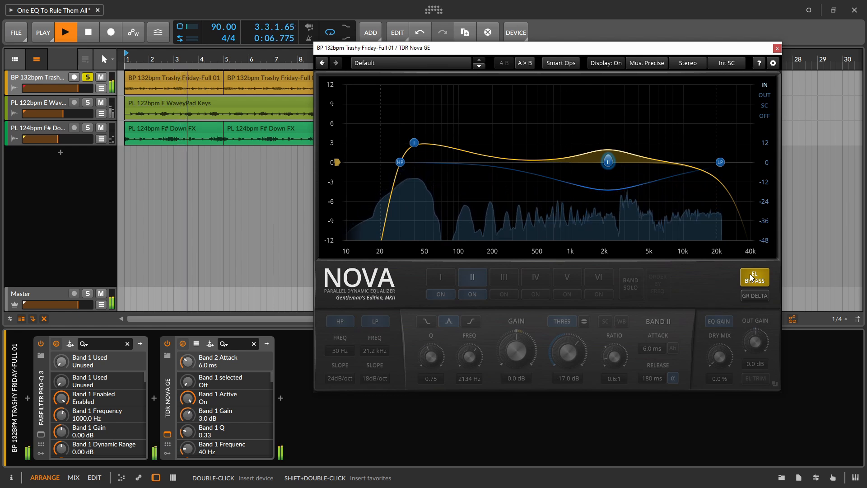
left_click(752, 277)
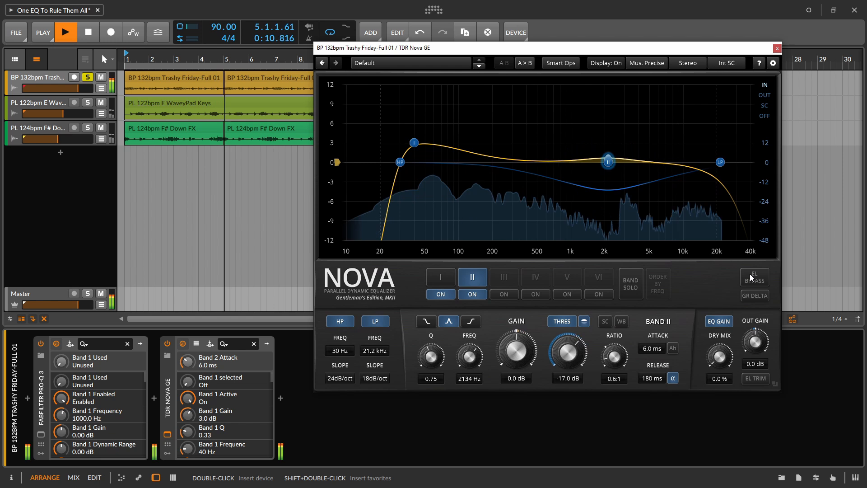
- Stop playback and review Nova's available quality modes and Musical or Surgical curve options
key("space")
left_click(636, 64)
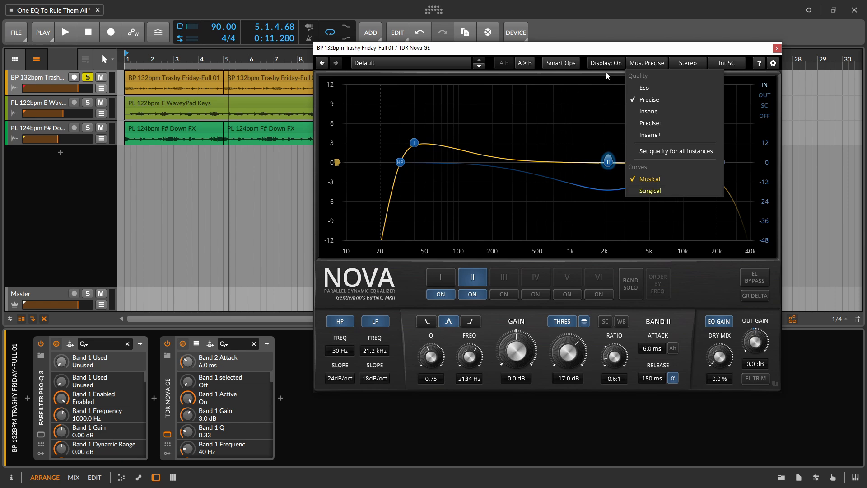
left_click(644, 64)
- Have Smart Operations learn the input spectrum of the Trashy Friday track while it plays
left_click(571, 65)
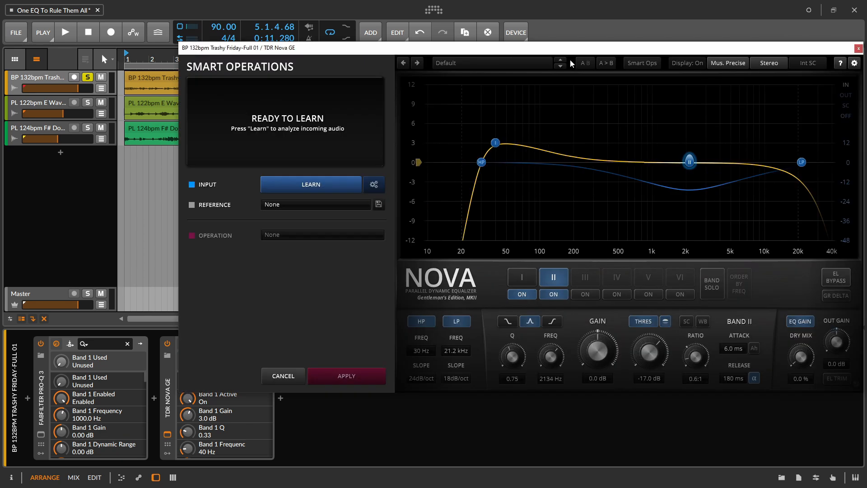
left_click(326, 185)
key("space")
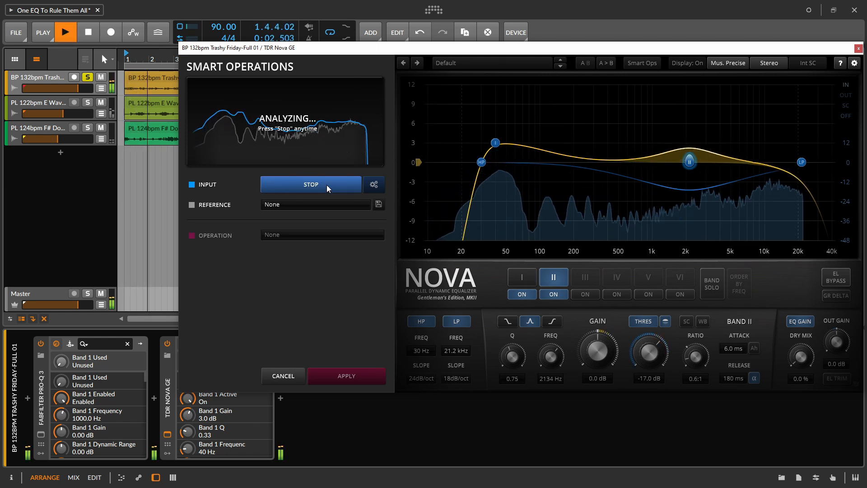
left_click(326, 185)
key("space")
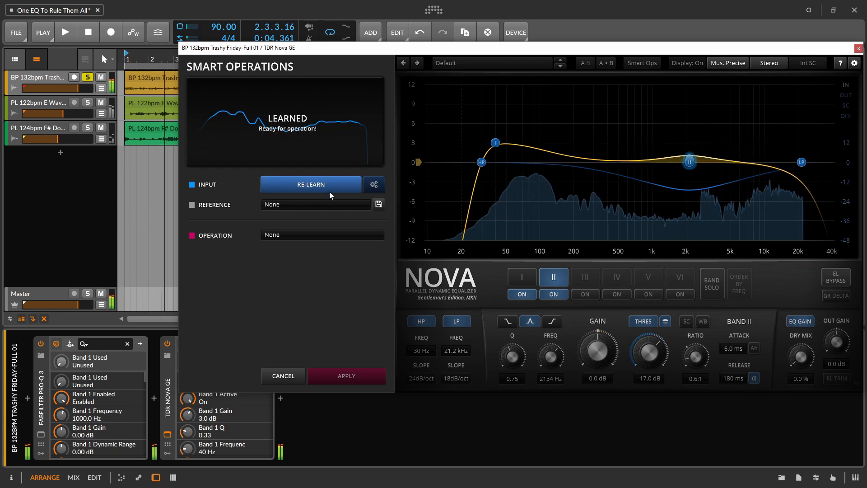
- Review the available Smart Operations choices, cancel without applying one, and reposition the Nova window
left_click(296, 235)
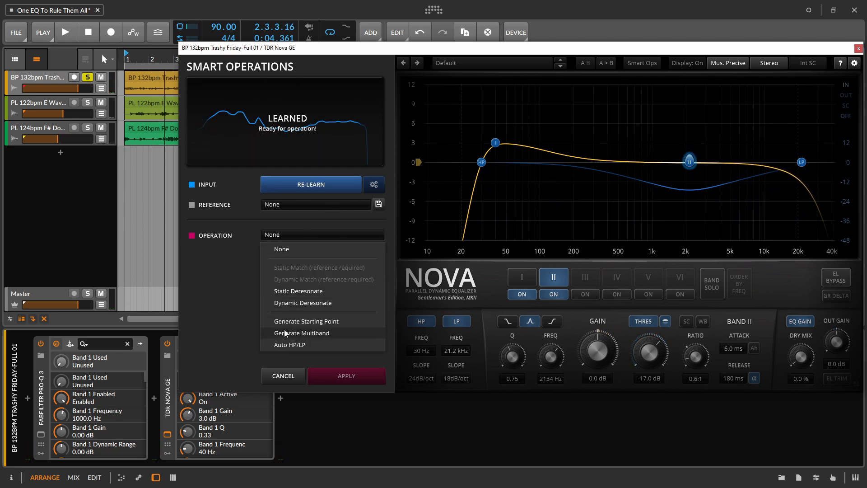
left_click(234, 337)
left_click_drag(729, 53, 648, 60)
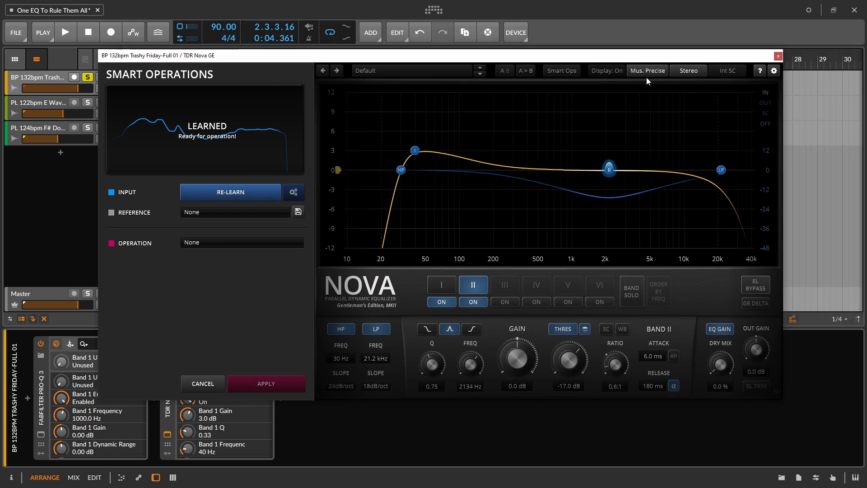
left_click(197, 385)
left_click_drag(413, 60, 569, 72)
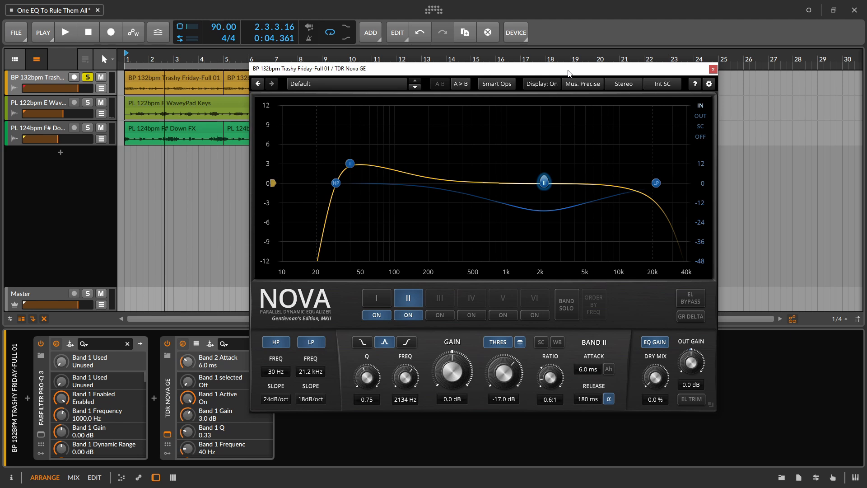
left_click_drag(570, 71, 629, 75)
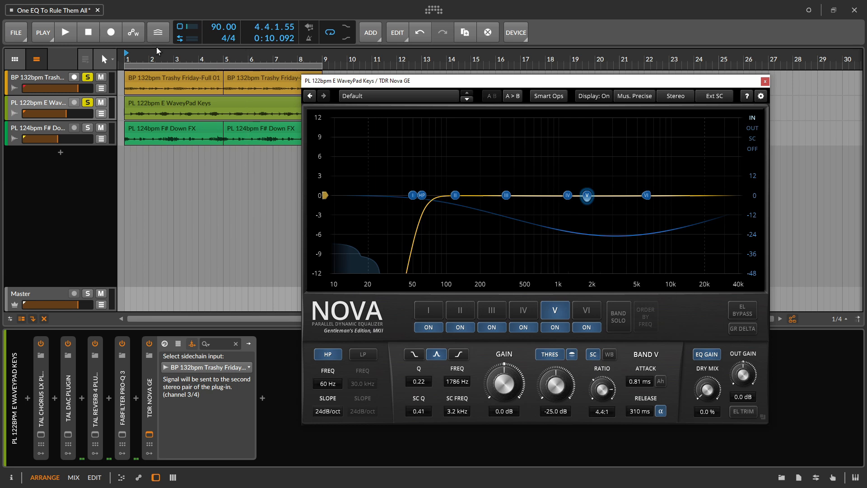
- Unsolo the Trashy Friday track, leaving E WaveyPad Keys soloed
left_click(88, 77)
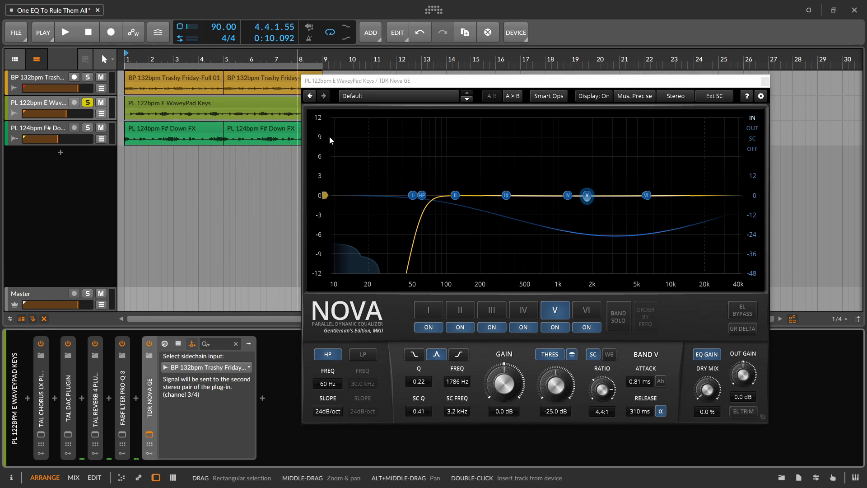
- Play the soloed E WaveyPad Keys to observe Nova's band V dynamic reduction, and stop playback
key("space")
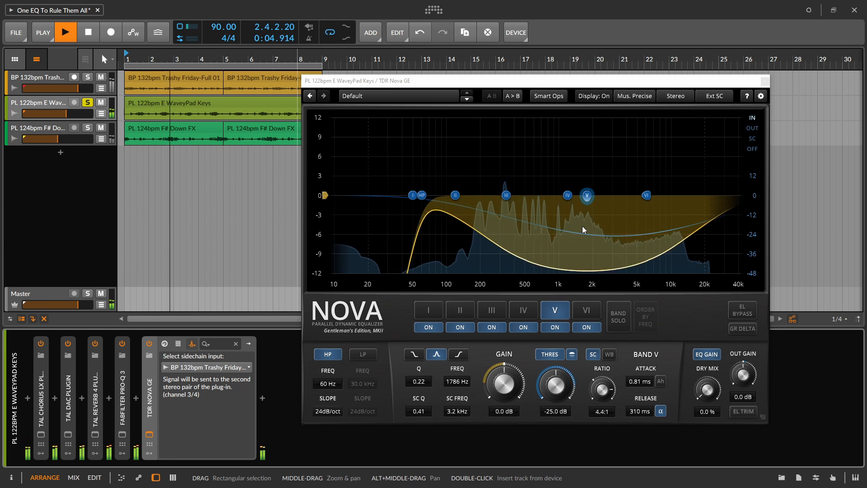
key("space")
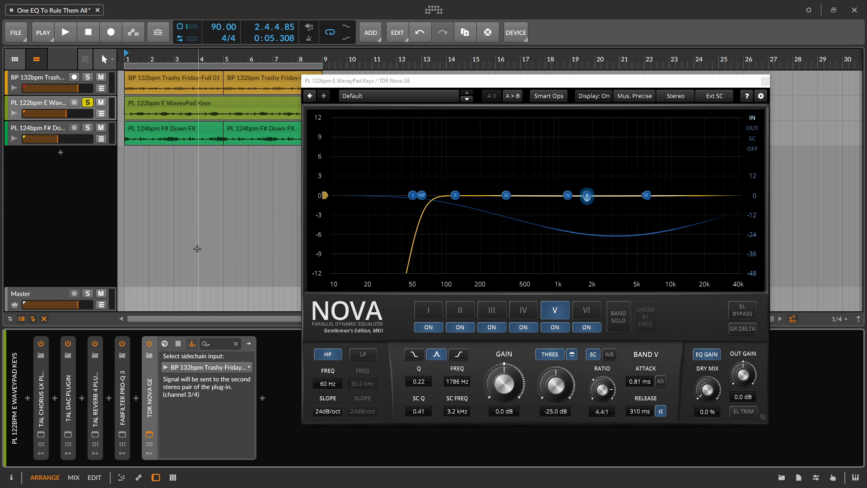
- Select the BP 132bpm Trashy Friday-Full 01 track as Nova's sidechain input and review the sidechain modes, keeping Ext SC
left_click(199, 367)
left_click(199, 367)
left_click(199, 367)
left_click(200, 367)
left_click(199, 367)
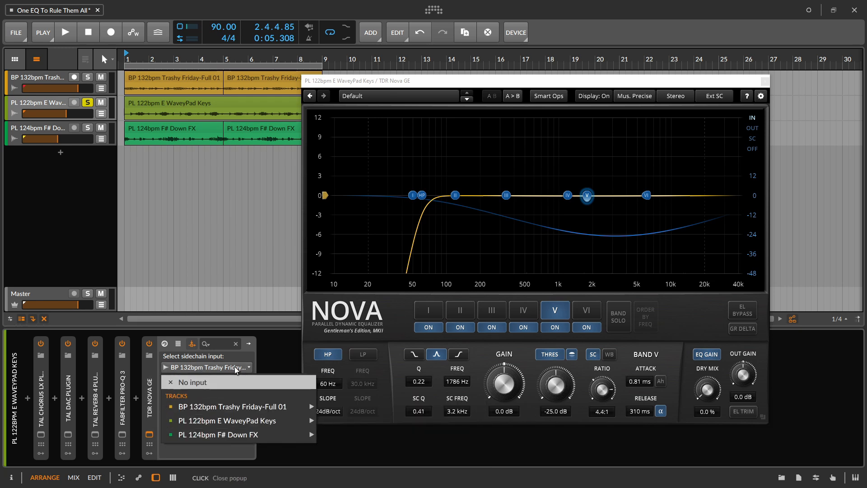
left_click(276, 409)
left_click(718, 96)
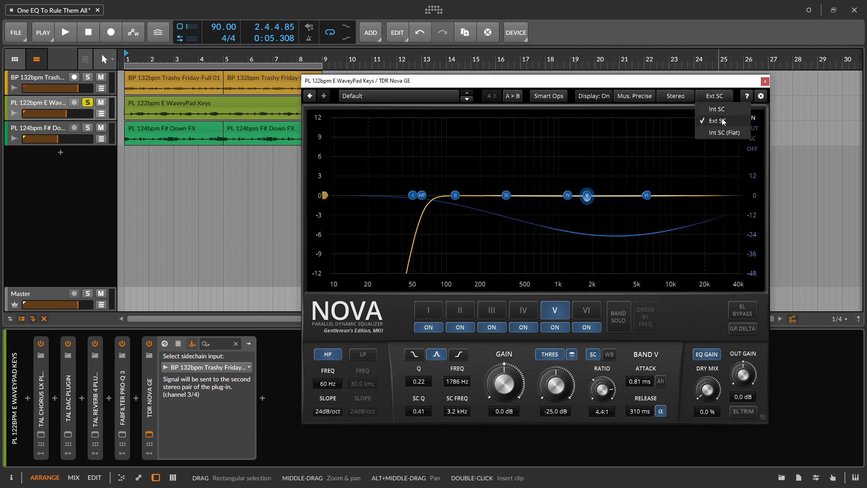
left_click(641, 261)
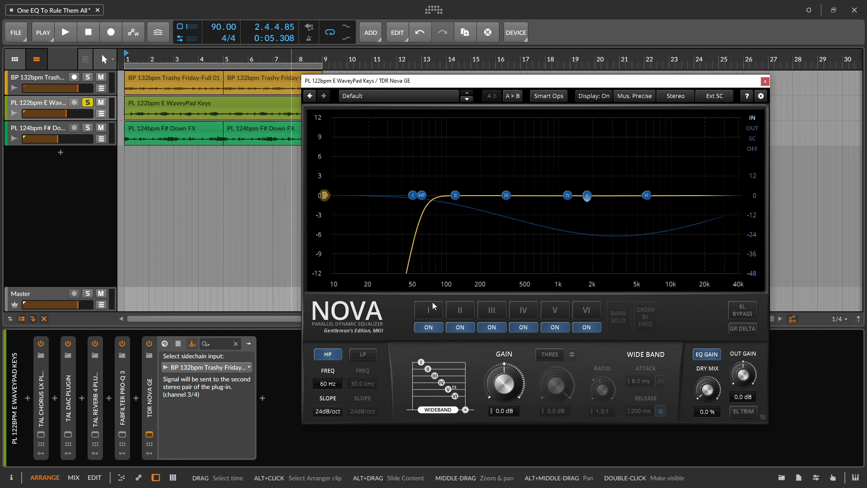
- Turn off Nova's bands I, II, III, IV and VI, leaving only band V active
left_click(522, 327)
left_click(491, 327)
left_click(459, 327)
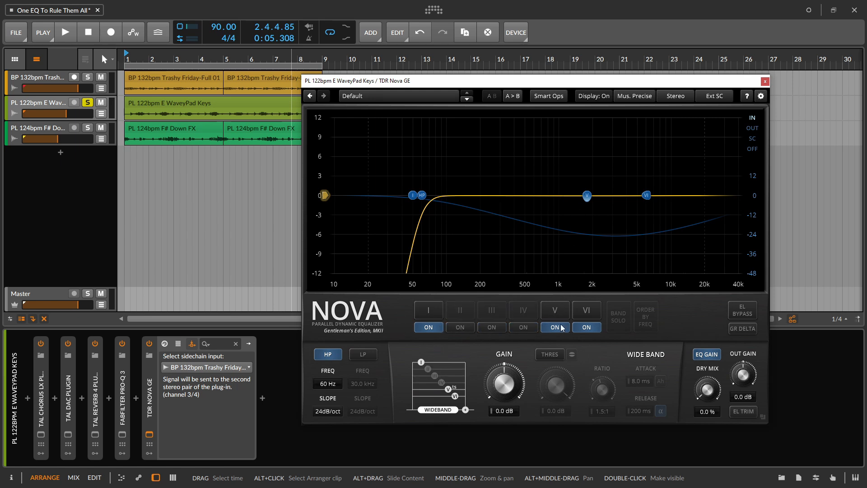
left_click(591, 328)
left_click(438, 329)
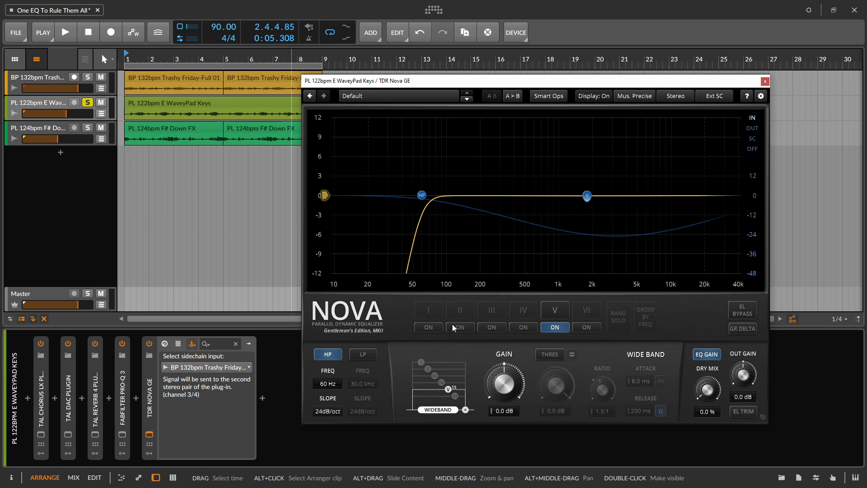
- Start playback, switch Nova's analyser to the SC signal, and solo the Trashy Friday track alongside the keys
key("space")
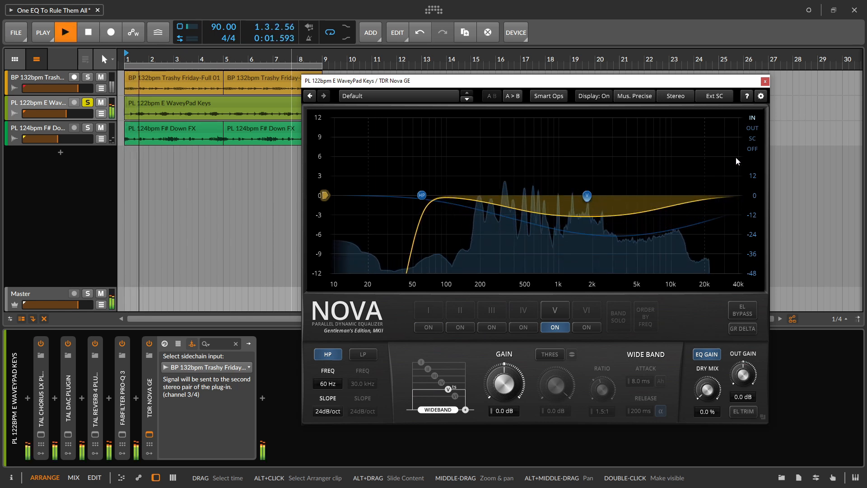
left_click(752, 138)
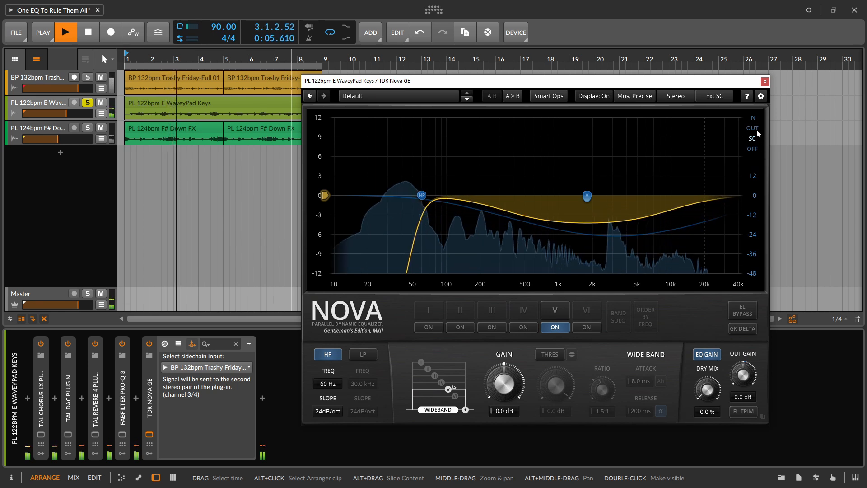
left_click(87, 77)
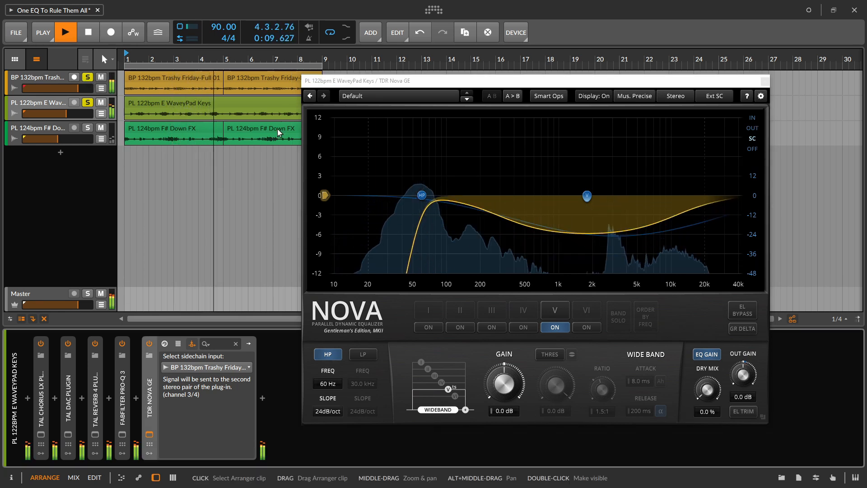
- Close the Nova window and compare the mix with Nova switched off and on during playback, ending with it on
left_click(765, 82)
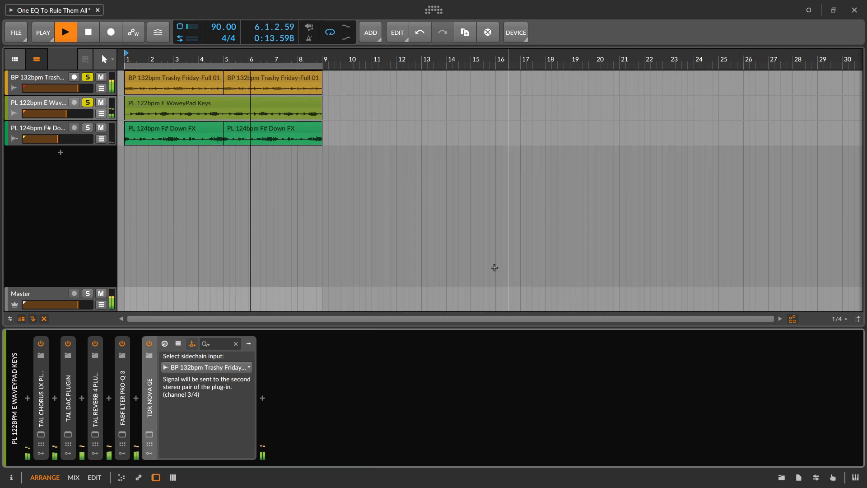
left_click(149, 344)
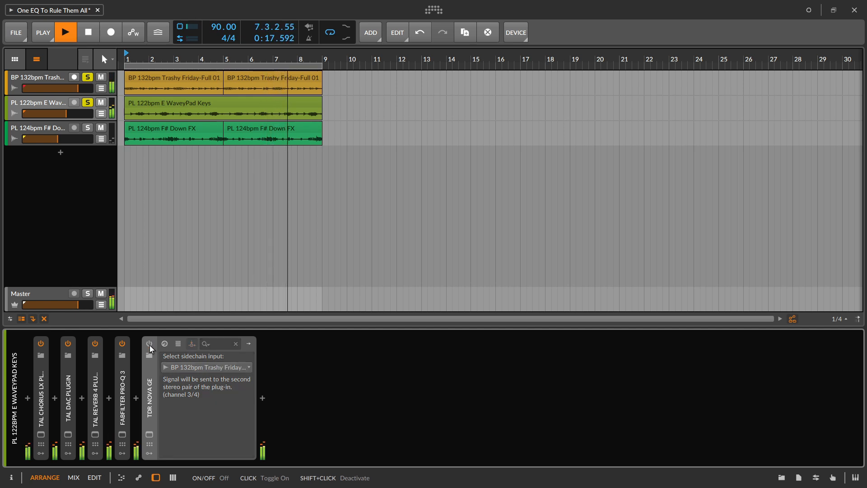
left_click(149, 344)
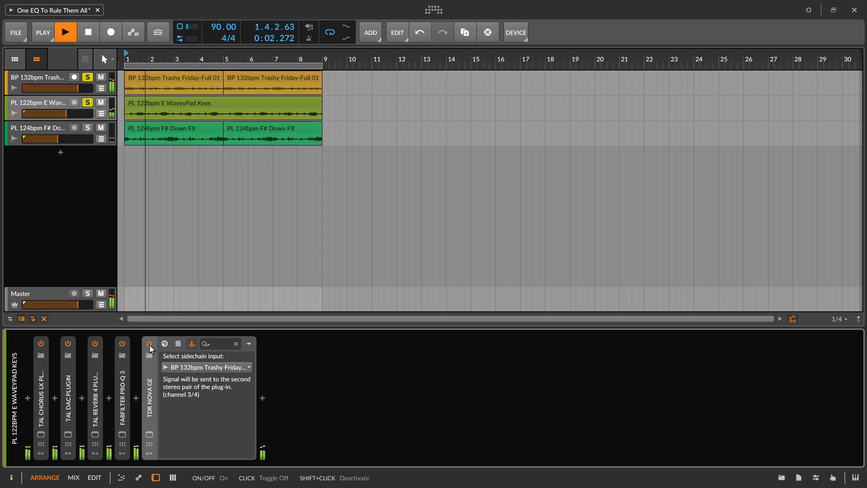
left_click(150, 344)
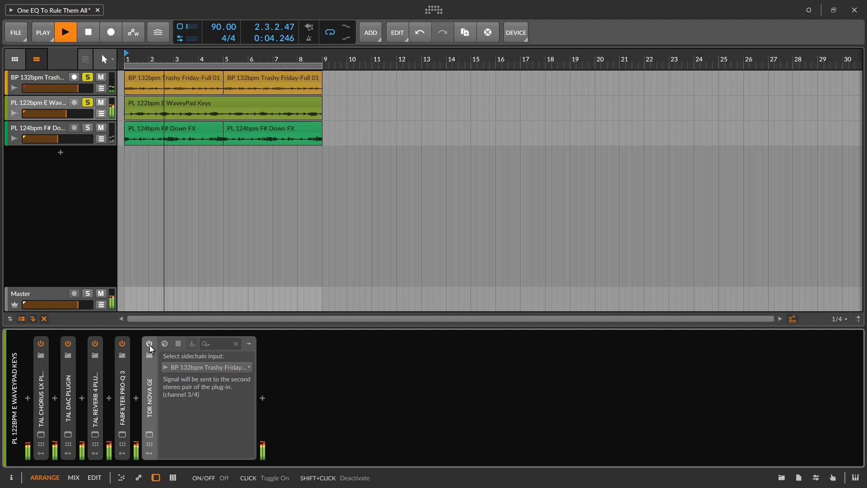
left_click(150, 344)
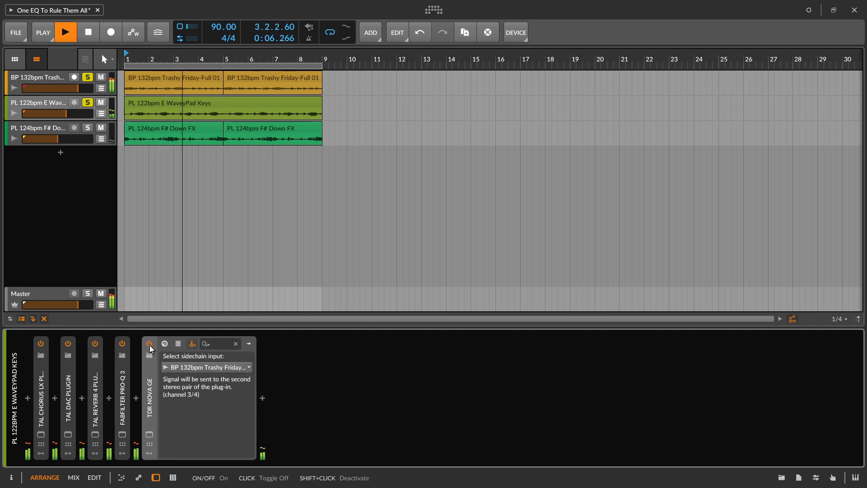
key("space")
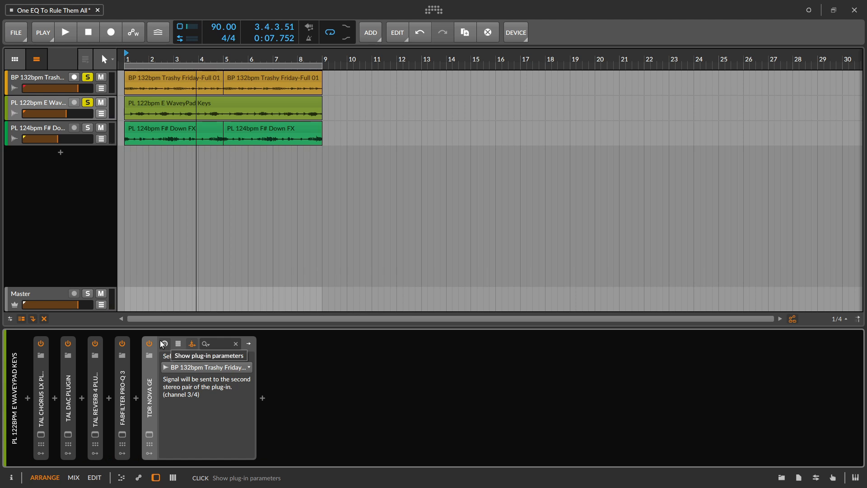
- Reopen the Nova window, review its channel modes while keeping Stereo, and close the window
left_click(149, 433)
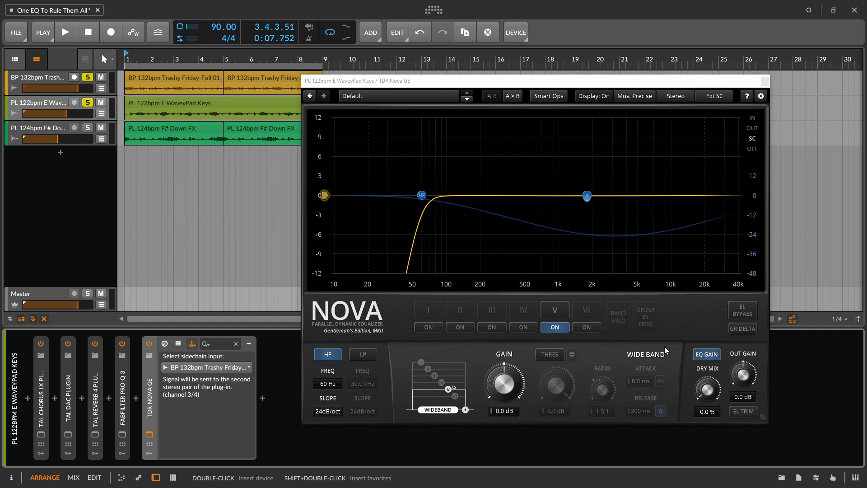
left_click(681, 97)
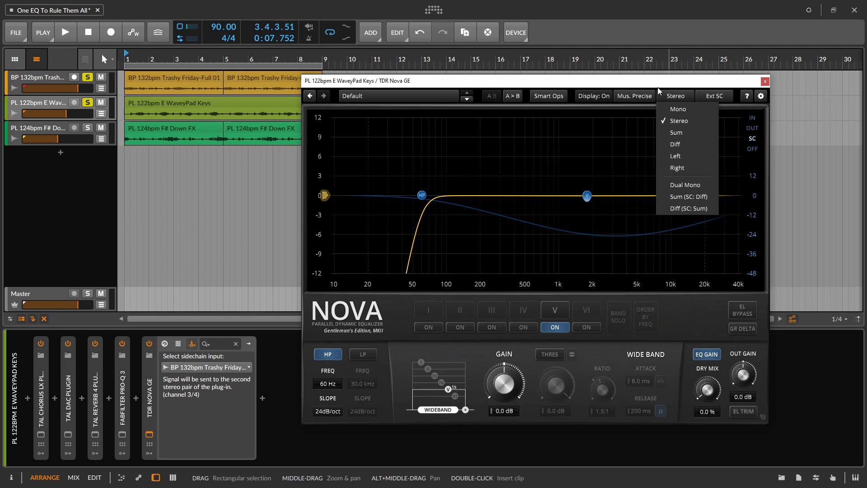
left_click(636, 124)
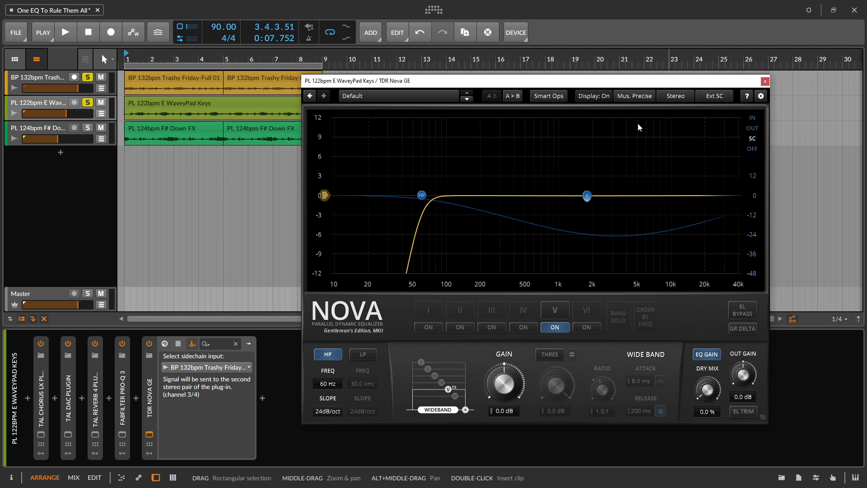
left_click(765, 82)
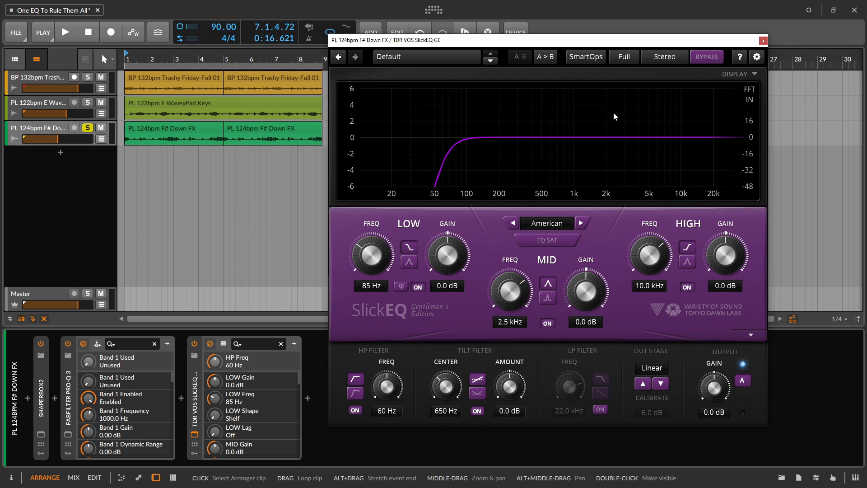
- Review SlickEQ GE's channel processing modes, keeping Stereo
left_click(675, 63)
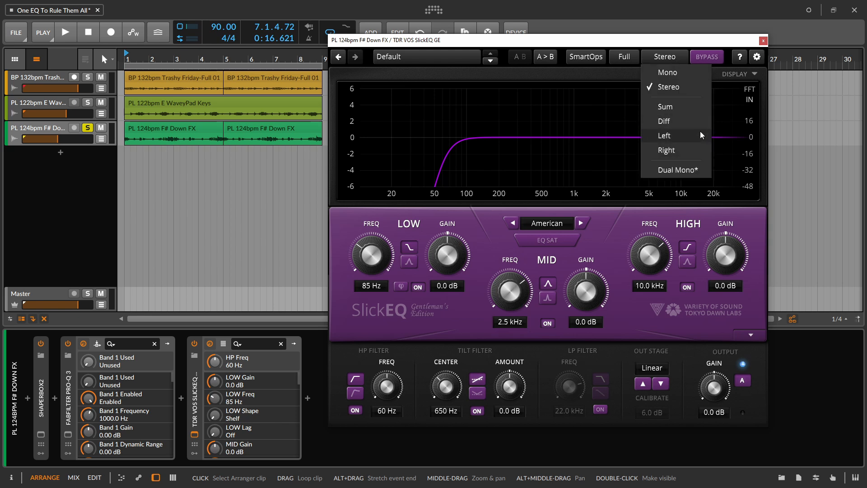
left_click(681, 57)
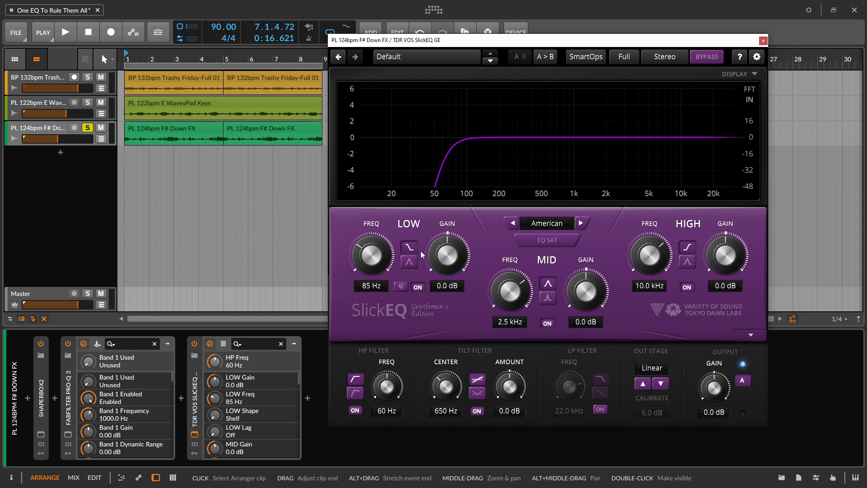
- During playback, set SlickEQ's high-pass to 250 Hz and its tilt filter to the alternate curve with a 3.0 kHz center and 4.0 dB amount
key("space")
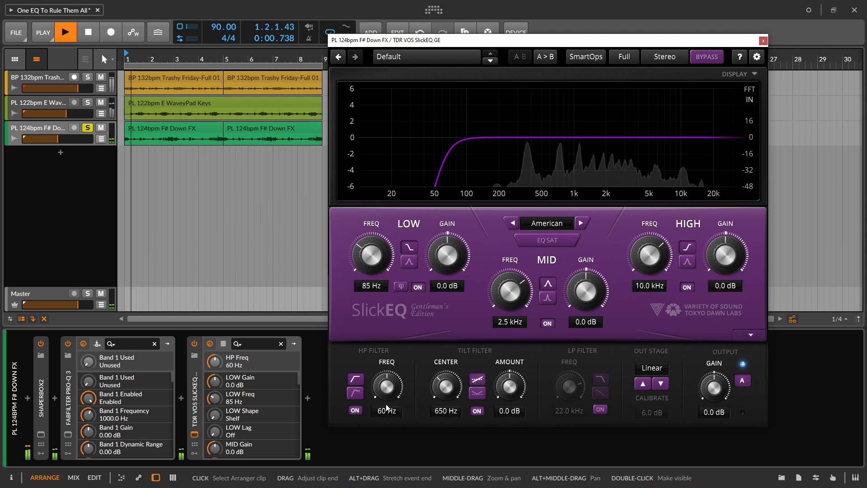
left_click_drag(391, 386, 408, 290)
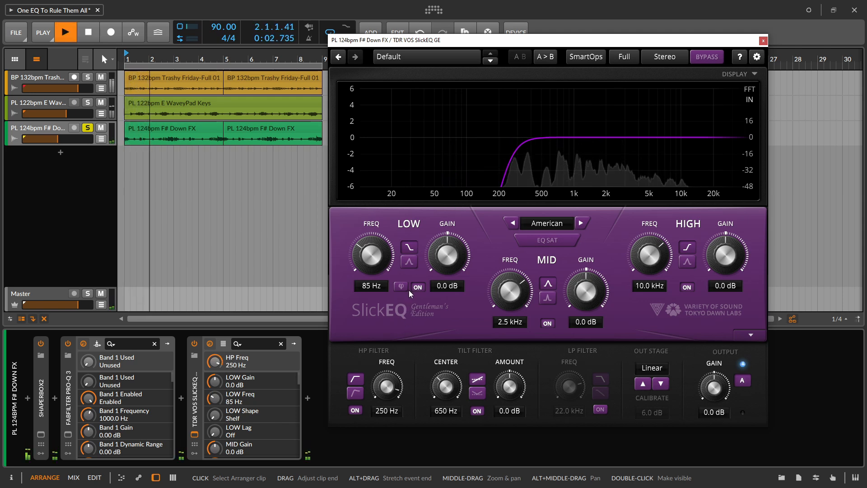
left_click(477, 393)
left_click_drag(511, 389, 537, 279)
left_click_drag(452, 392, 535, 100)
left_click_drag(509, 388, 521, 376)
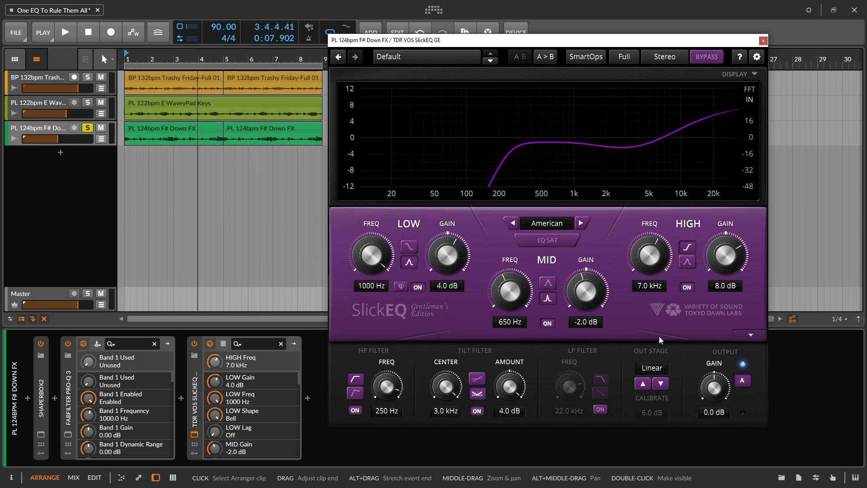
- Enable EQ SAT and set the output stage to Silky with 18.0 dB calibration while the F# Down FX track plays
left_click(556, 243)
key("space")
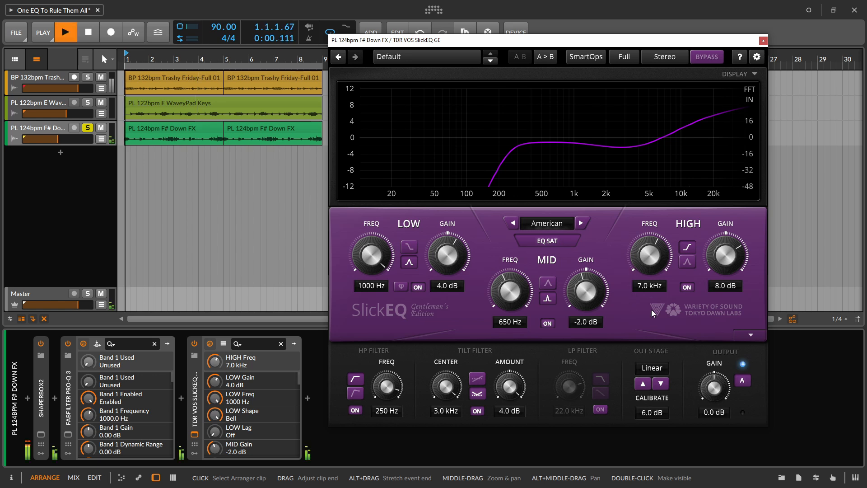
left_click(661, 382)
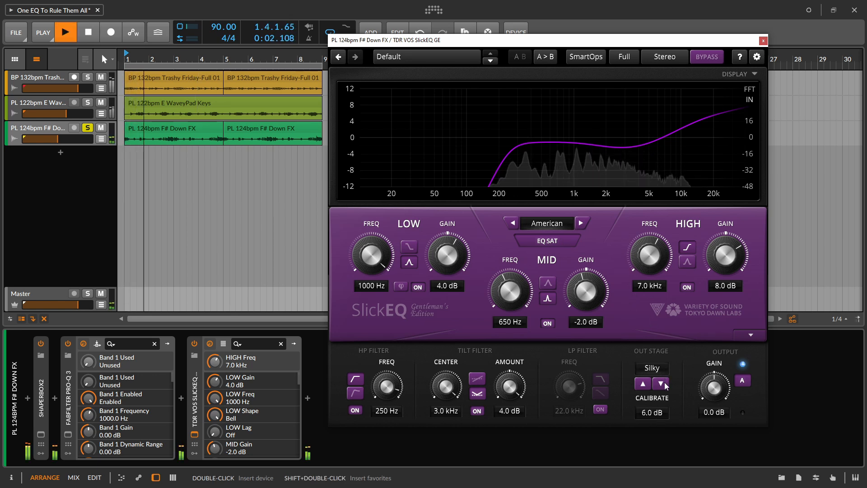
left_click_drag(652, 416, 685, 50)
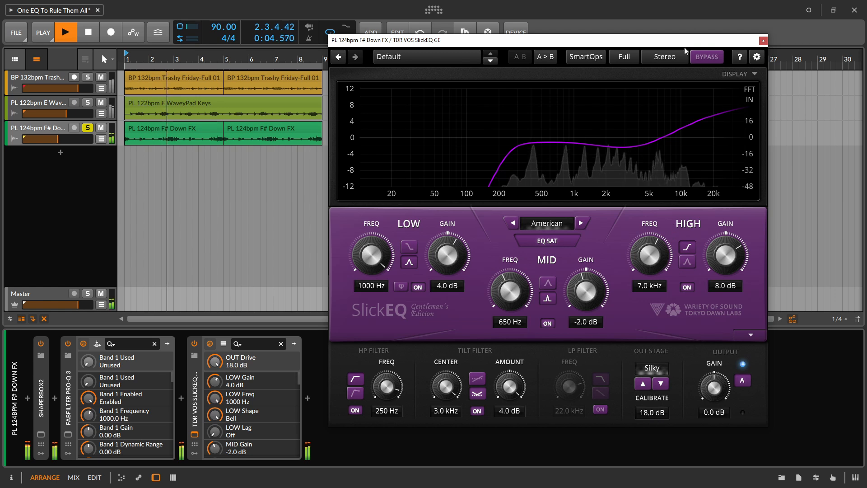
- Audition SlickEQ's output stage options, including Mellow, Funky and Seven, and settle on Deep
left_click(661, 384)
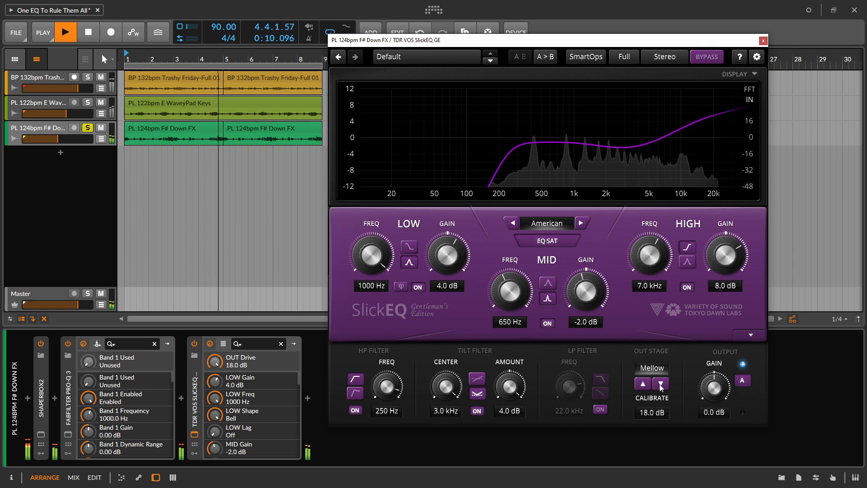
left_click(660, 384)
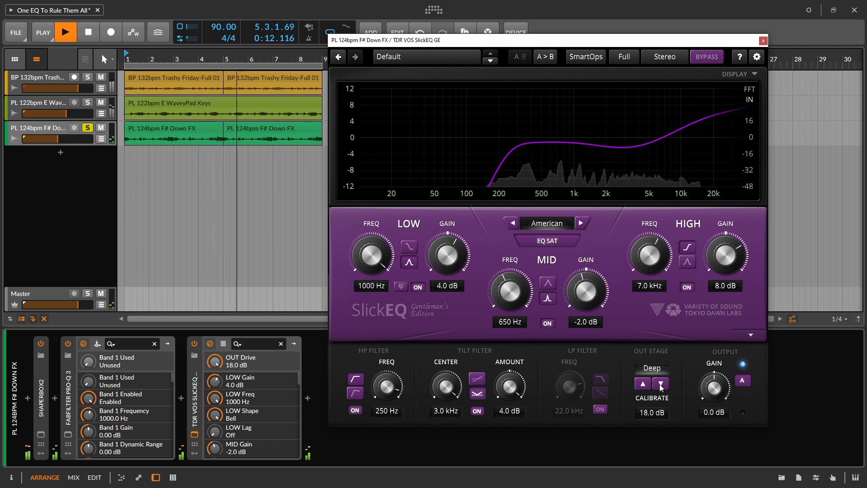
left_click(660, 383)
left_click(660, 384)
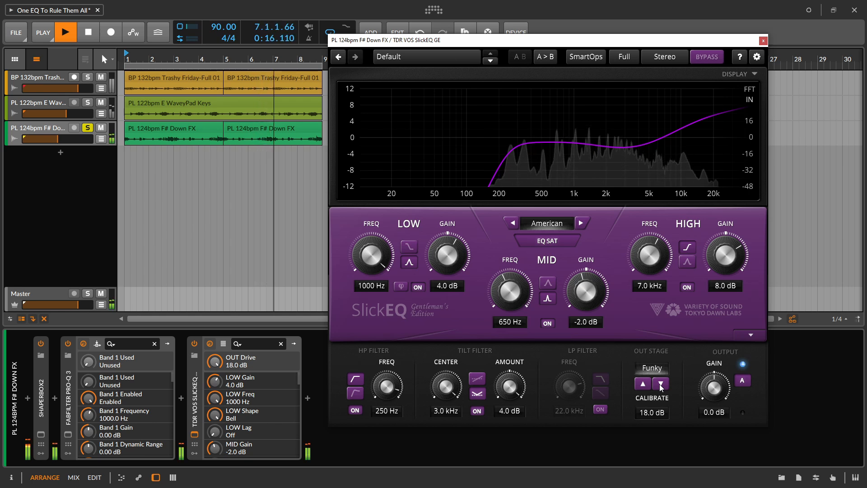
left_click(660, 384)
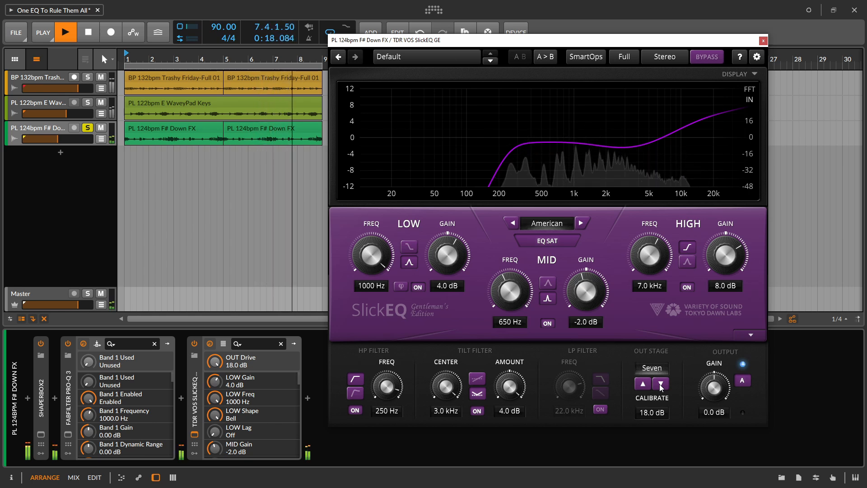
left_click(660, 383)
left_click(660, 383)
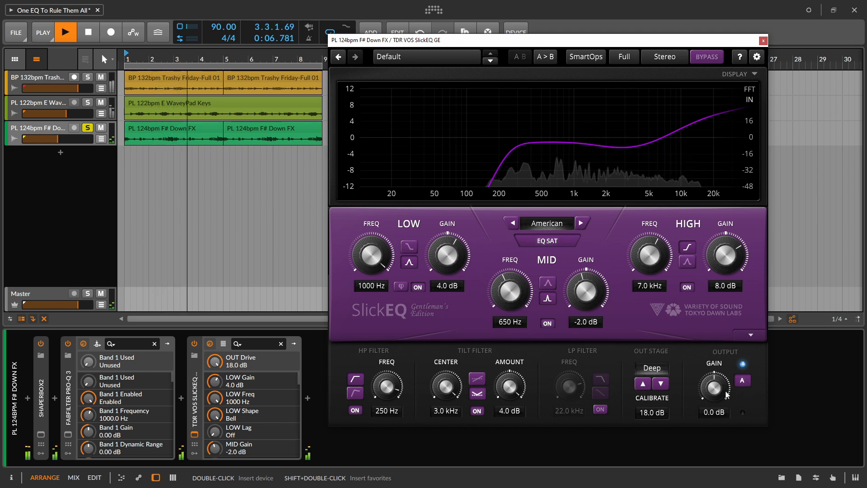
- Bypass SlickEQ briefly to compare the dry and processed sound, and re-enable it
left_click(717, 57)
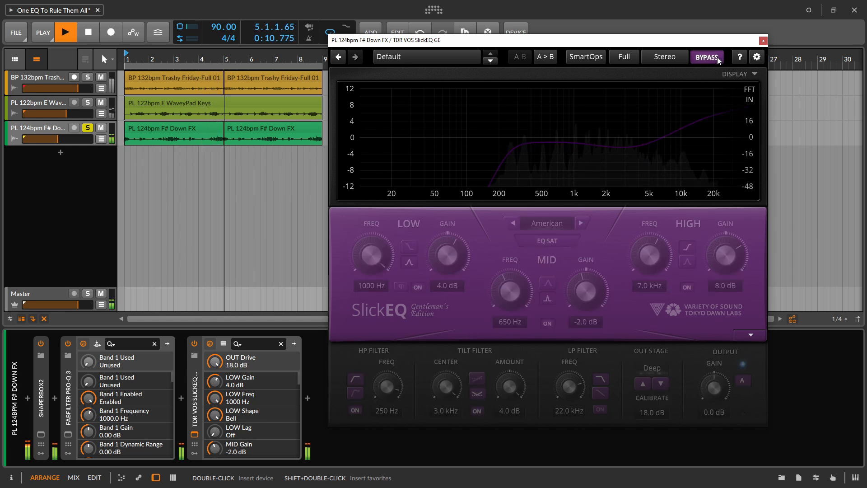
left_click(717, 57)
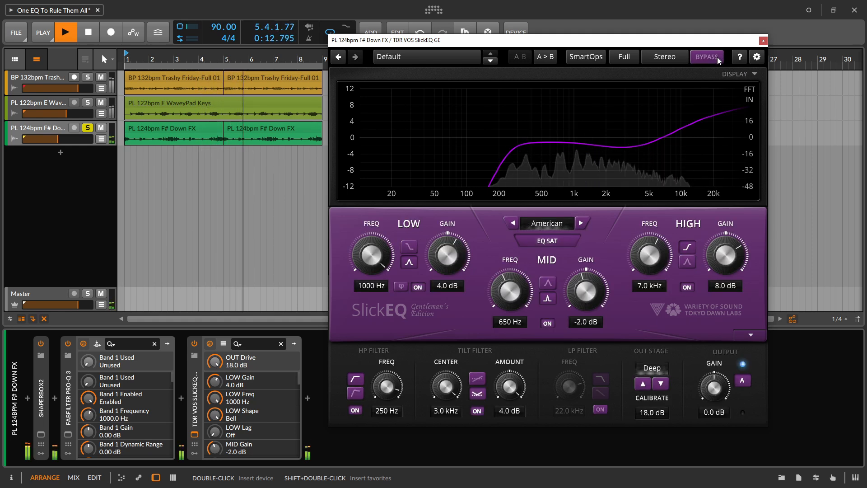
- Compare the F# Down FX track dry and processed once more by disabling and re-enabling SlickEQ
left_click(717, 57)
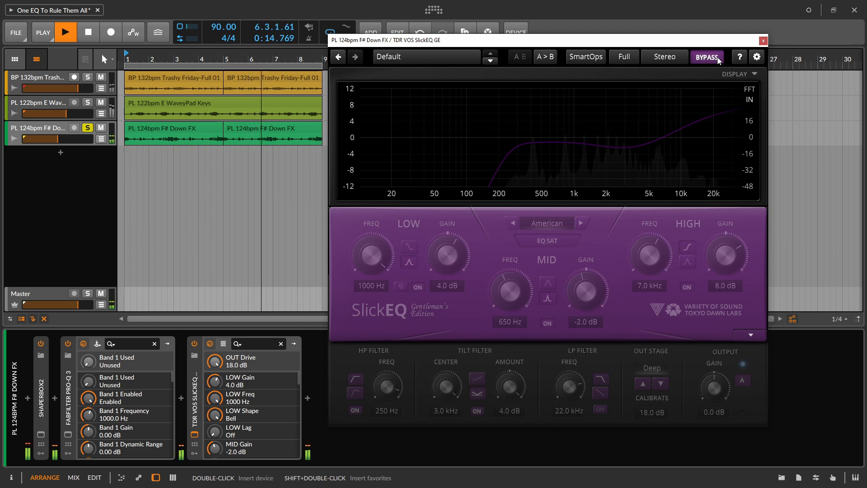
left_click(717, 57)
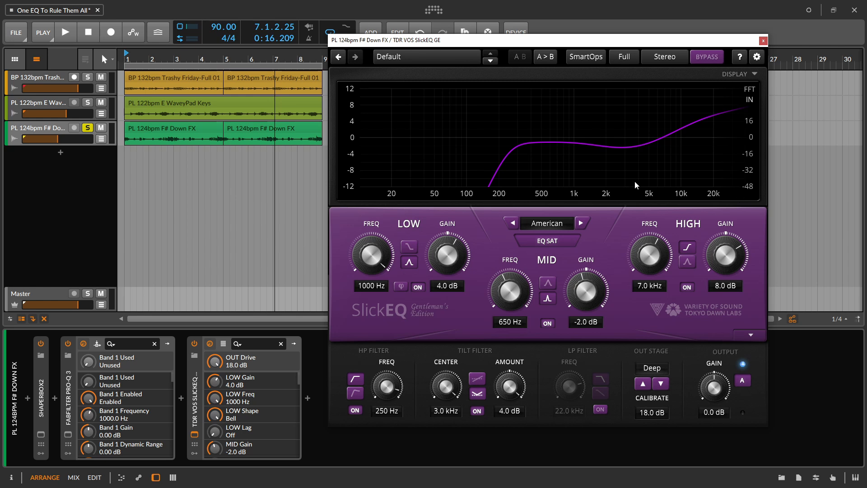
- Restart playback and audition SlickEQ's EQ models, including American, British, German and Japanese
key("space")
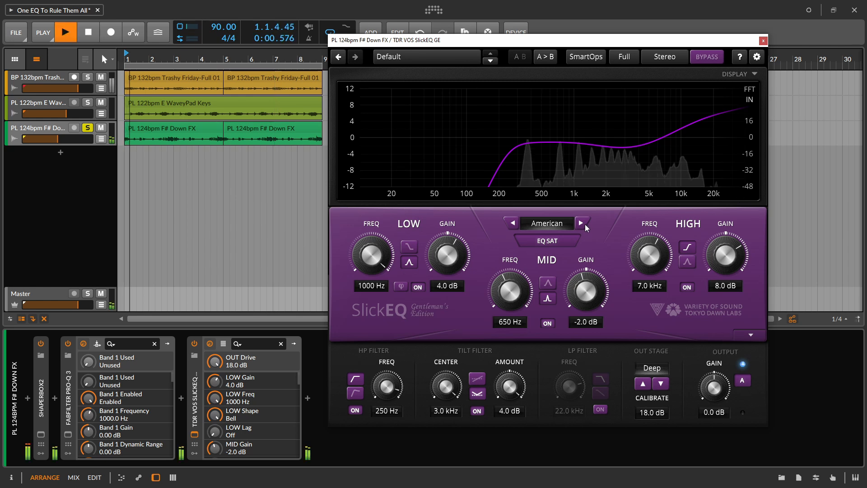
left_click(585, 225)
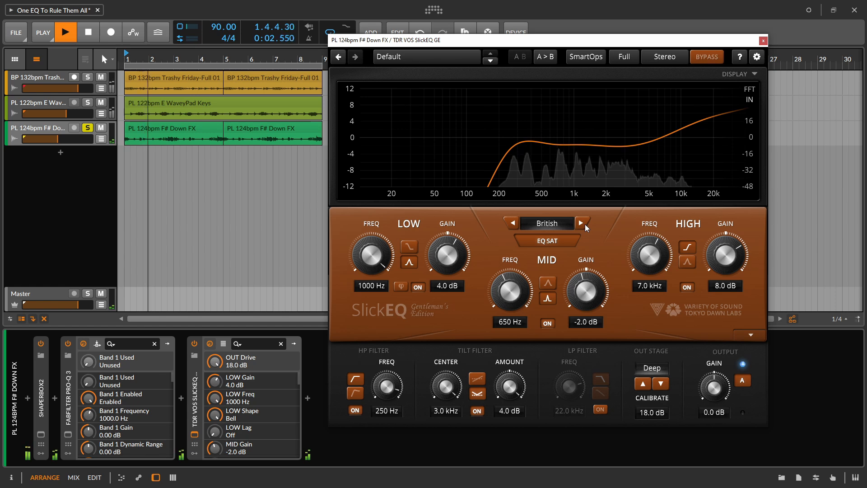
left_click(585, 225)
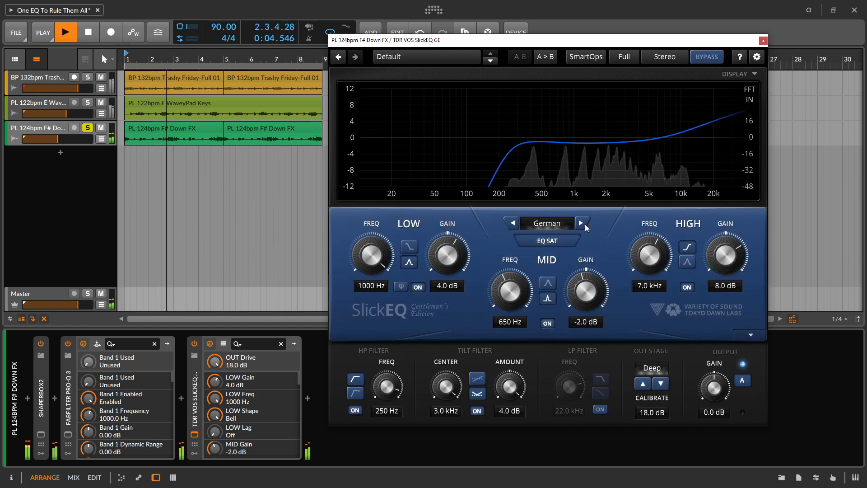
left_click(585, 227)
left_click(585, 226)
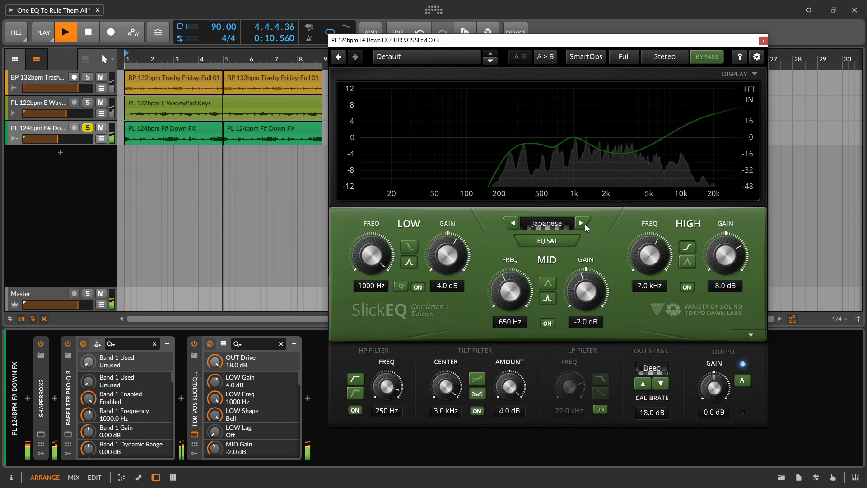
left_click(585, 227)
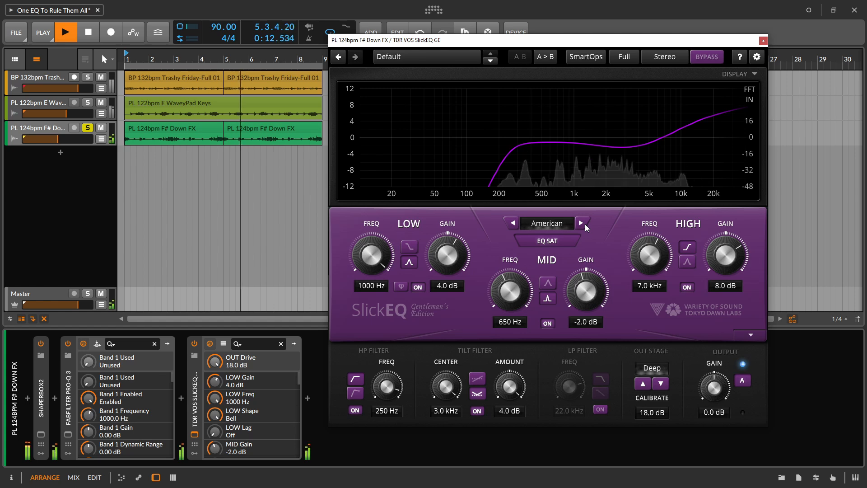
left_click(586, 227)
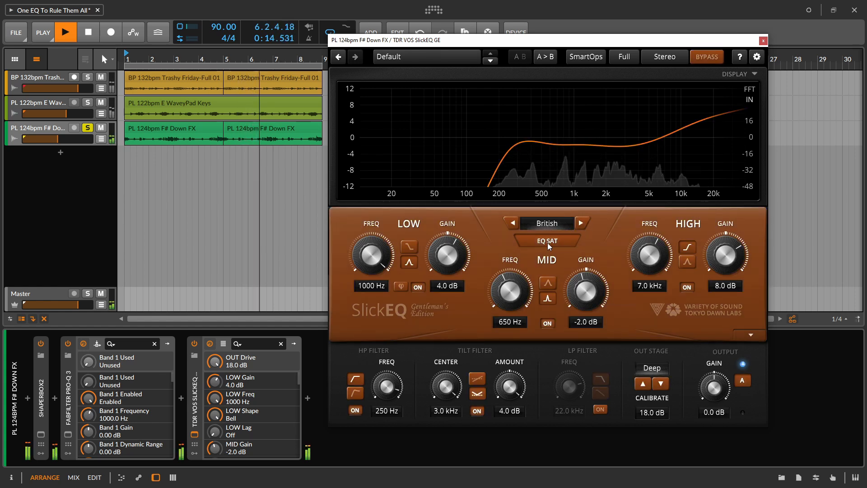
- Compare SlickEQ's American model with British and German again, return to American, and stop playback
left_click(512, 228)
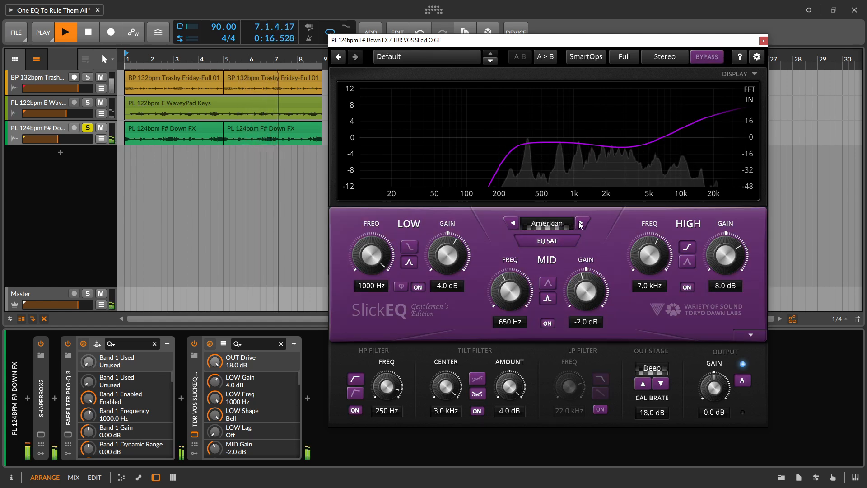
left_click(581, 224)
left_click(581, 224)
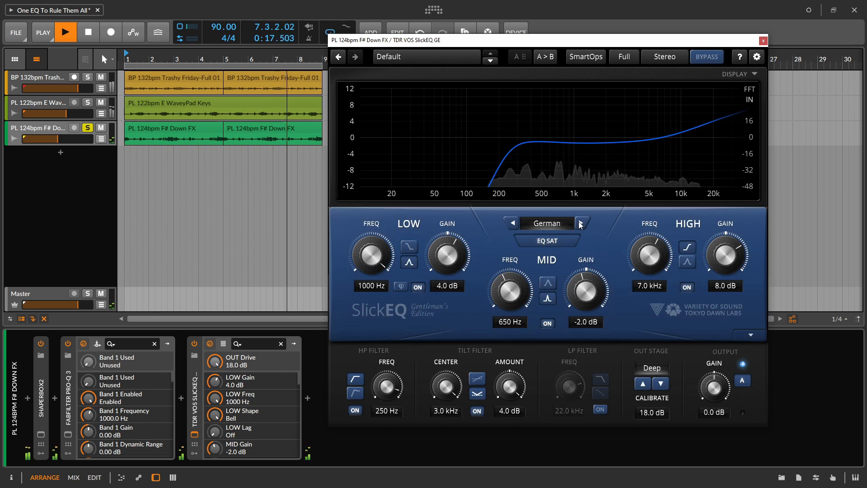
left_click(512, 227)
left_click(513, 226)
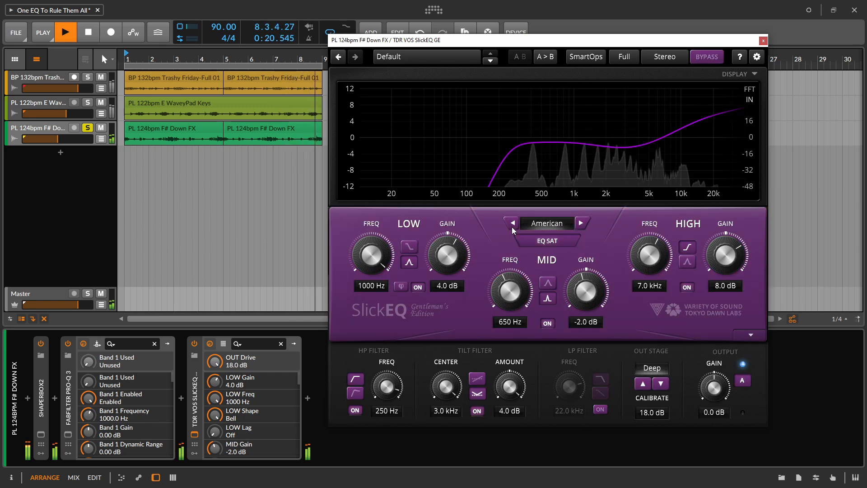
key("space")
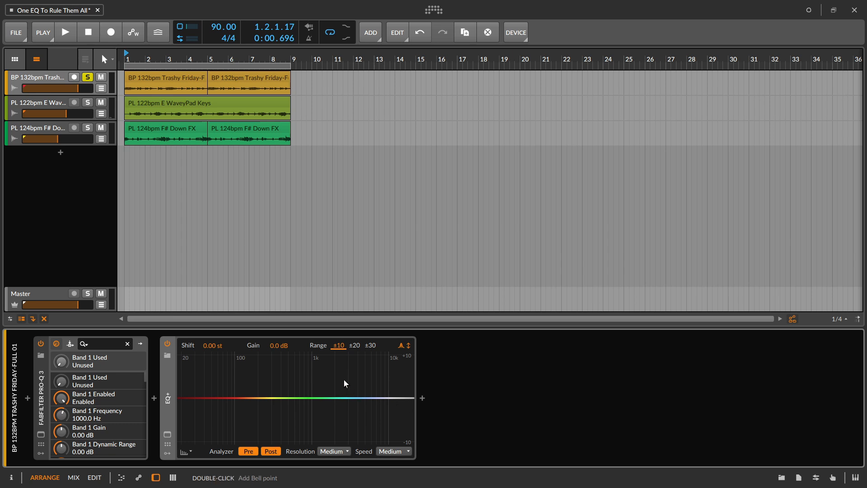
- Show the inspector for the Trashy Friday track's EQ+ and open its expanded graph in a floating window beside the track headers
left_click(12, 477)
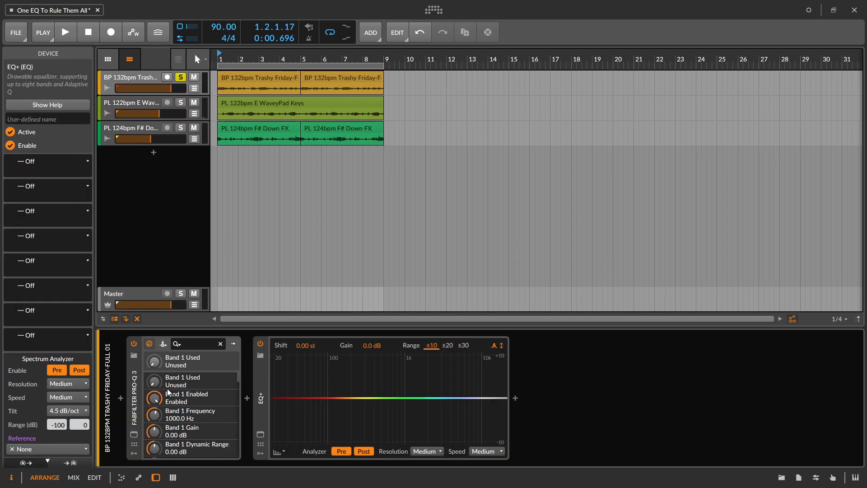
left_click(261, 397)
left_click(261, 434)
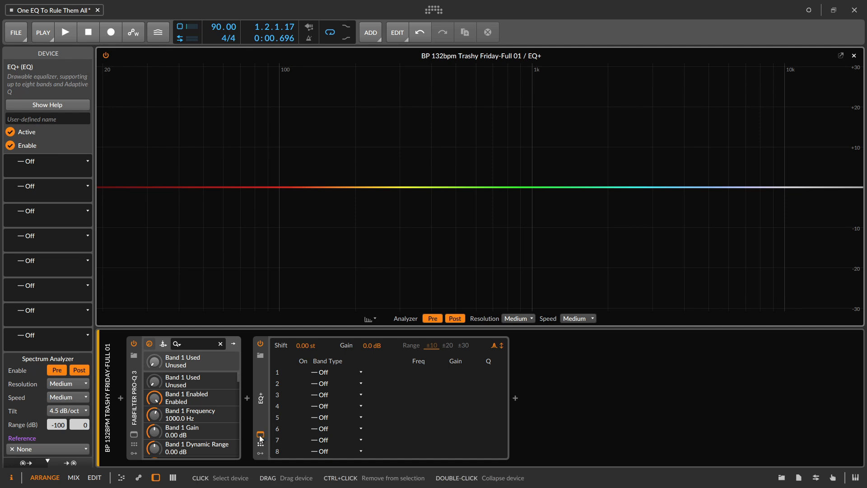
left_click(260, 434)
left_click(260, 434)
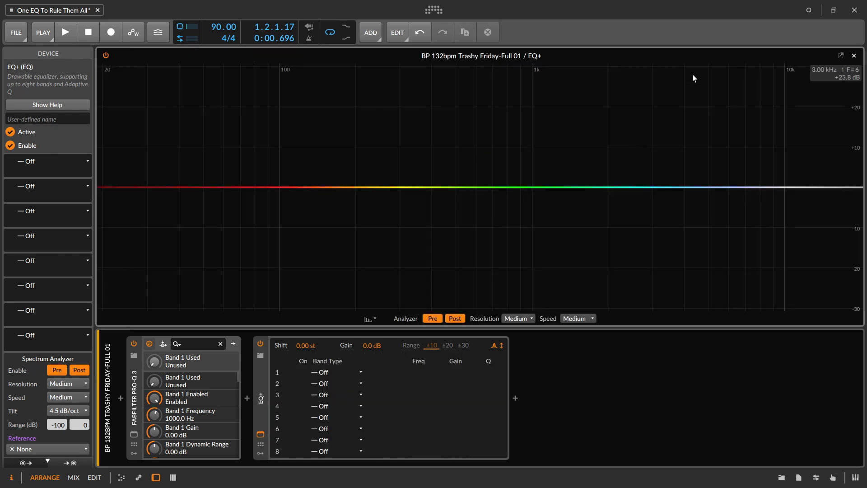
left_click(840, 55)
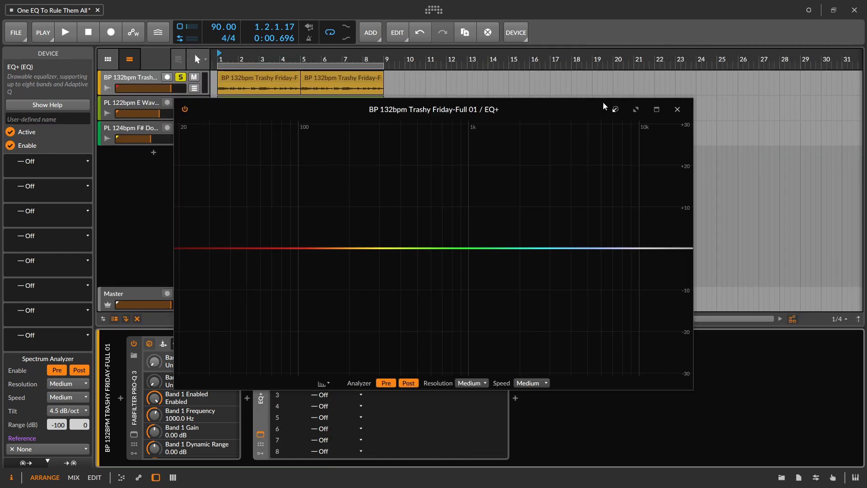
left_click_drag(577, 110, 673, 81)
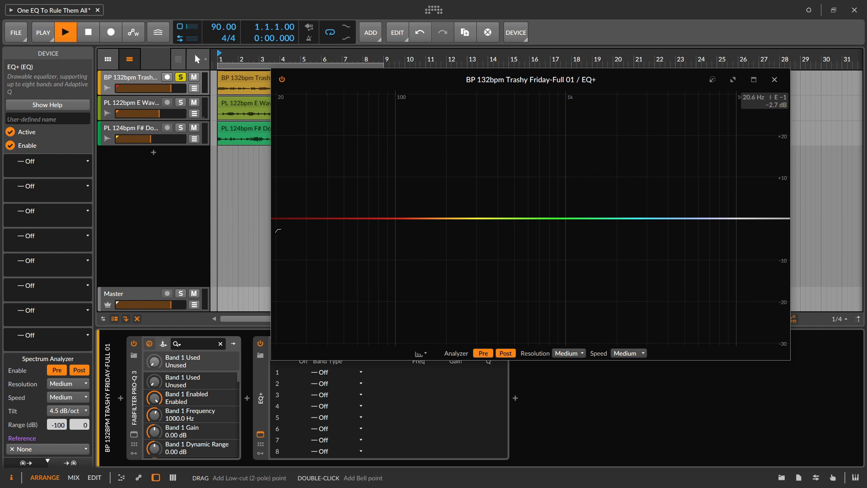
- During playback, add a low-cut band to EQ+ with a 24 dB/oct slope at 44.6 Hz and Q 2.68
left_click(280, 224)
key("space")
left_click_drag(285, 222, 346, 174)
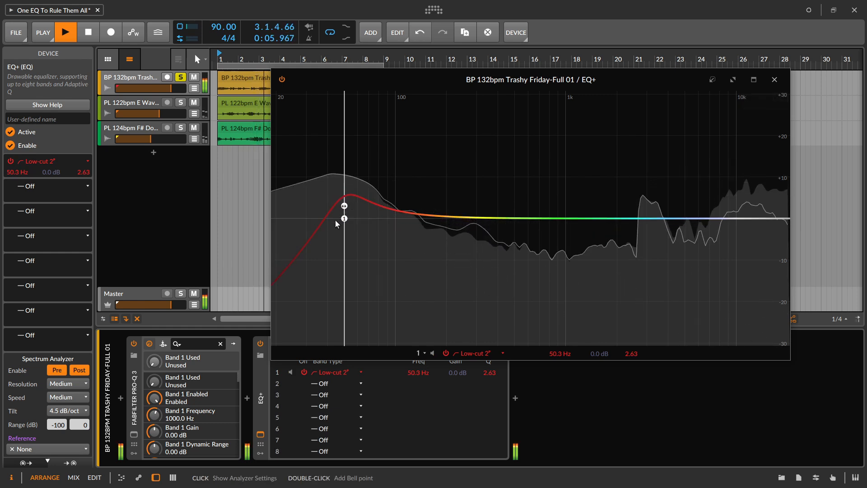
left_click(344, 218)
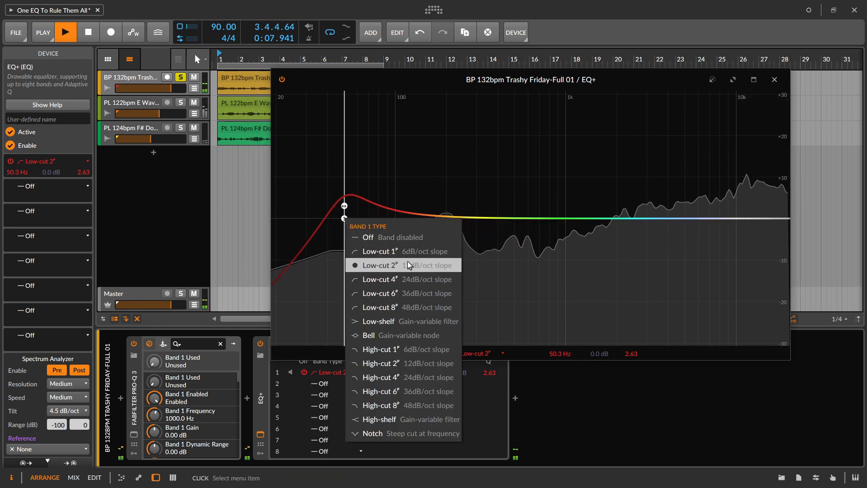
left_click(411, 279)
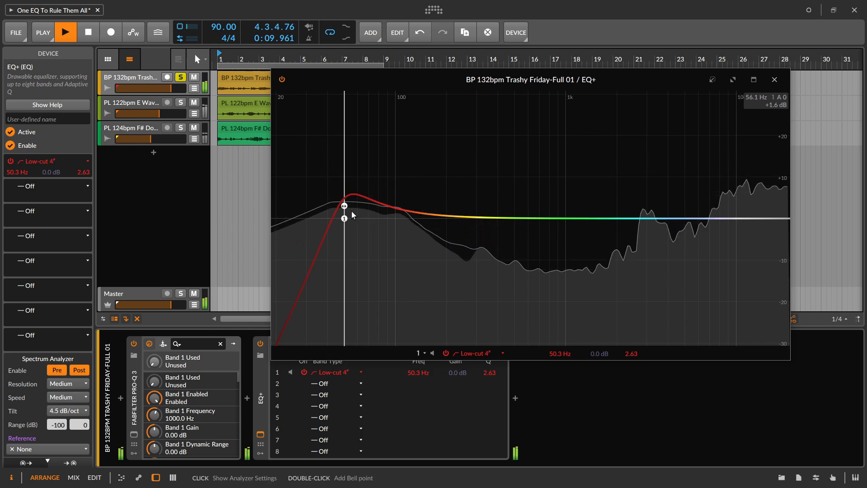
mouse_move(345, 195)
left_mouse_down()
mouse_move(332, 186)
mouse_move(335, 207)
left_mouse_up()
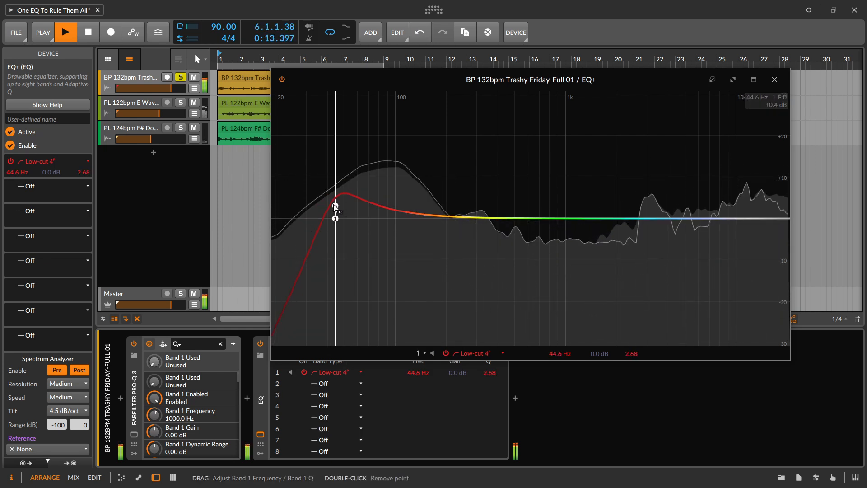
- Add a bell at 1.00 kHz with +4.8 dB and Q 0.69, and a high shelf at 9.81 kHz with +3.6 dB and Q 0.82
left_click(415, 218)
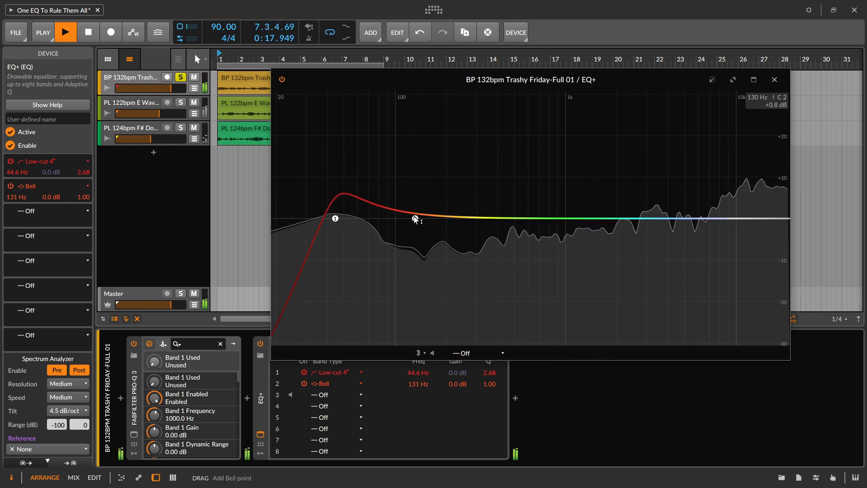
left_click_drag(415, 205, 557, 207)
left_click_drag(458, 384, 458, 366)
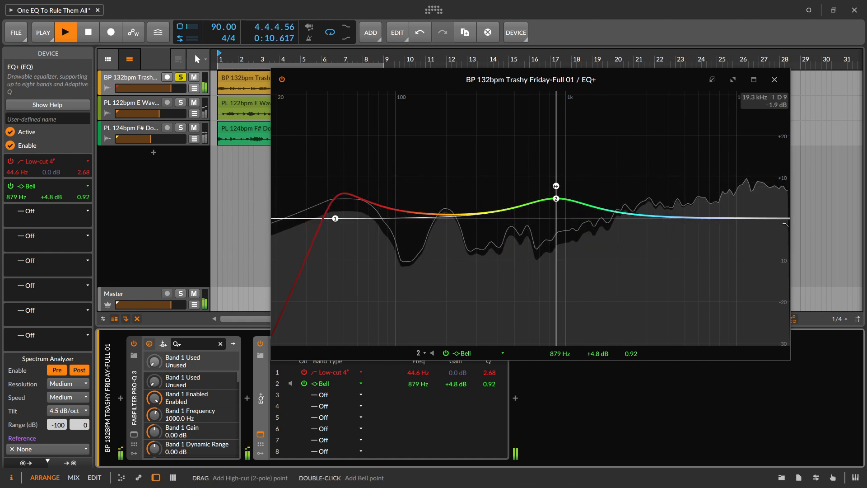
left_click_drag(783, 226, 733, 196)
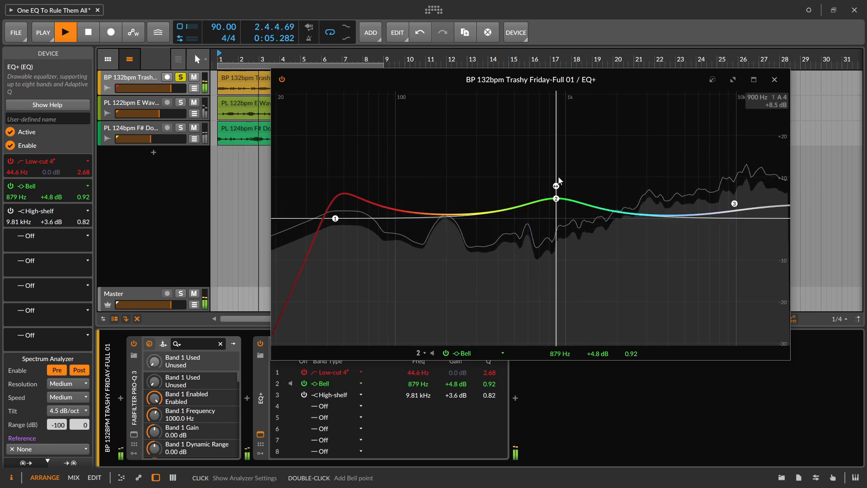
left_click_drag(557, 187, 567, 205)
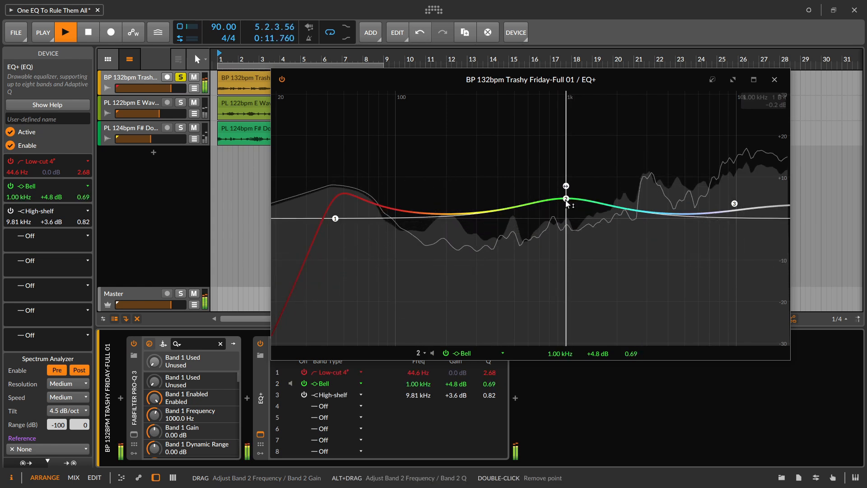
- Add a low shelf at 107 Hz with +1.5 dB and Q 2.59, and compare EQ+ disabled and enabled during playback
left_click(366, 223)
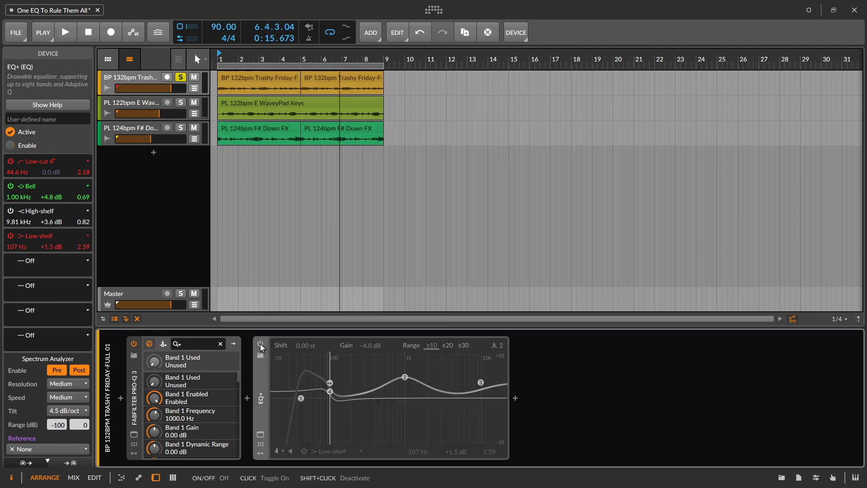
key("space")
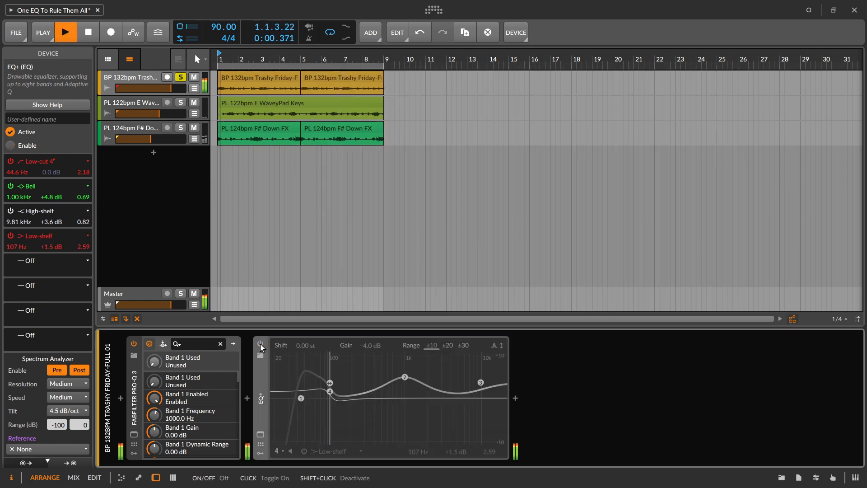
left_click(260, 345)
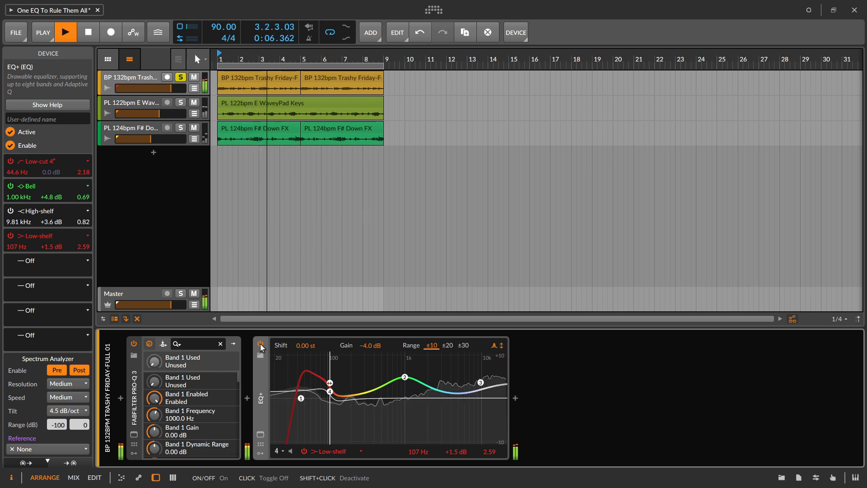
key("space")
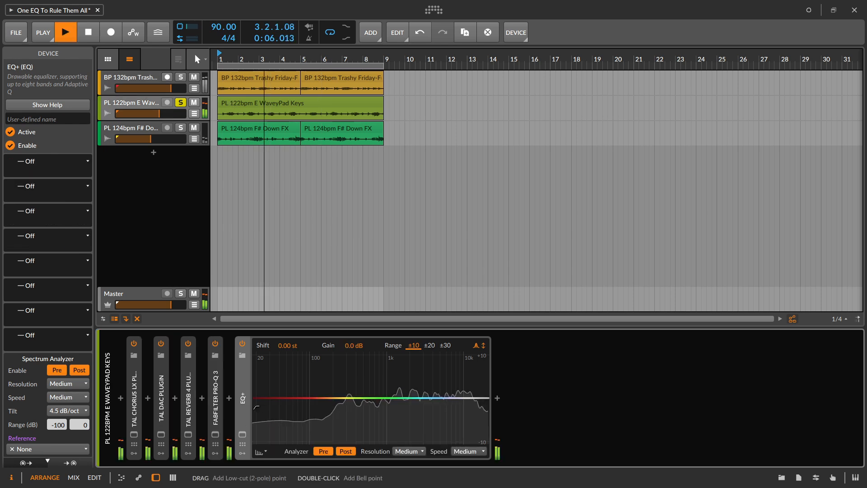
- Add a 12 dB/oct low-cut band at 97.9 Hz to EQ+ on the soloed E WaveyPad Keys track, and stop playback
left_click_drag(281, 408, 311, 407)
key("space")
- Add an Audio Sidechain modulator to the E WaveyPad Keys track's EQ+ and expand its detailed settings
left_click(242, 453)
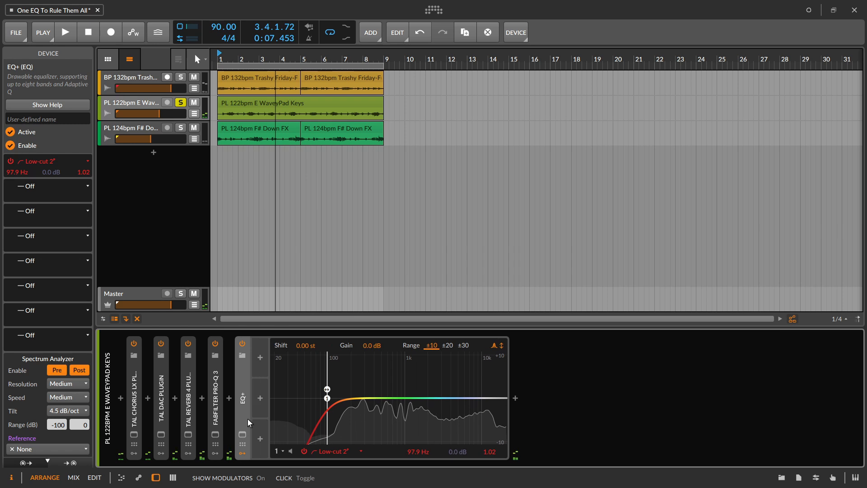
left_click(261, 357)
type("audi")
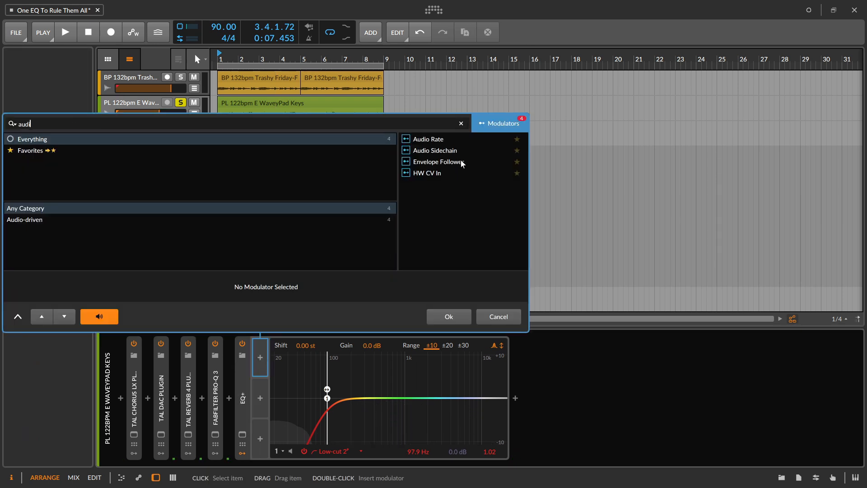
left_click(440, 151)
left_click(448, 316)
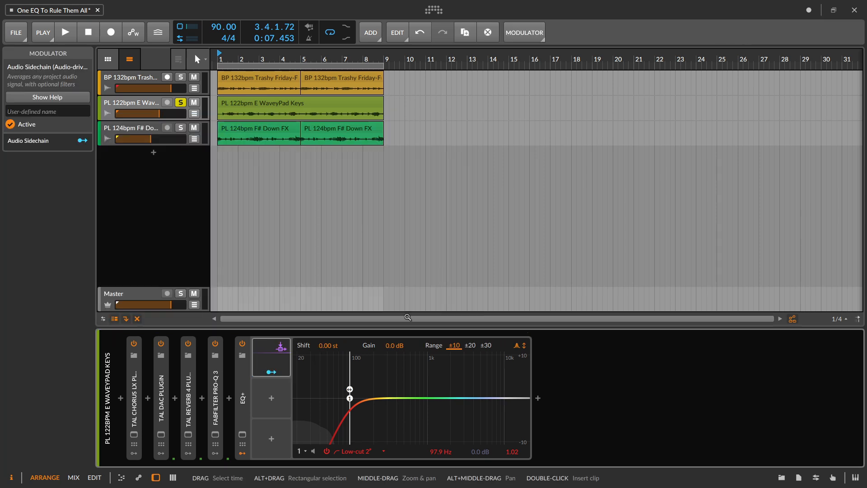
left_click(263, 363)
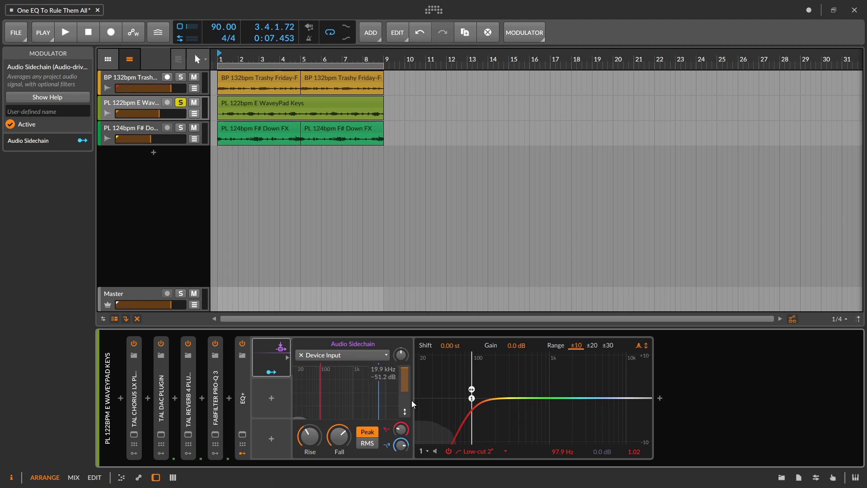
- Add a bell band at 231 Hz with +5.3 dB and Q 0.91 to EQ+, and remove the stray flat band 2
key("space")
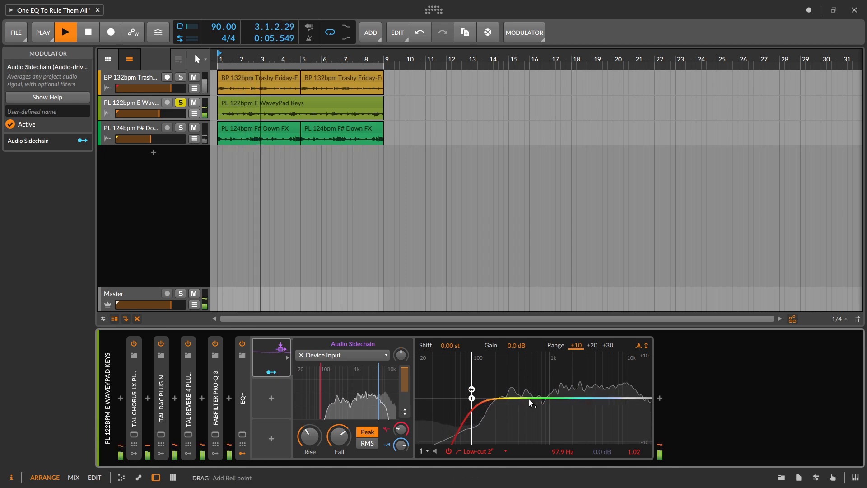
key("space")
left_click(504, 398)
left_click_drag(509, 403, 500, 376)
key("space")
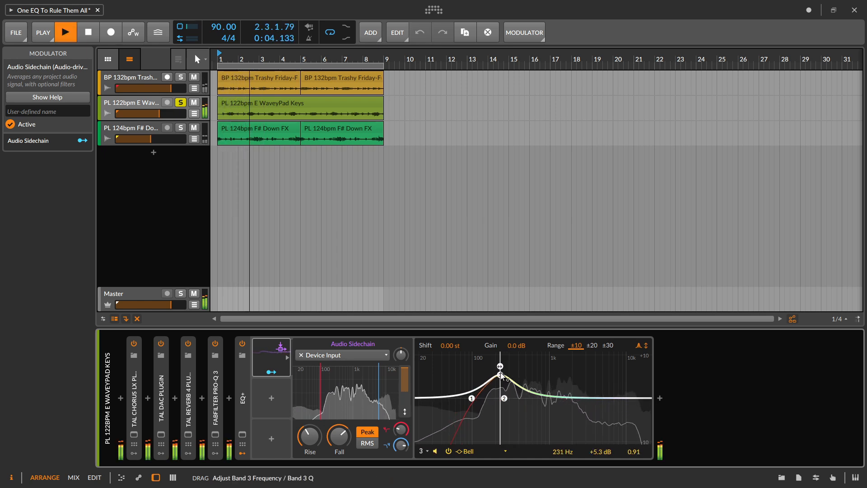
double_click(504, 398)
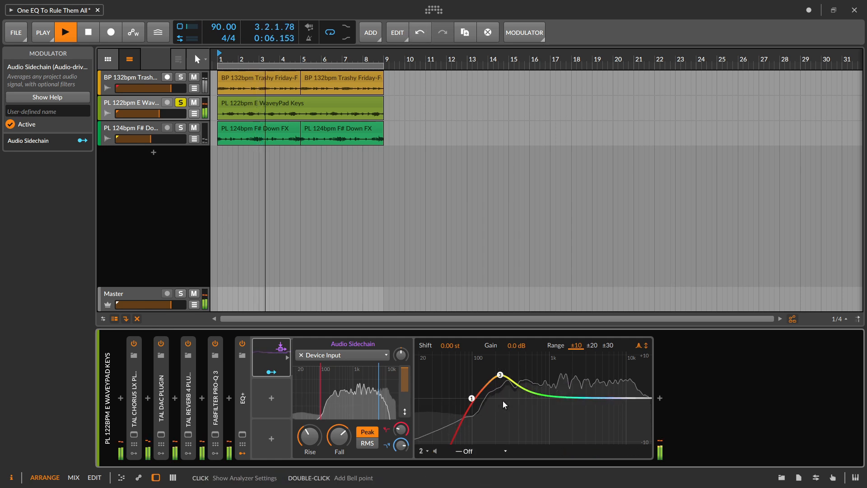
- Move EQ+ band 3 to 200 Hz with +0.3 dB, lower the Audio Sidechain's high-cut below 1 kHz, and stop playback
left_click_drag(500, 375, 498, 399)
left_click_drag(378, 405, 351, 404)
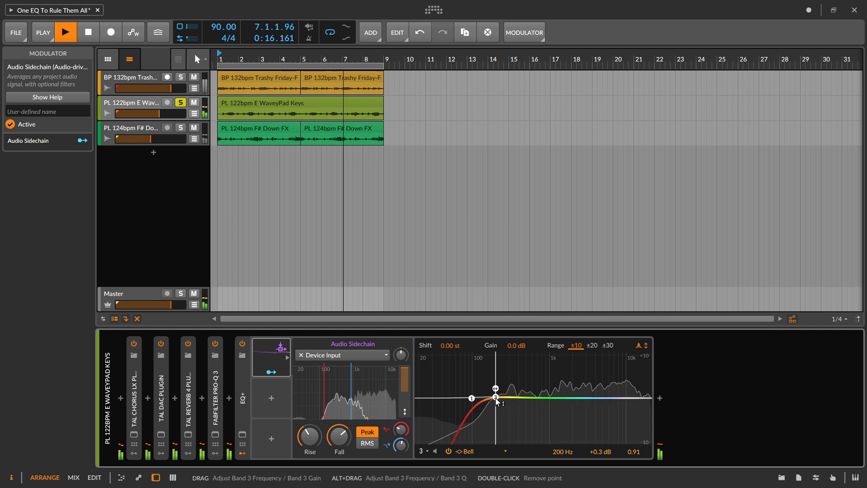
key("space")
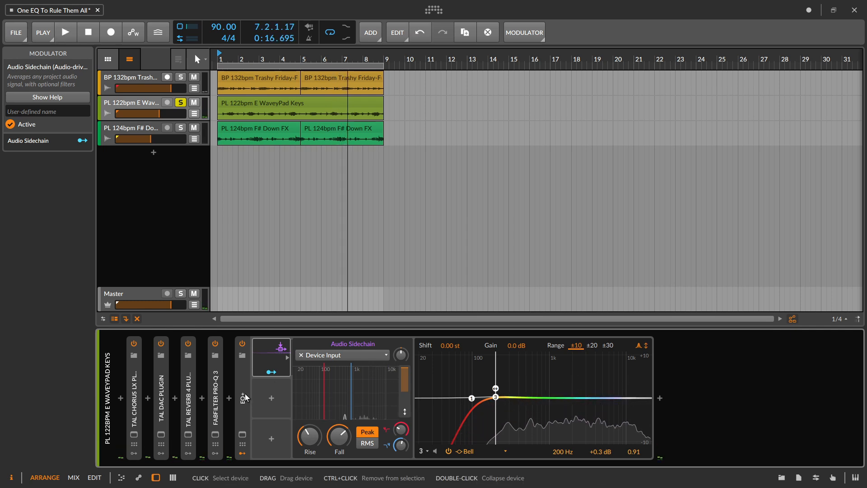
- Map the Audio Sidechain to EQ+ band 3's gain with an amount of -39.92, and check the modulation during playback
left_click(244, 398)
left_click(273, 372)
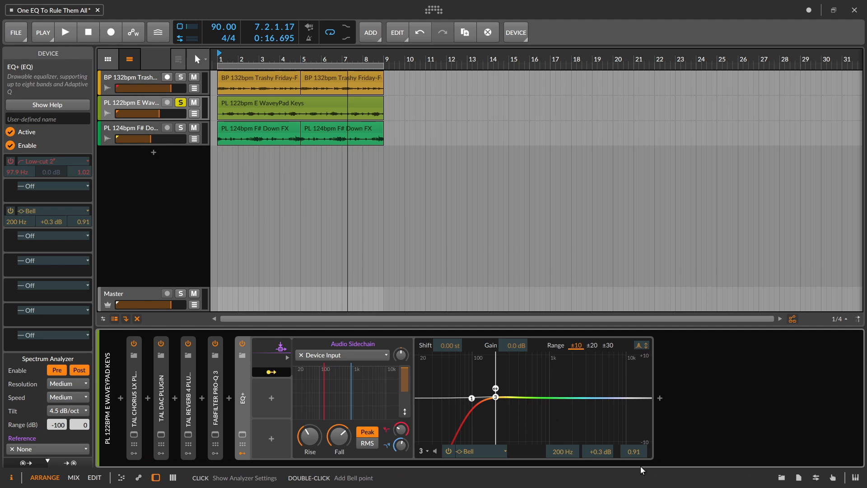
key("space")
left_click_drag(602, 454, 601, 487)
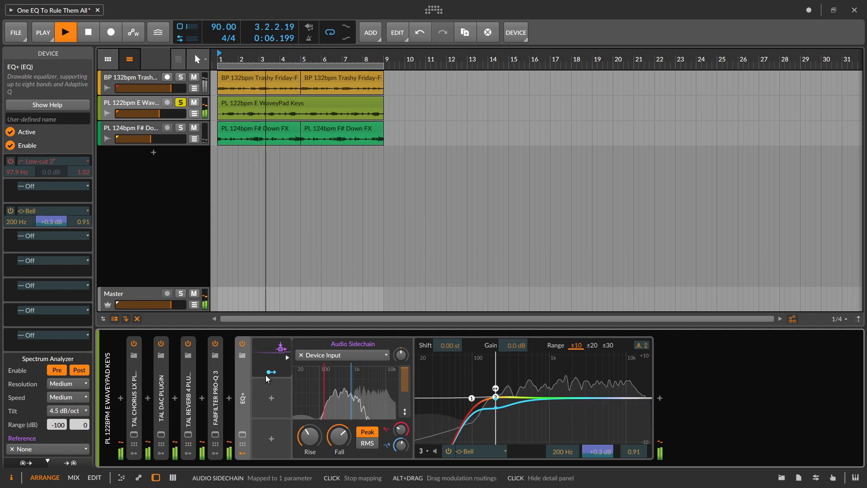
key("space")
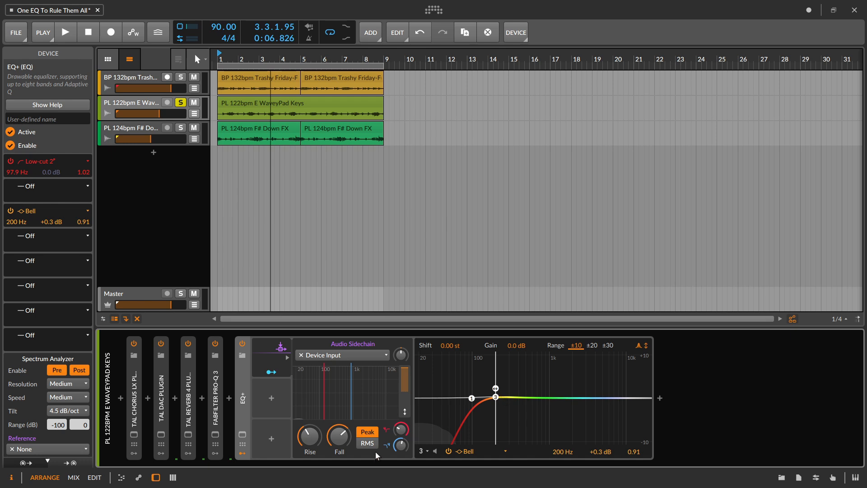
- Switch the Audio Sidechain to RMS, shorten its Rise, and set its Fall to 292 ms during playback
left_click(367, 443)
key("space")
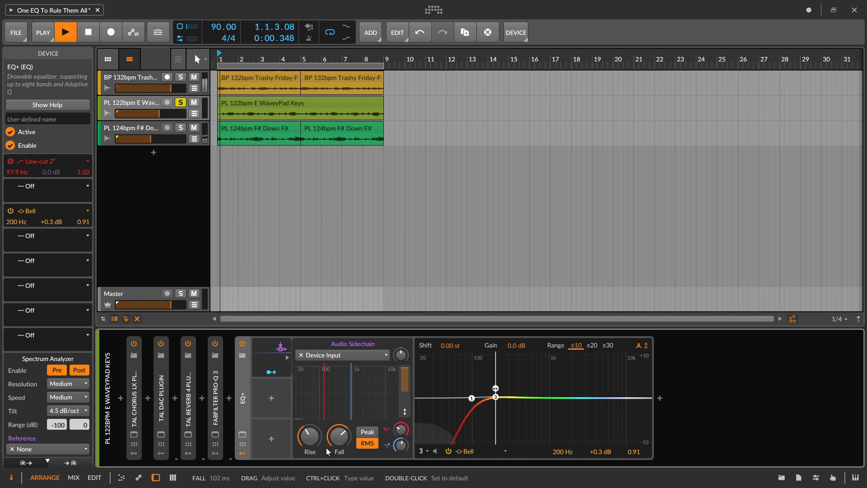
left_click_drag(310, 436, 339, 424)
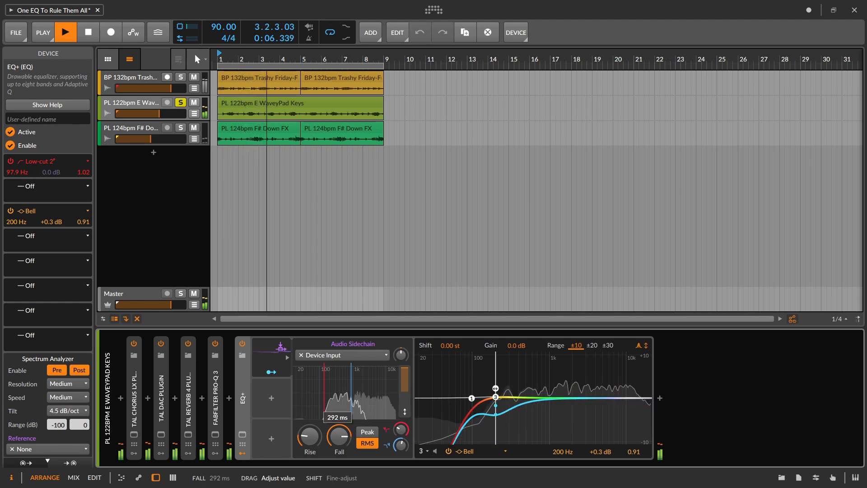
- Add a bell band at 1.43 kHz with Q 0.70 and modulate its gain by +31.84 from a second Audio Sidechain
double_click(560, 397)
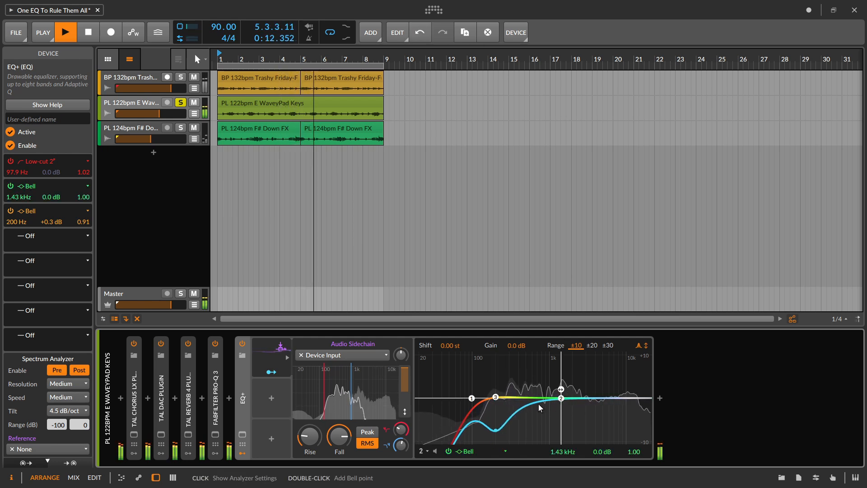
key("space")
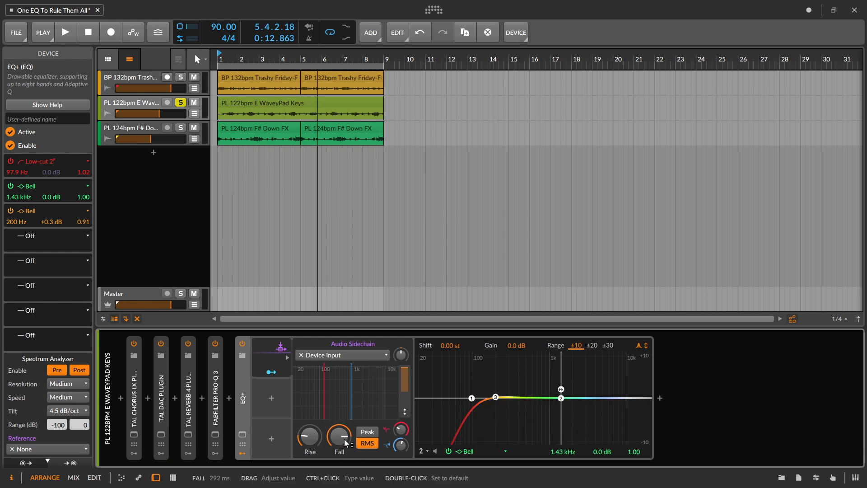
left_click(271, 399)
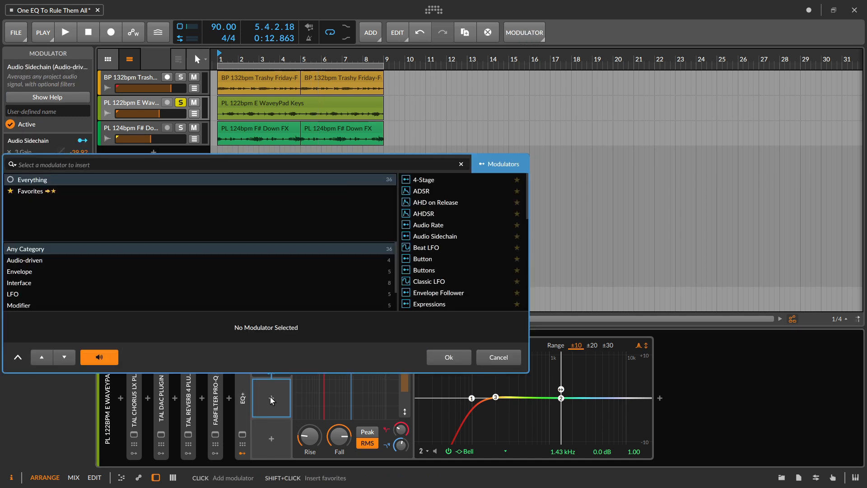
type("side")
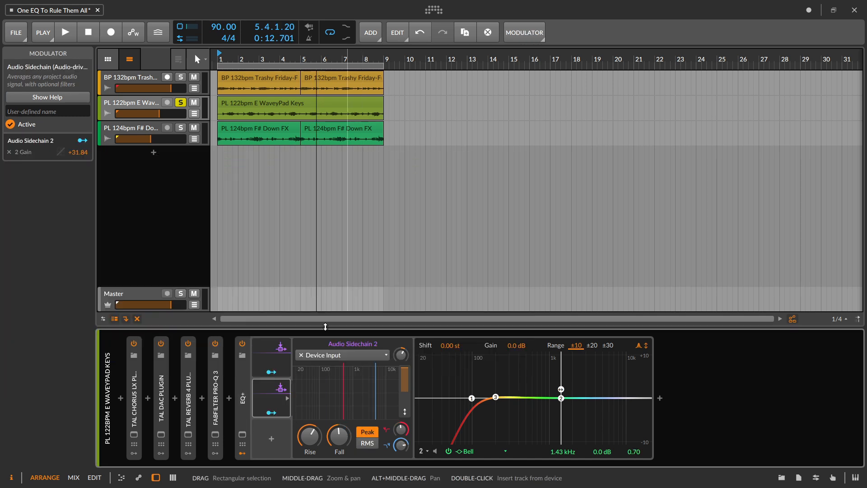
- Display Audio Sidechain 1's settings and compare EQ+ disabled and enabled during playback
left_click(279, 398)
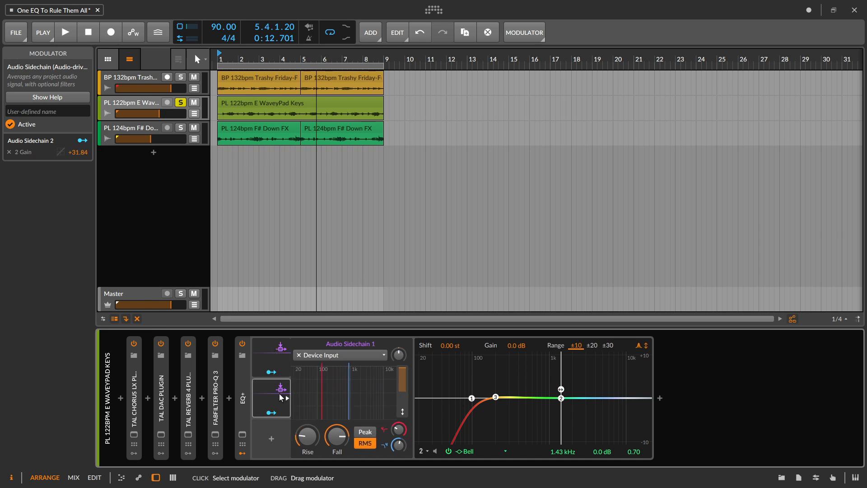
left_click(271, 361)
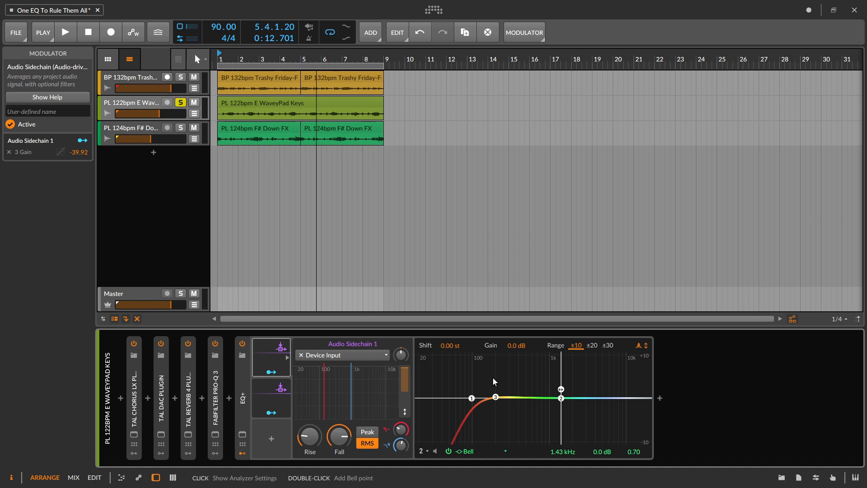
key("space")
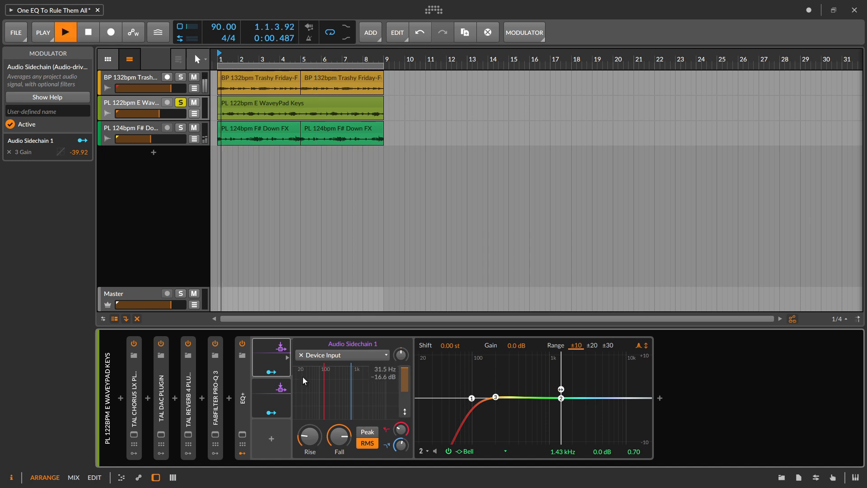
left_click(239, 344)
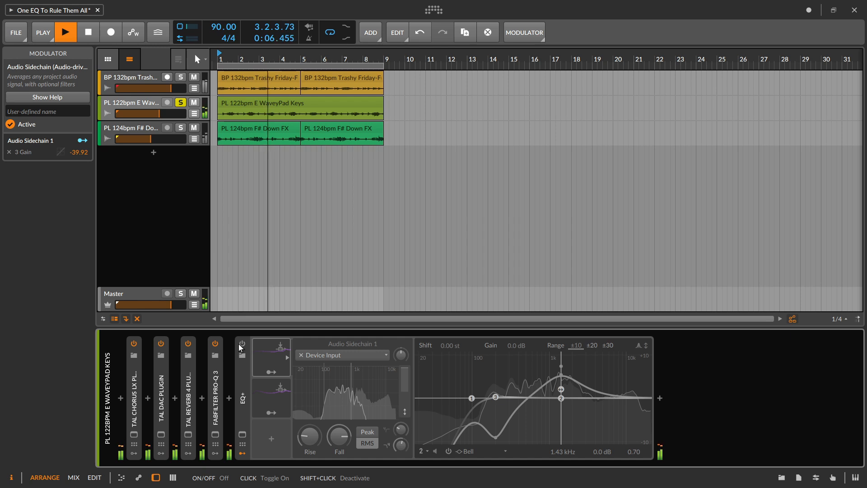
left_click(239, 343)
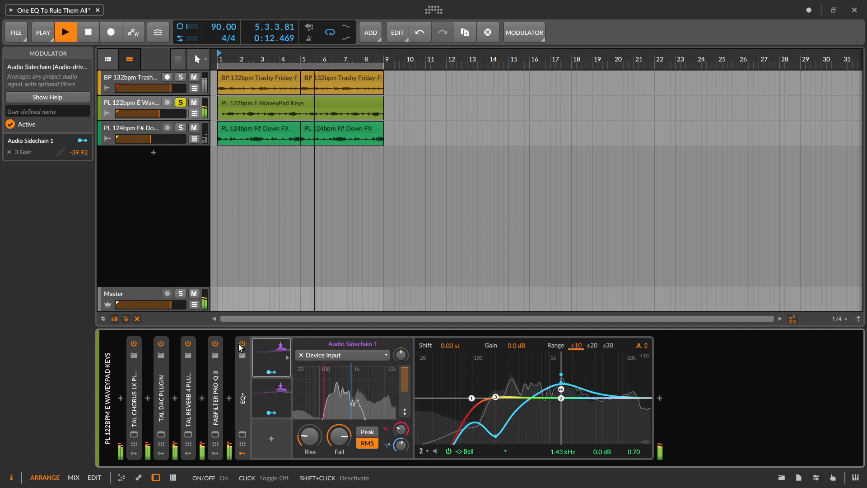
key("space")
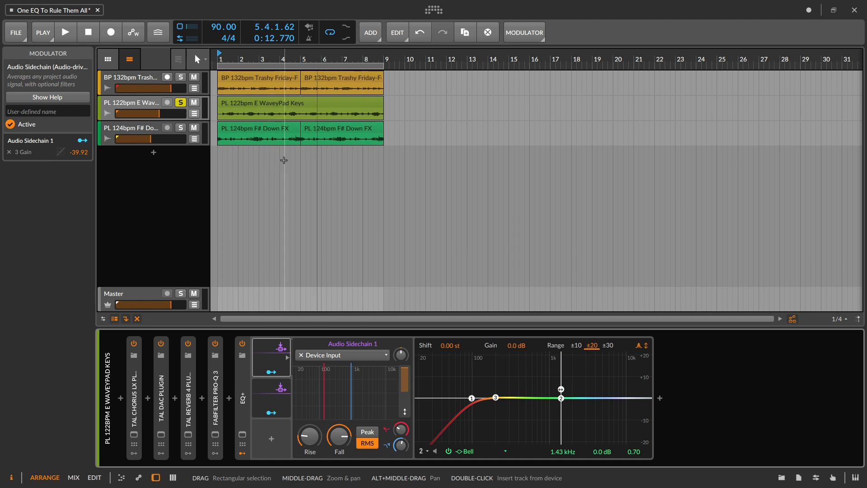
- Solo the F# Down FX track and set its EQ+ Audio Sidechain source to the BP 132bpm Trashy Friday-Full 01 track
left_click(180, 128, "shift")
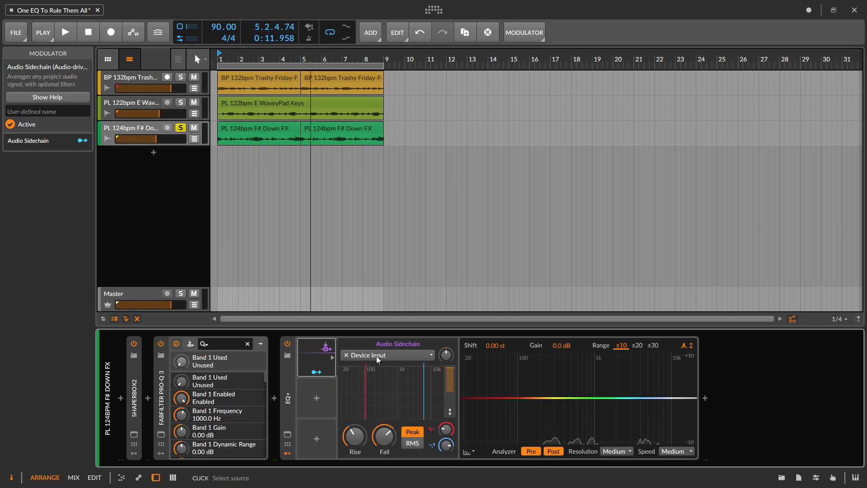
left_click(378, 357)
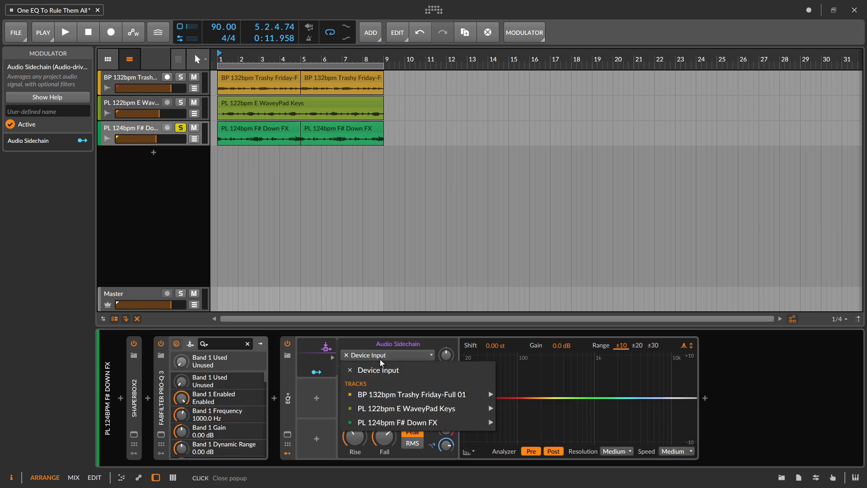
mouse_move(447, 394)
left_click(537, 393)
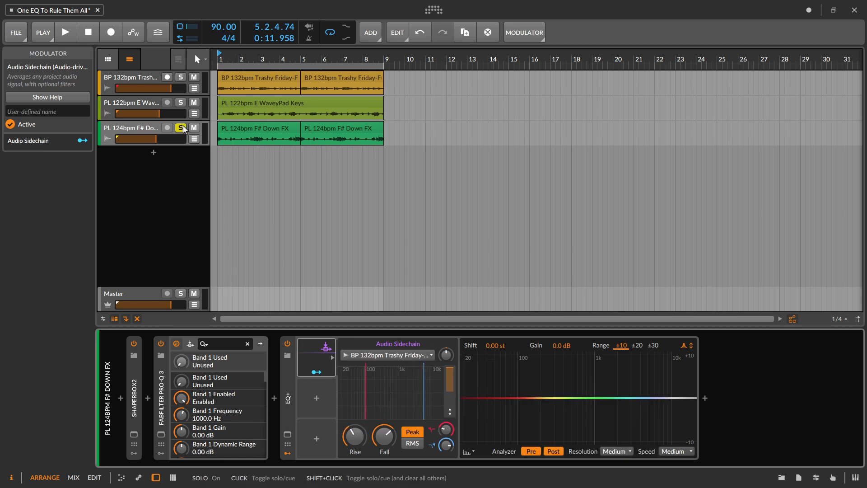
- Unsolo F# Down FX with the Master muted, and narrow its Audio Sidechain filter to frequencies below about 100 Hz during playback
left_click(197, 299)
left_click(195, 293)
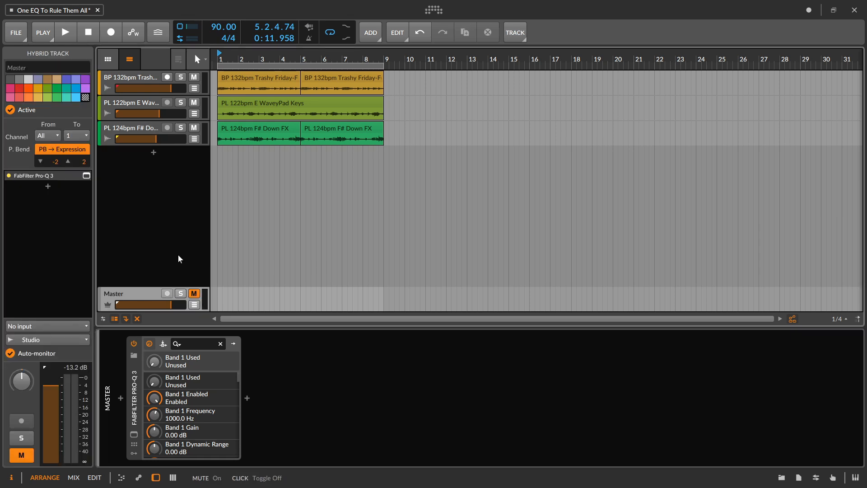
left_click(129, 127)
key("space")
left_click_drag(365, 401, 351, 392)
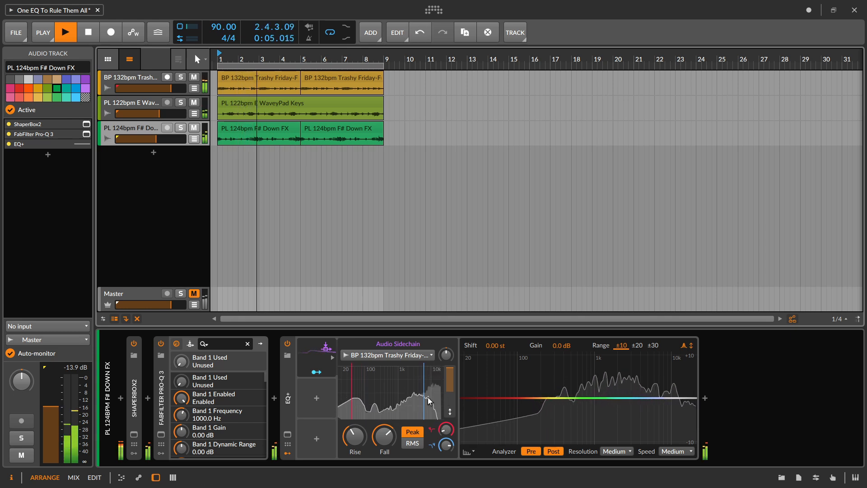
left_click_drag(426, 396, 346, 399)
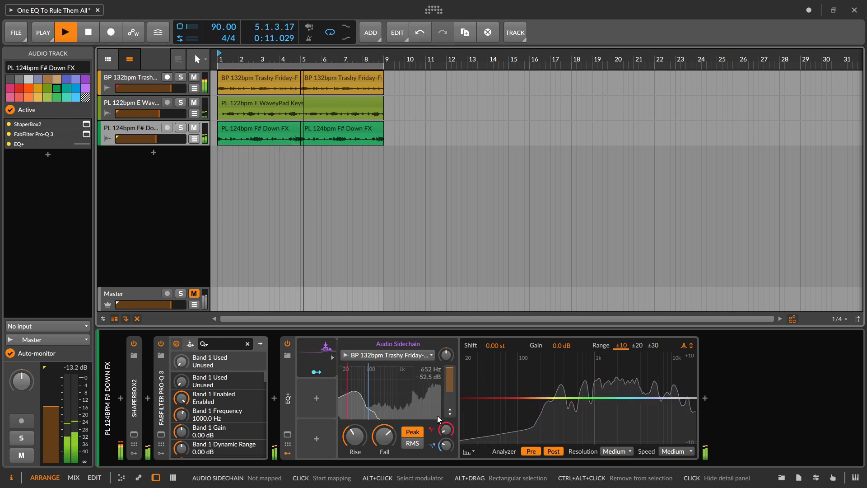
- Add a bell band at 617 Hz with Q 0.70 and map the Audio Sidechain to its gain with an amount of -48.72
left_click_drag(559, 399, 578, 399)
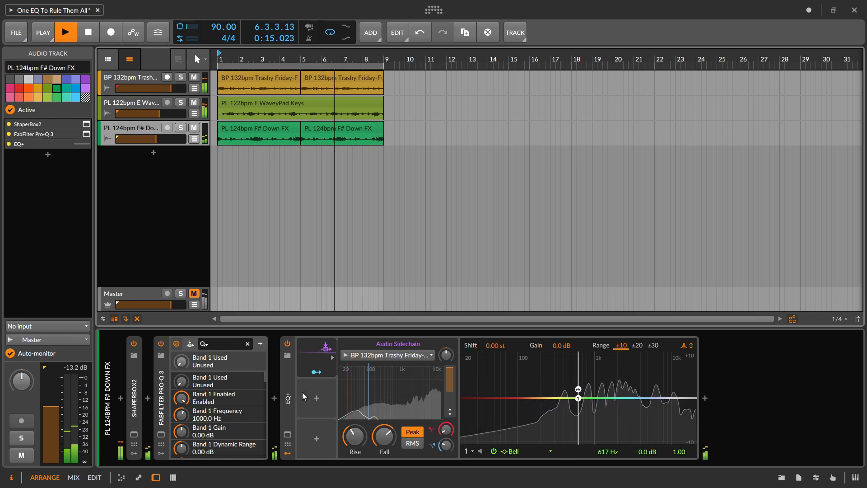
left_click(315, 379)
left_click(315, 373)
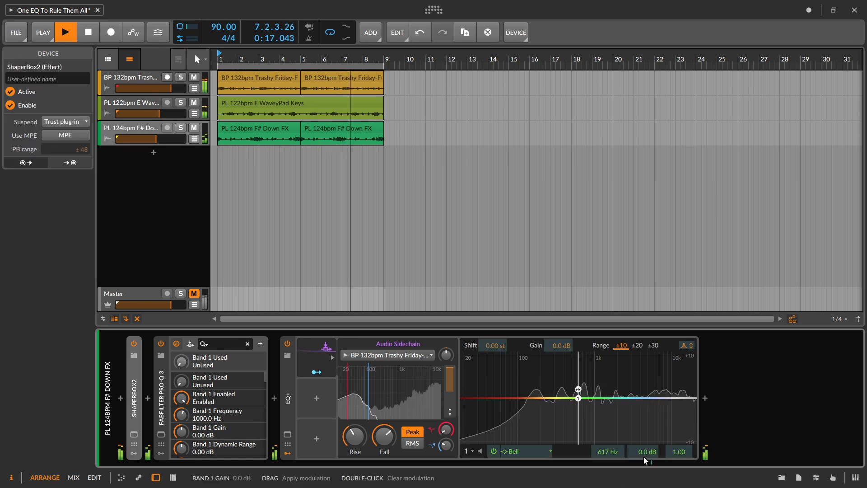
left_click_drag(645, 451, 645, 487)
left_click(316, 374)
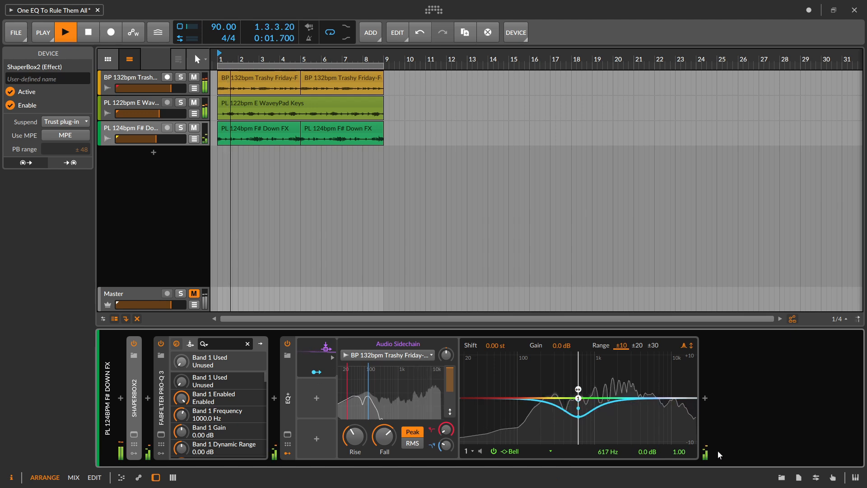
left_click_drag(680, 452, 681, 463)
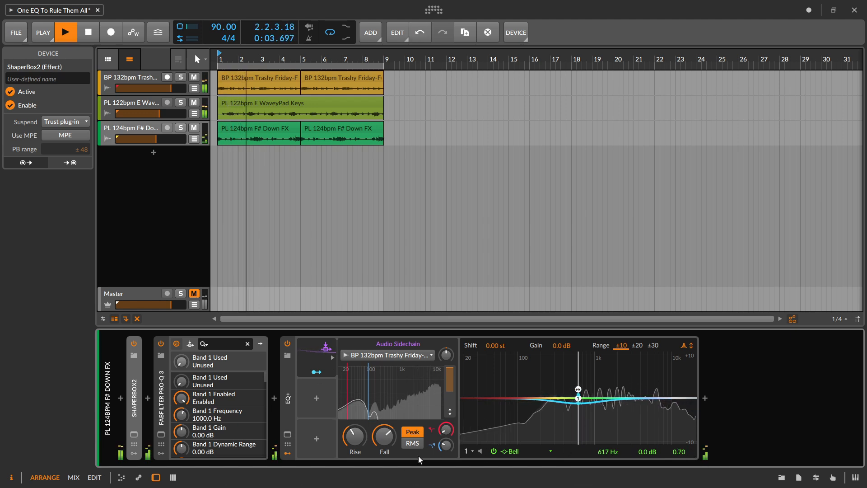
- Switch the F# Down FX Audio Sidechain to RMS with a Rise of 1.00 ms and a shorter Fall
left_click(409, 443)
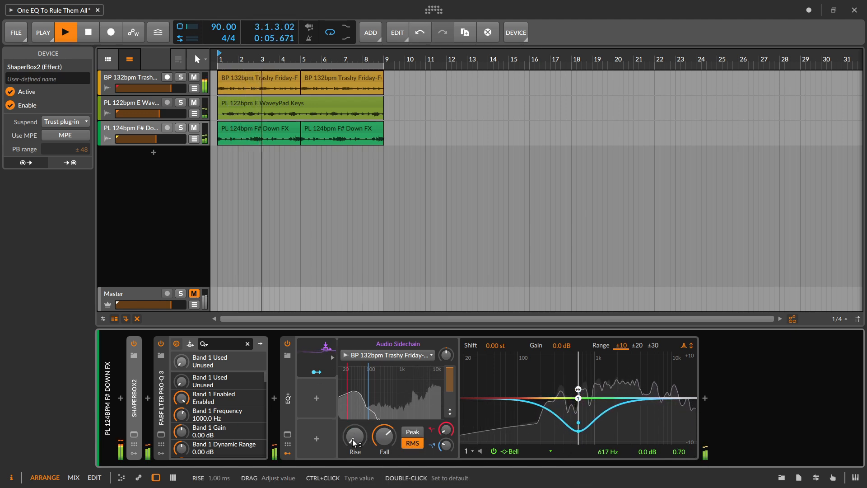
left_click_drag(388, 443, 389, 453)
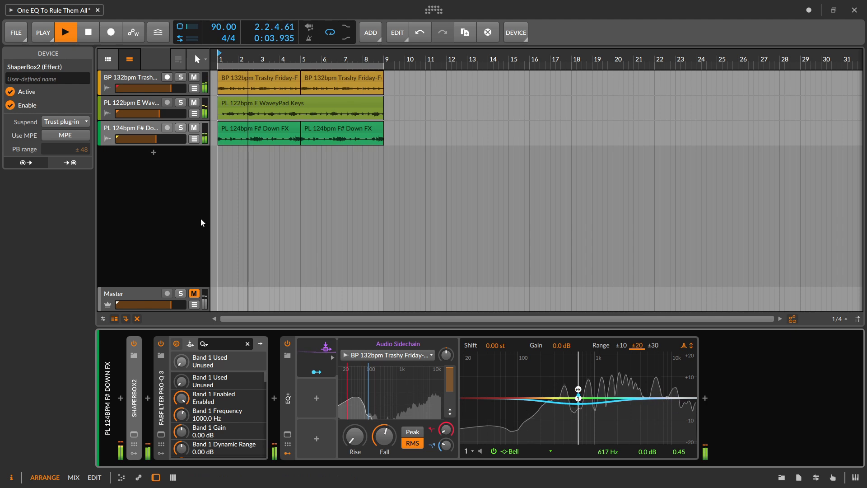
- Solo the F# Down FX and Trashy Friday tracks to hear the sidechained EQ with the Master unmuted, and stop playback
left_click(183, 131)
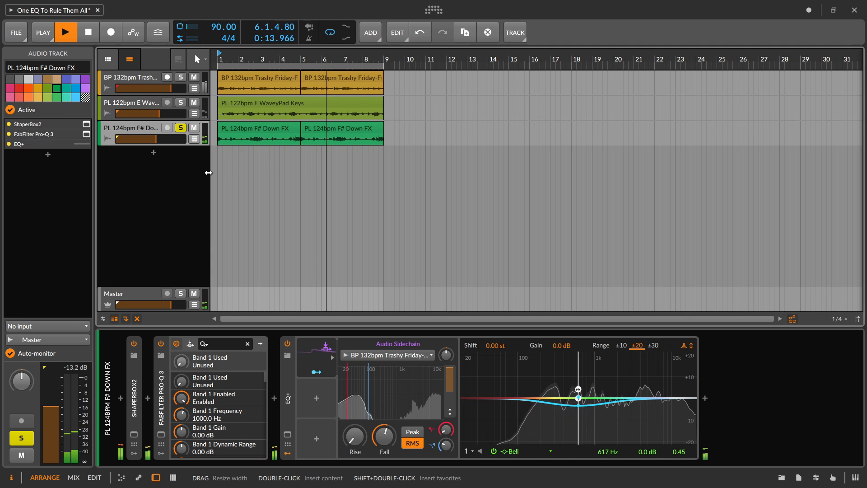
left_click(181, 77)
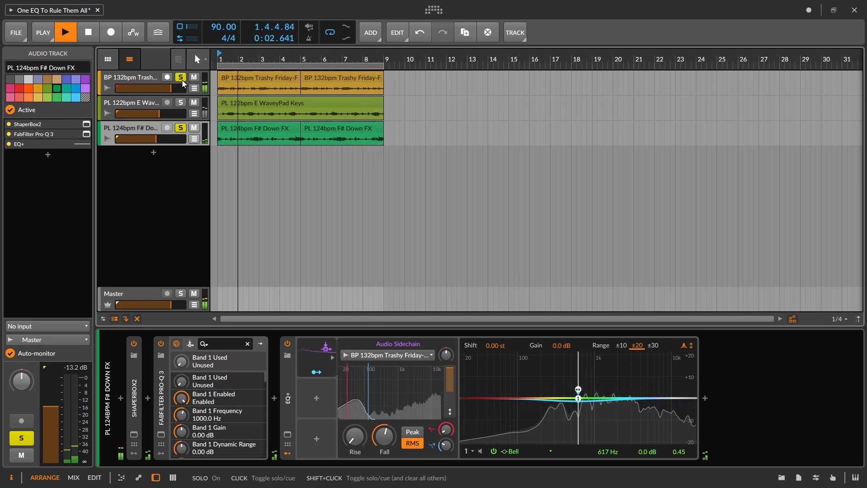
key("space")
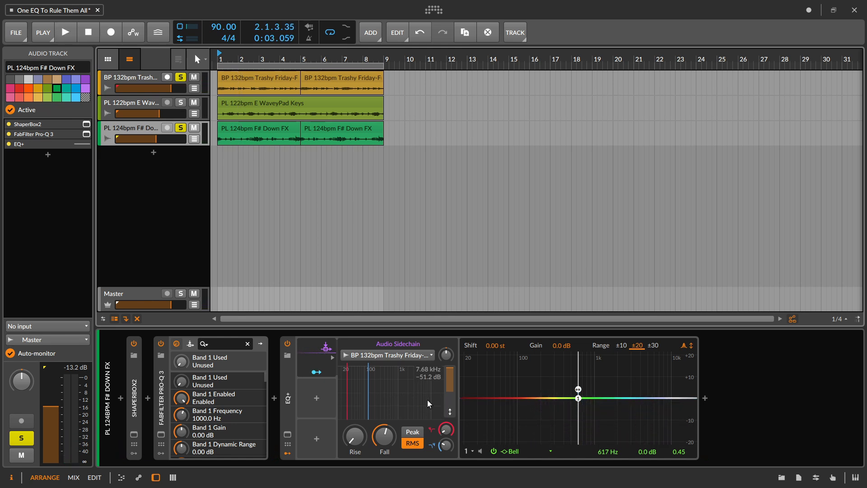
- Add a second Audio Sidechain modulator to the F# Down FX track's EQ+
left_click(318, 396)
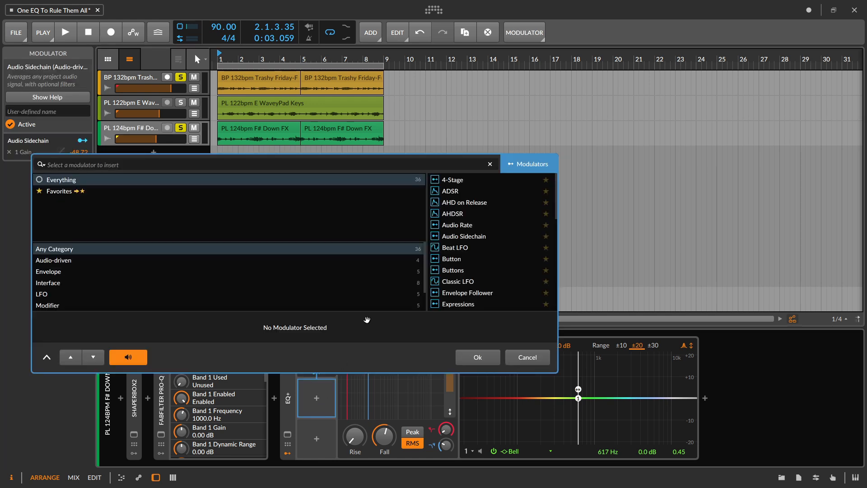
type("a")
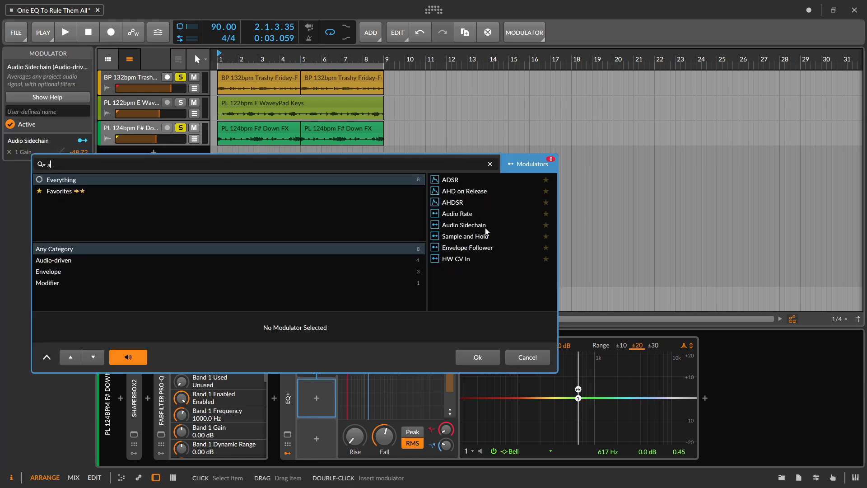
left_click(486, 229)
left_click(479, 359)
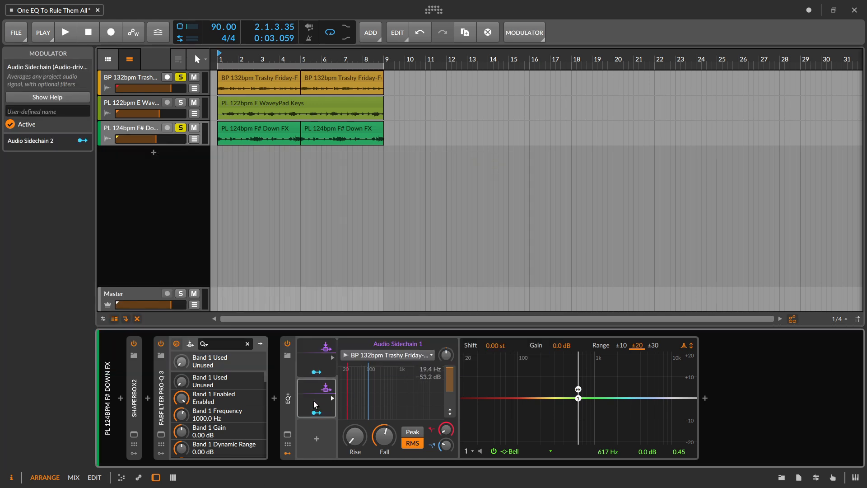
- Feed Audio Sidechain 2 from the Trashy Friday track's PRE signal and raise its low cut to about 2.4 kHz while playing back
left_click(395, 354)
mouse_move(469, 390)
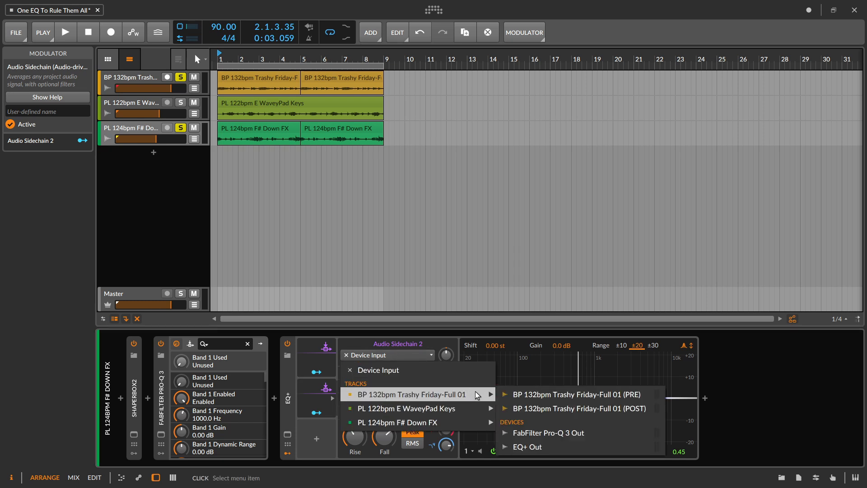
left_click(519, 394)
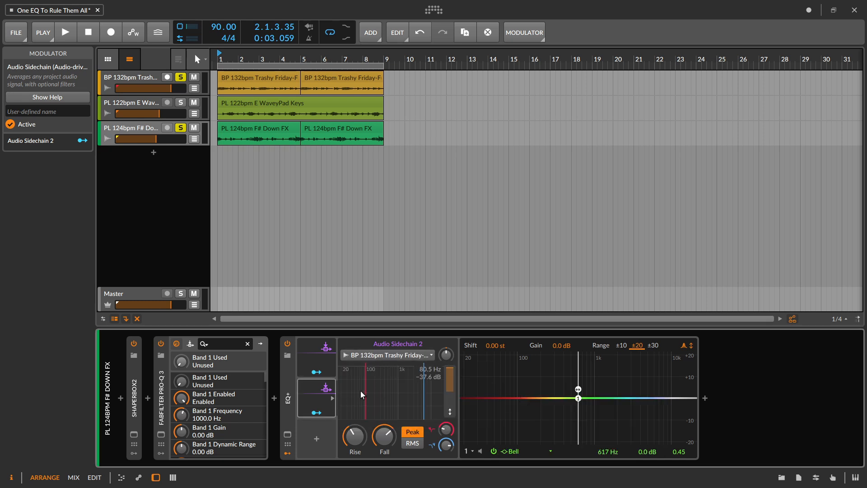
left_click_drag(365, 391, 411, 397)
key("space")
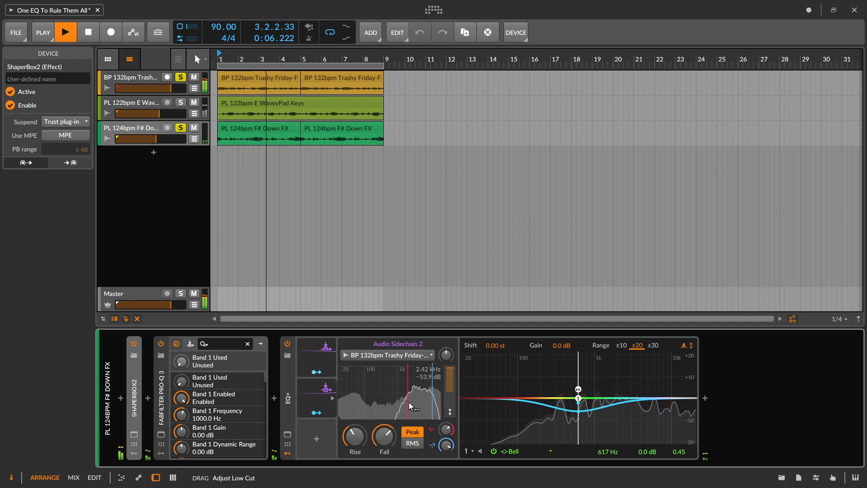
- Add a second bell band at 1.93 kHz with Q 0.55, map Audio Sidechain 2 to its gain by +46.16, and stop playback
double_click(615, 398)
left_click_drag(616, 397, 616, 357)
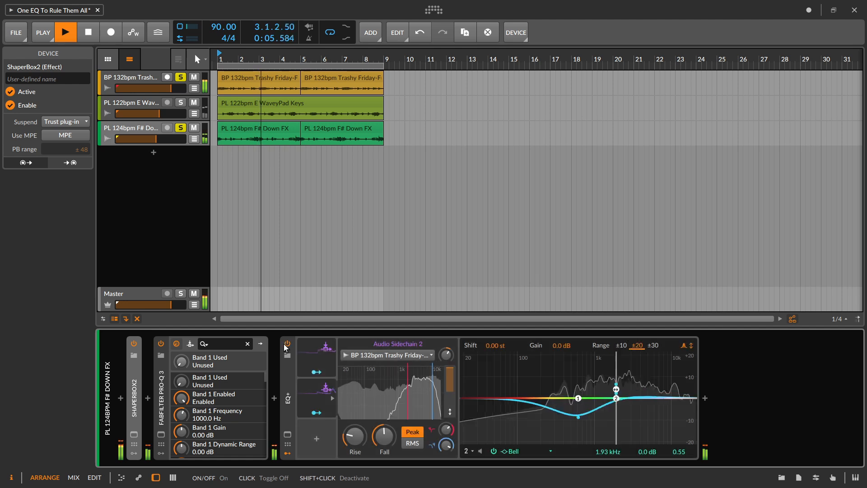
key("space")
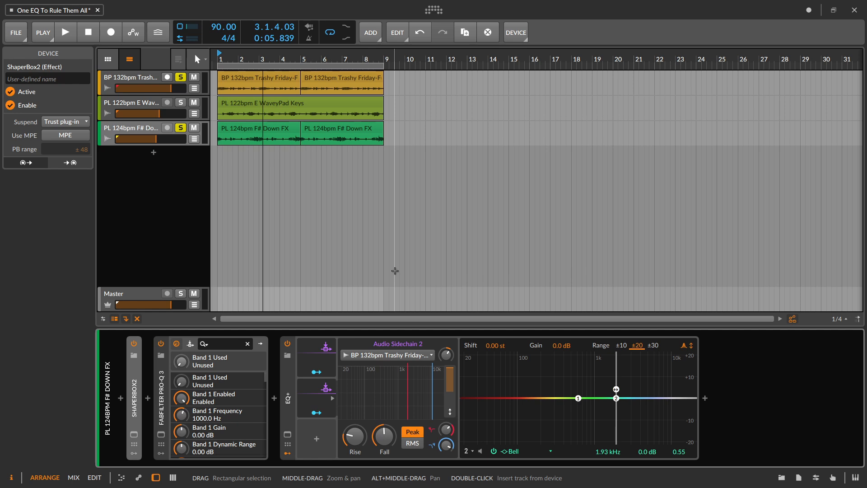
- Add an LFO modulator to the F# Down FX track's EQ+ and map it to band 2's frequency with an amount of +15.04
left_click(317, 439)
type("lfo")
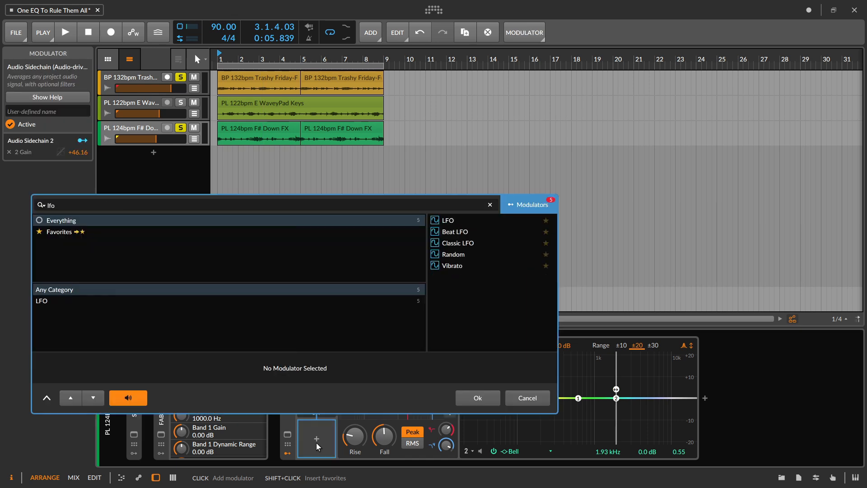
left_click(457, 226)
left_click(476, 397)
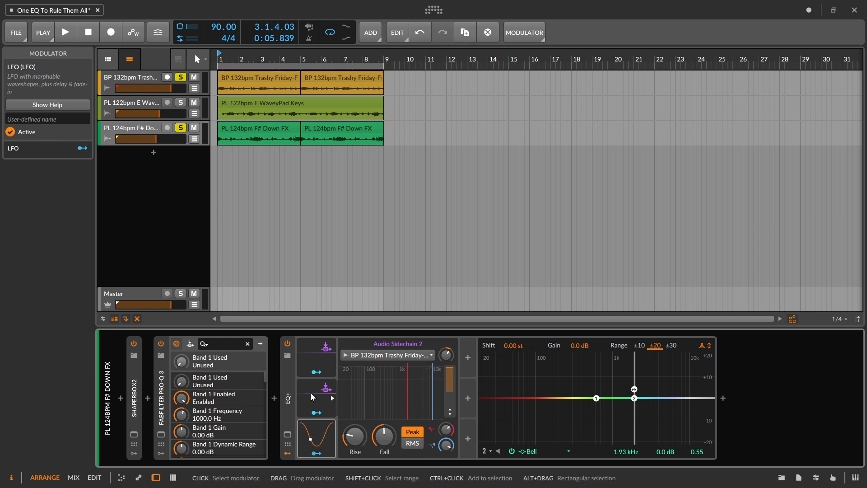
left_click(316, 453)
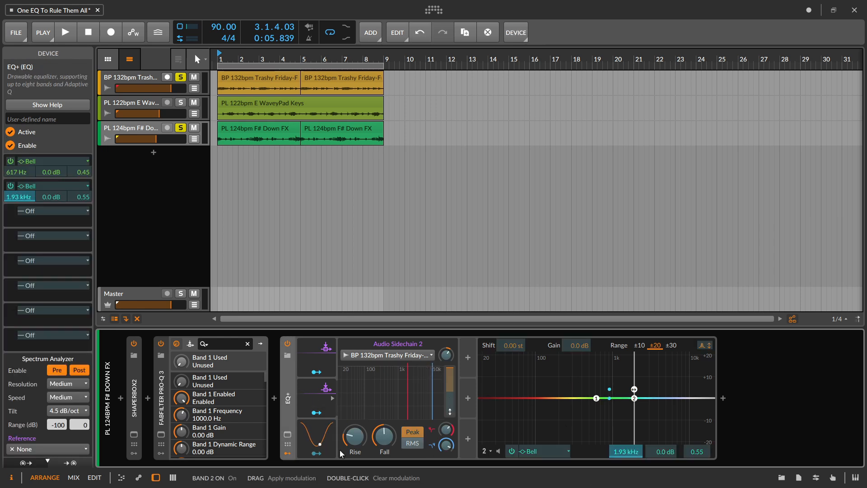
left_click(316, 453)
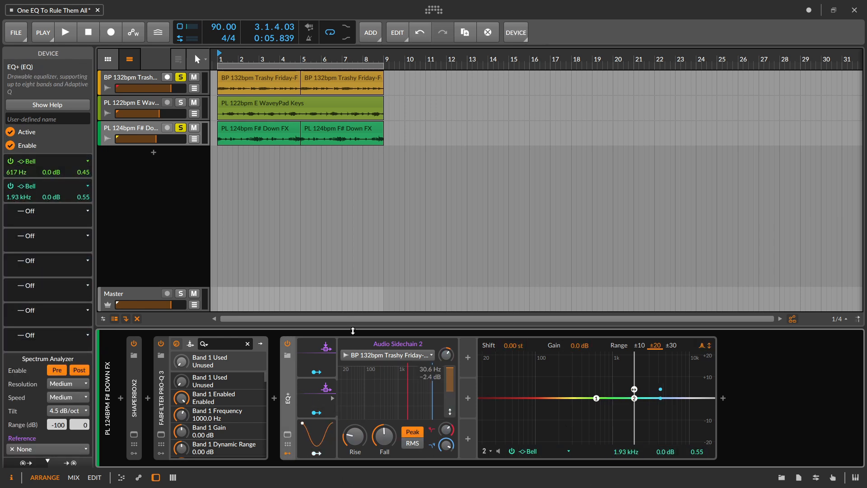
- Audition the LFO modulation, raising its rate to 4.09 Hz and skewing its waveform during playback, and stop playback
left_click(319, 442)
key("space")
left_click_drag(378, 359, 377, 367)
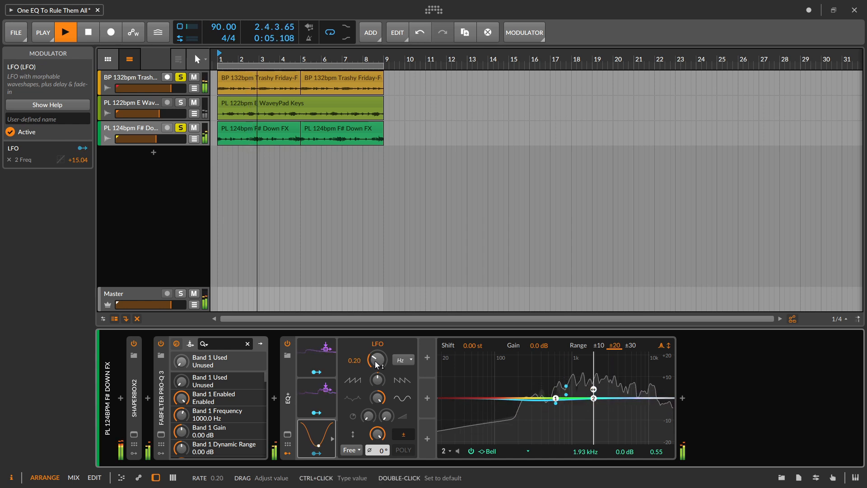
left_click_drag(384, 385, 380, 360)
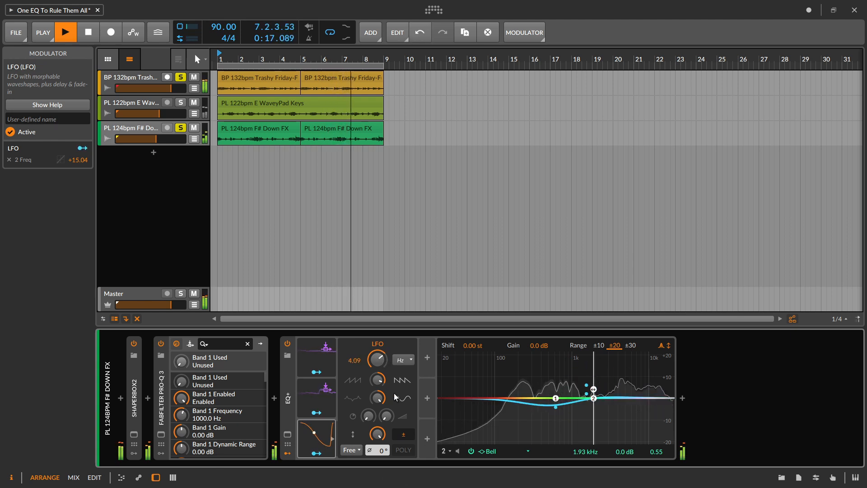
key("space")
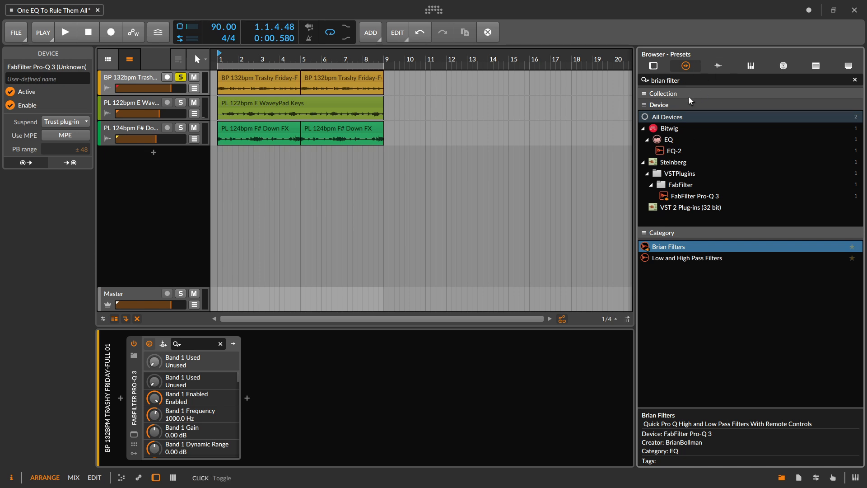
- Insert the Brian Filters preset on the Trashy Friday track and enable its high-pass with a steeper slope and higher frequency during playback
double_click(665, 243)
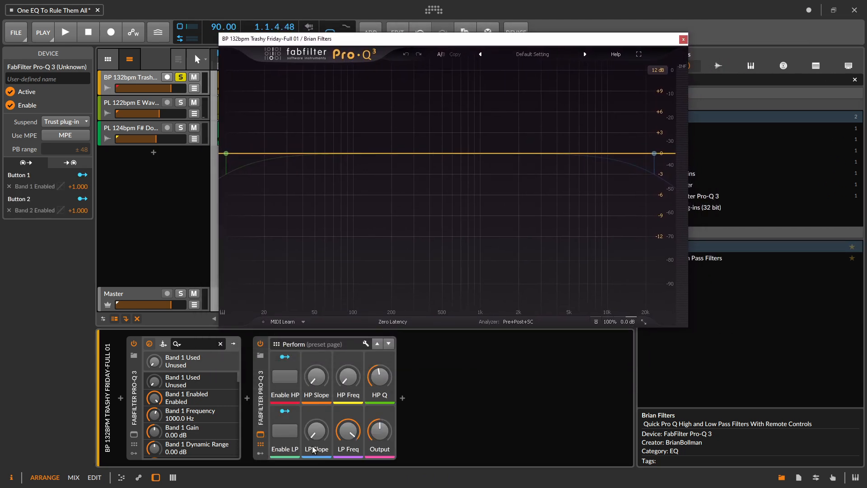
key("space")
left_click(285, 376)
left_click_drag(316, 377, 347, 369)
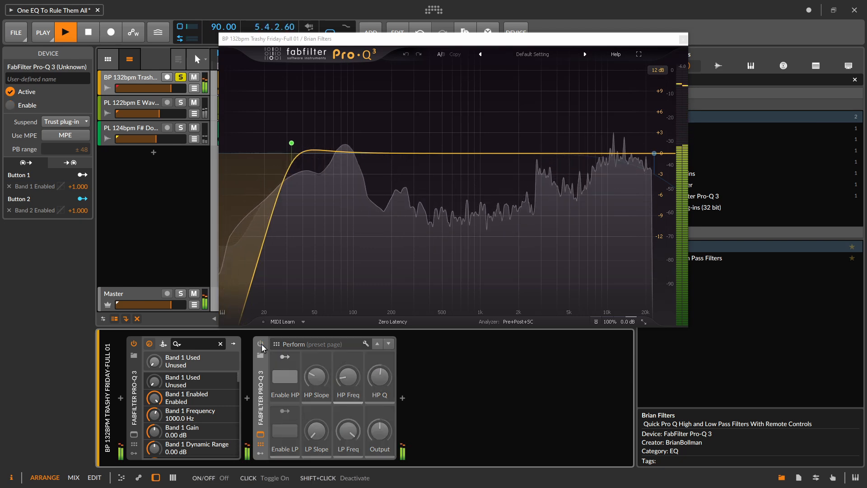
- Enable the Brian Filters low-pass at 12 dB/oct, lower it to 11852 Hz, stop playback, and move it to about 10 kHz on the curve
left_click(285, 430)
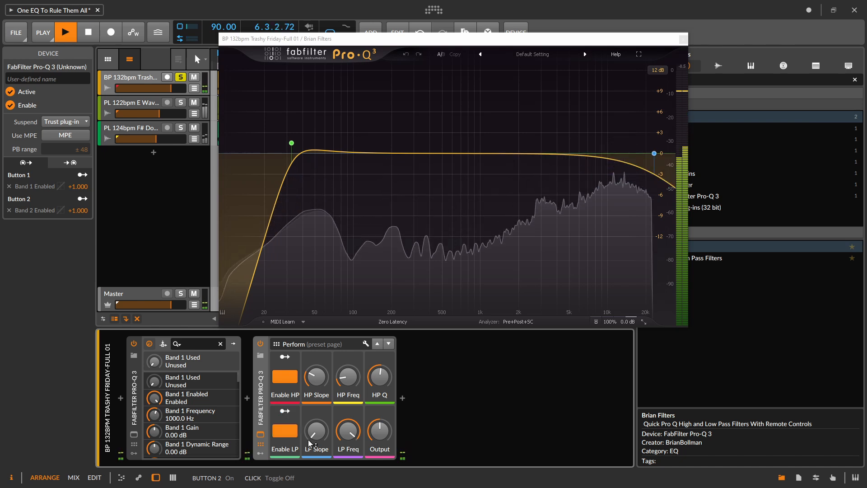
mouse_move(349, 434)
left_mouse_down()
mouse_move(349, 453)
mouse_move(348, 431)
left_mouse_up()
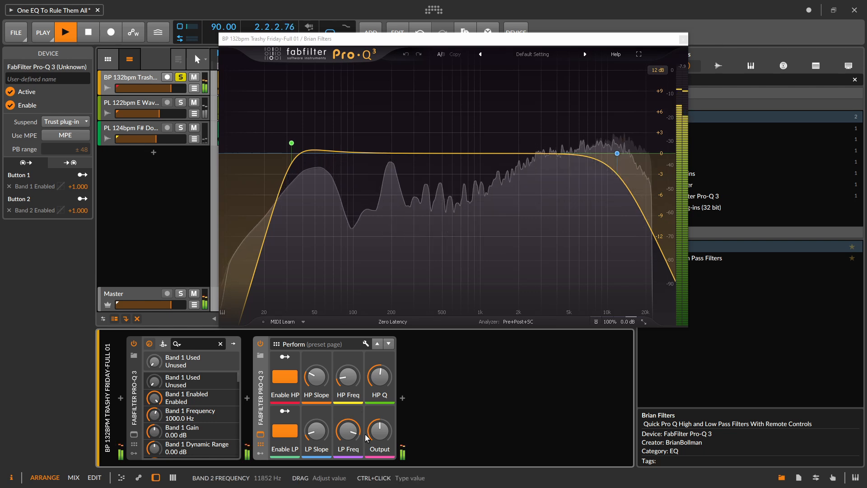
key("space")
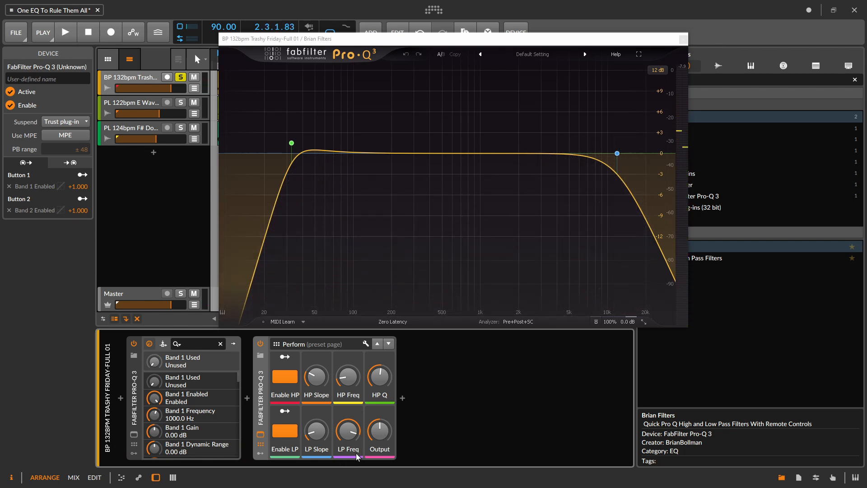
mouse_move(612, 162)
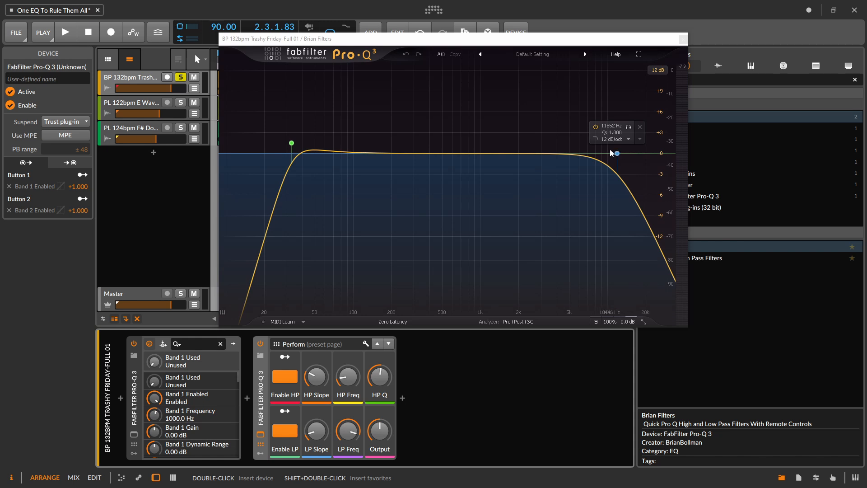
mouse_move(616, 153)
left_mouse_down()
mouse_move(564, 154)
mouse_move(610, 150)
left_mouse_up()
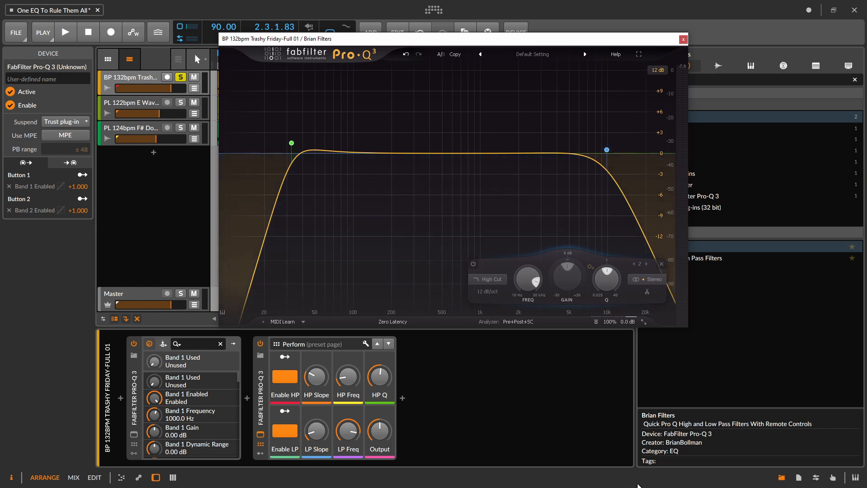
- Close the browser and open the Trashy Friday track's remaining FabFilter Pro-Q 3 editor with playback running
left_click(781, 477)
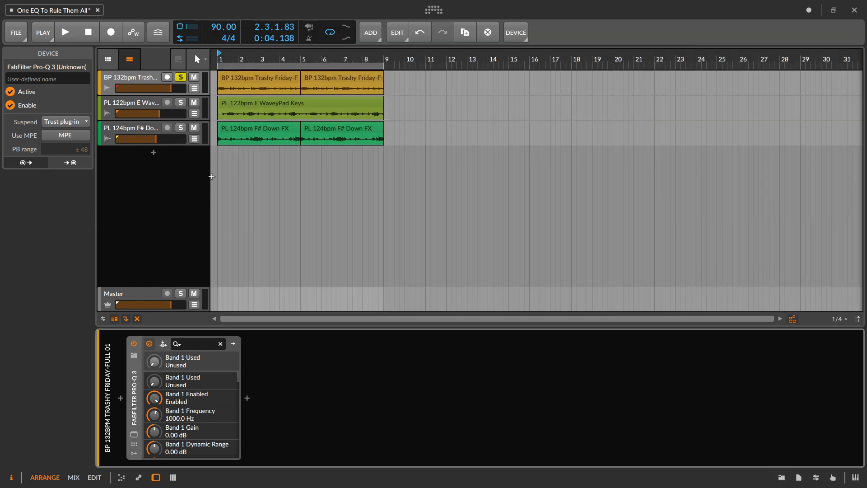
left_click(156, 74)
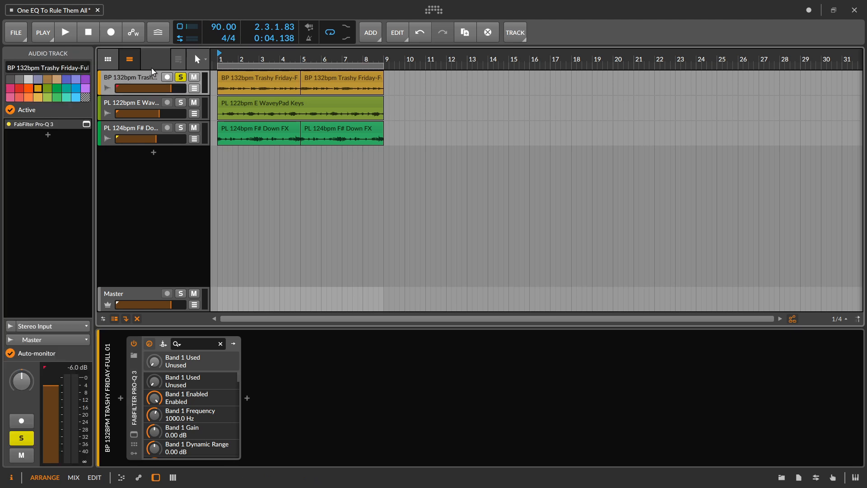
left_click(133, 434)
key("space")
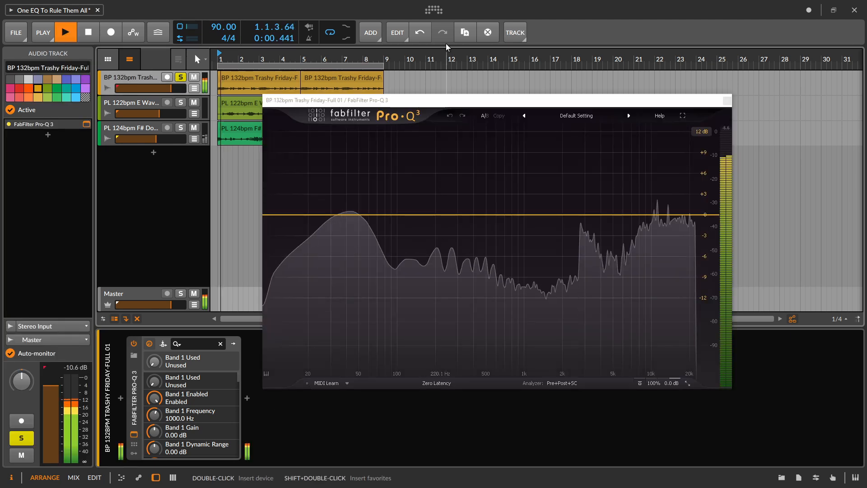
left_click_drag(406, 100, 431, 72)
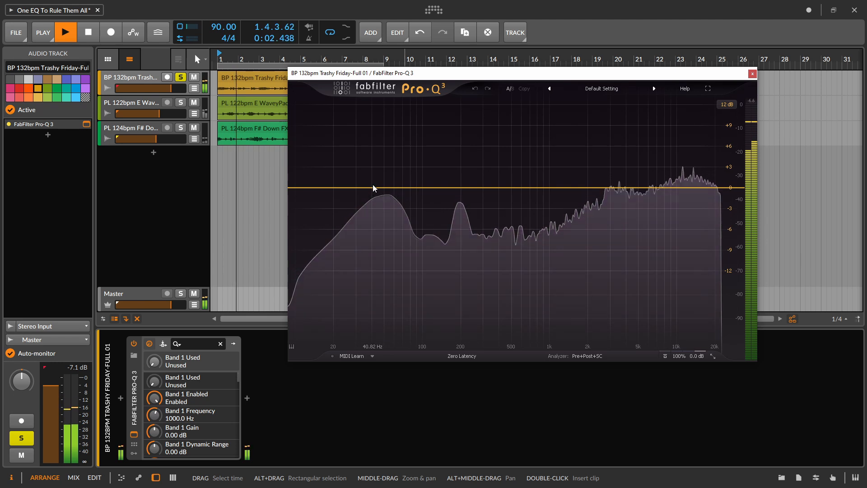
- Sweep a Pro-Q 3 bell band along the zero line to 167.74 Hz with Q 1.911
left_click_drag(374, 187, 451, 188)
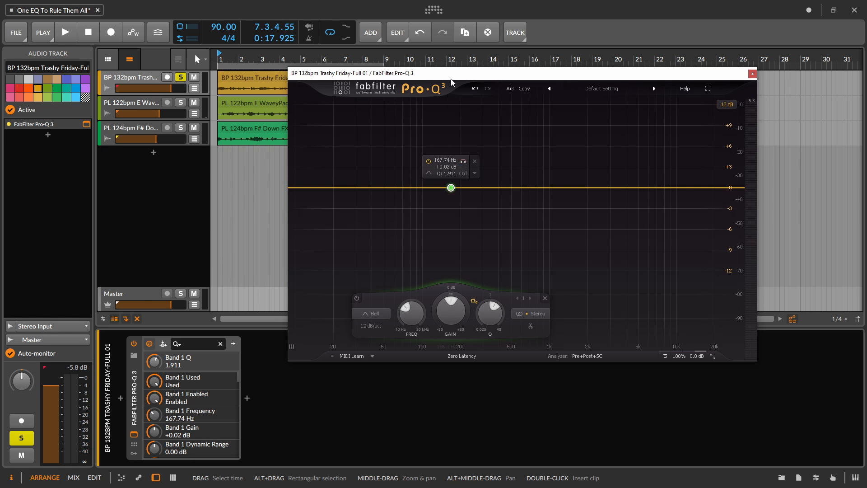
left_click_drag(450, 74, 439, 73)
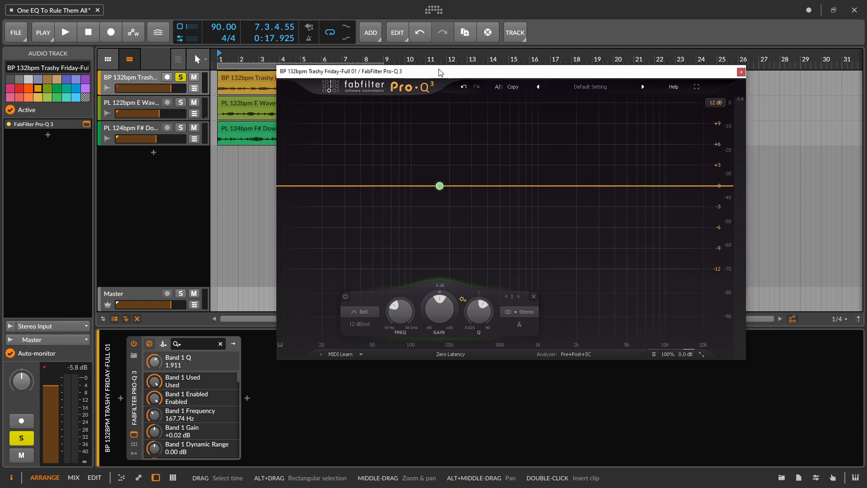
- Play the loop and examine its spectral peaks with Spectrum Grab, using both the piano display's note names and the frequency scale
key("space")
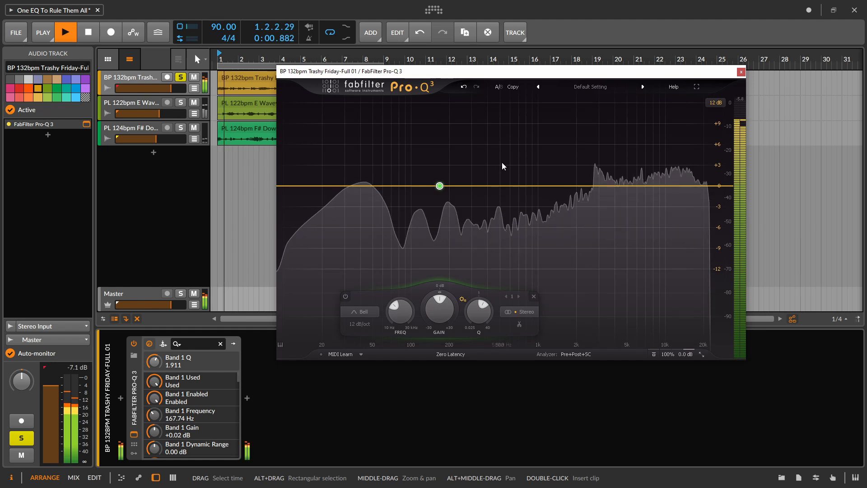
mouse_move(535, 258)
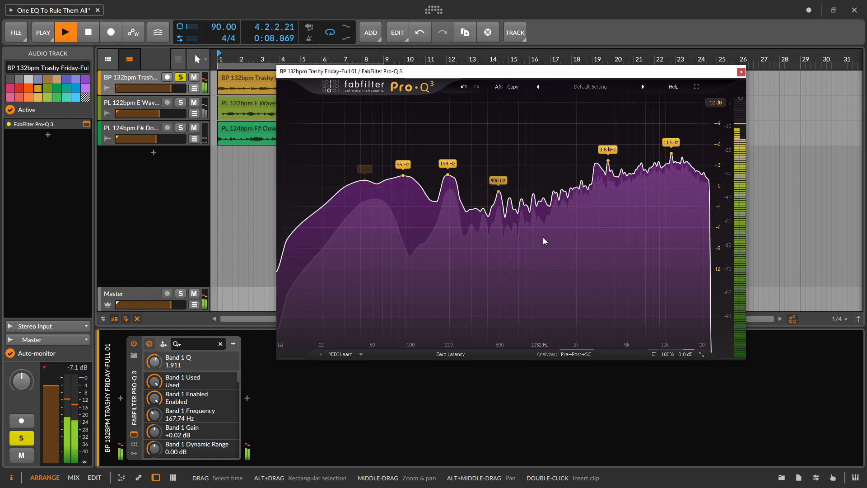
key("space")
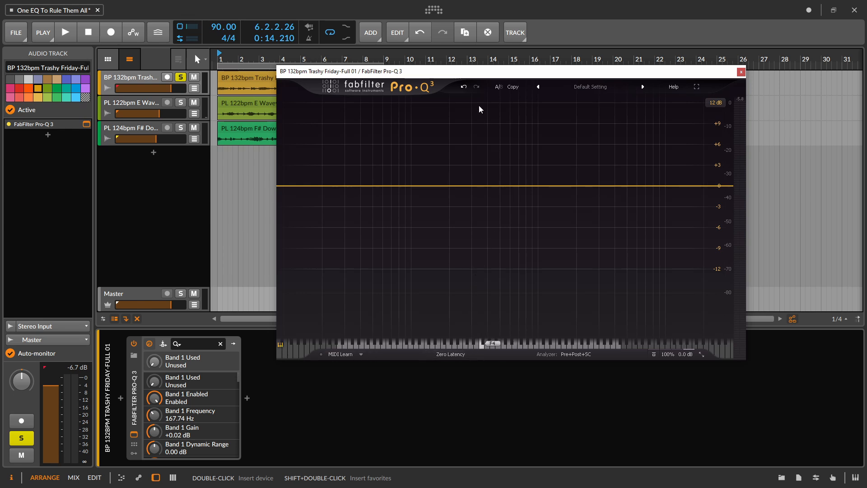
key("space")
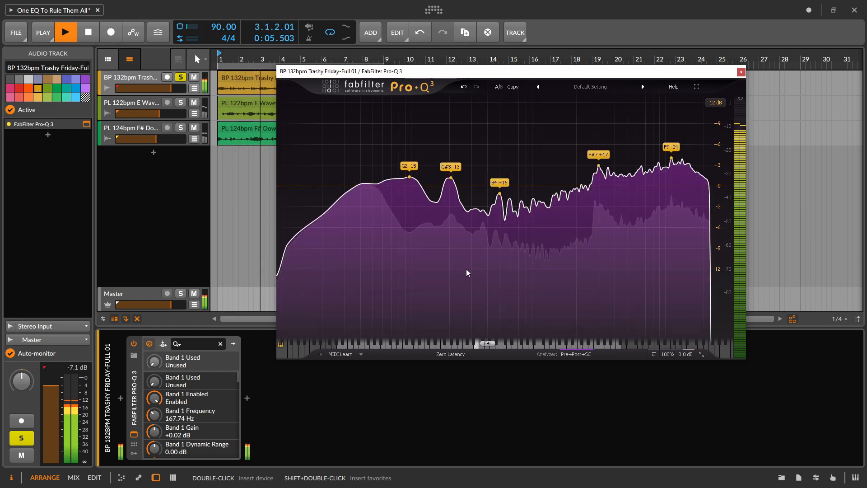
left_click(282, 345)
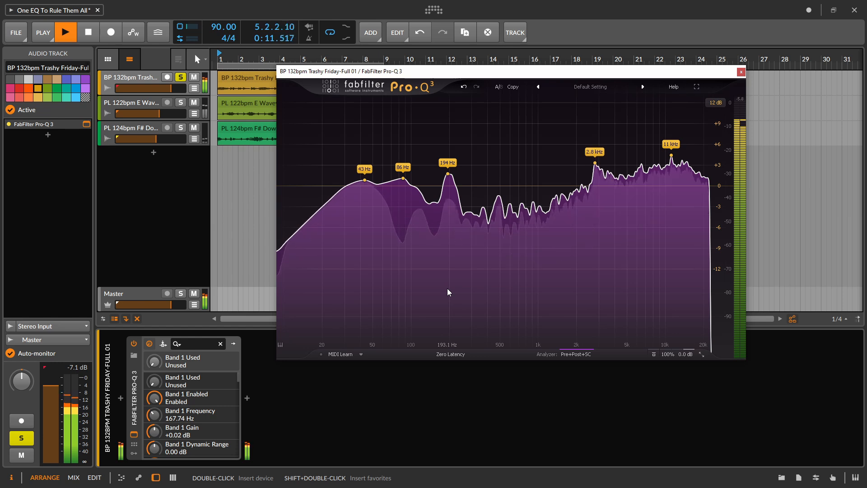
key("space")
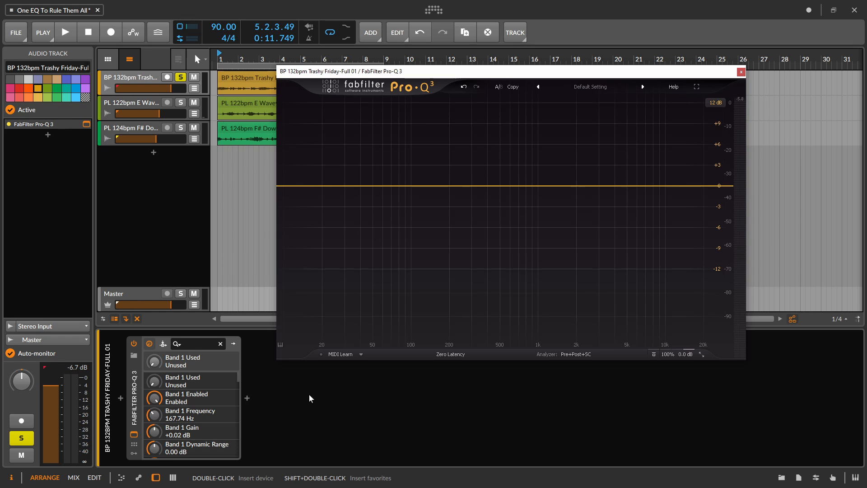
- Add a bell band at 119.17 Hz in Pro-Q 3 and split it into separate Mid and Side bands
left_click(420, 186)
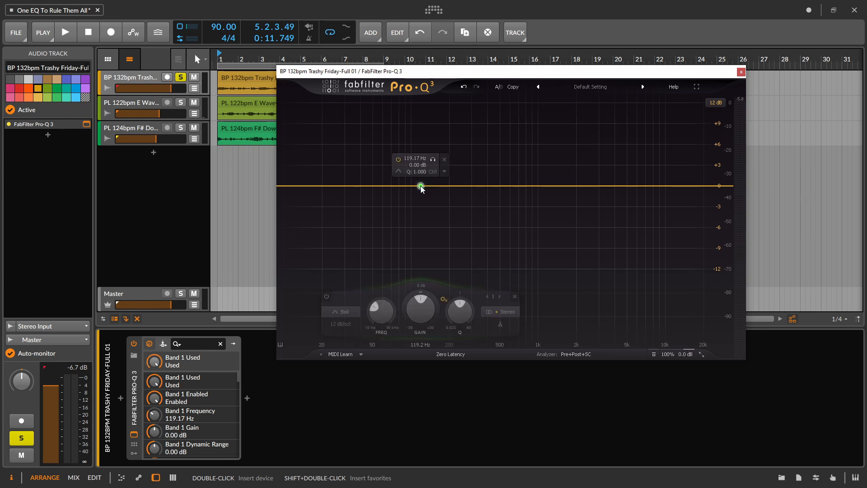
left_click(503, 323)
left_click(501, 297)
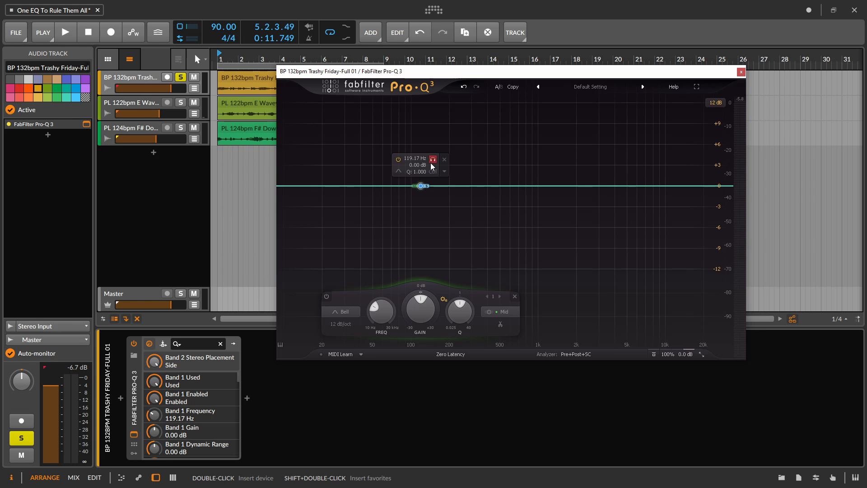
- Move the Mid and Side bands to about 57 Hz during playback, boost Mid by 4.23 dB at 54.35 Hz, and select the Side band
key("space")
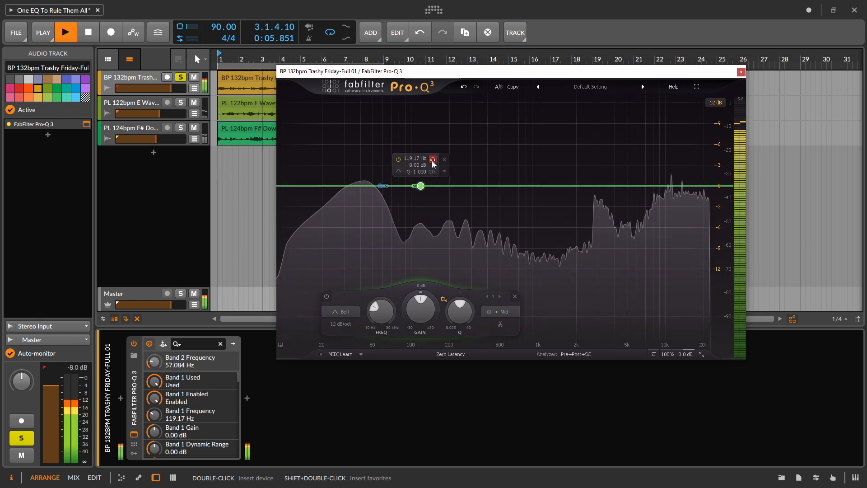
left_click_drag(432, 164, 386, 169)
left_click_drag(381, 330, 378, 281)
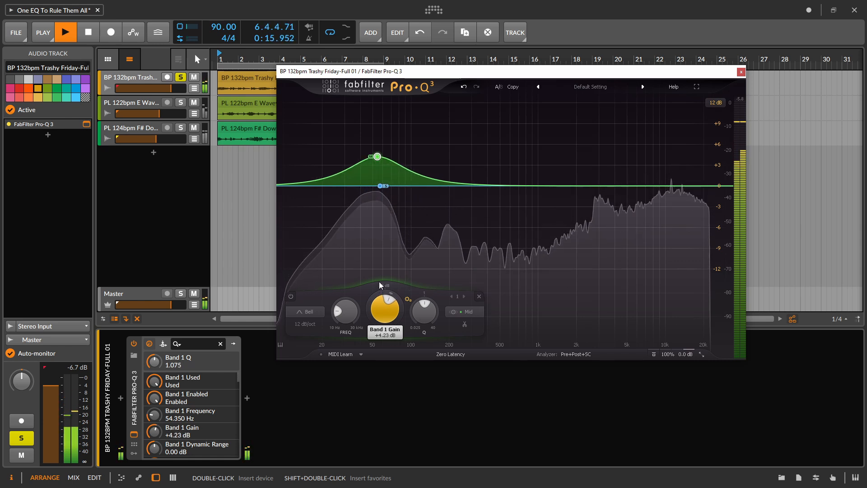
left_click(463, 296)
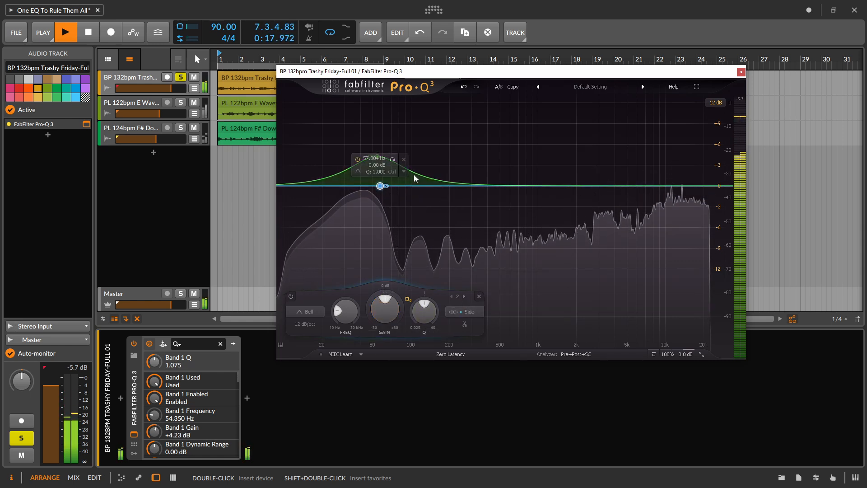
- Turn the Side band into a high shelf at 3979.7 Hz with +2.84 dB gain and a Q of 0.288
left_click_drag(392, 159, 631, 253)
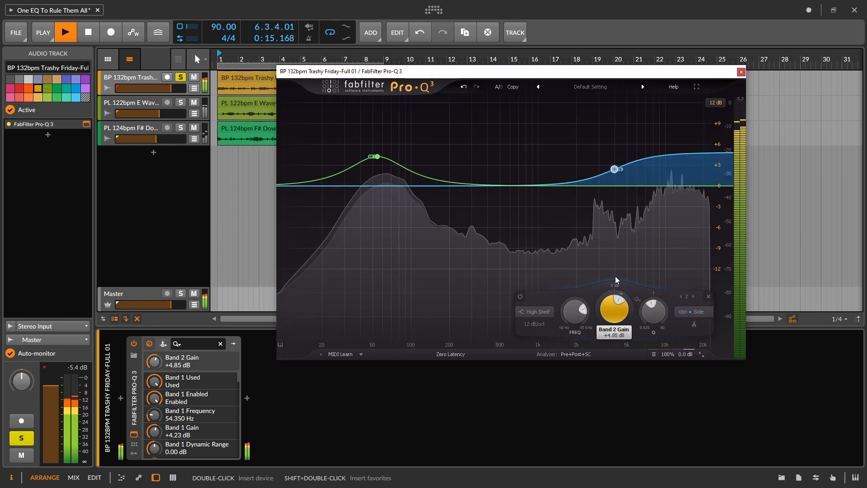
mouse_move(615, 275)
left_mouse_down()
mouse_move(614, 265)
mouse_move(614, 282)
left_mouse_up()
left_click_drag(652, 316, 648, 331)
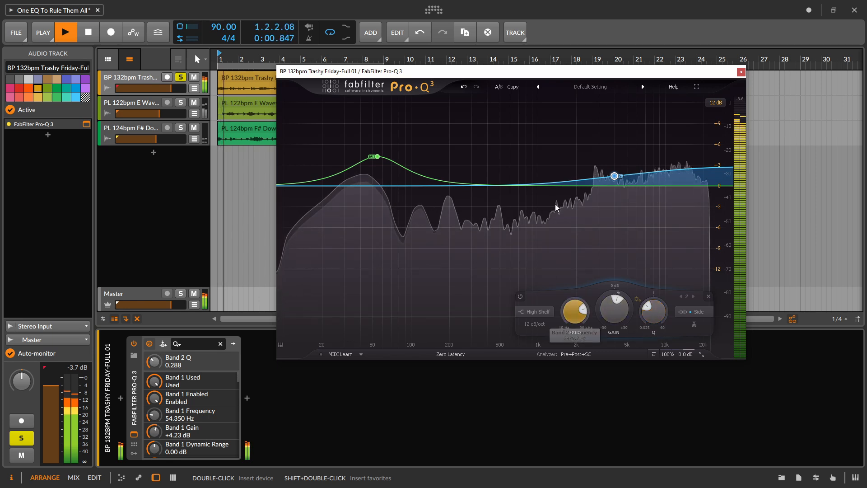
- Bypass and re-enable Pro-Q 3 twice during playback to compare the drum loop with and without the Mid/Side EQ
left_click(132, 345)
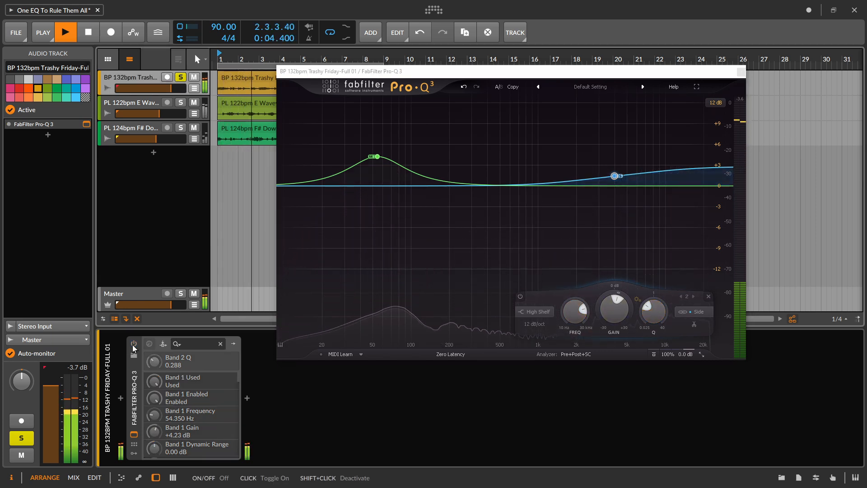
left_click(133, 344)
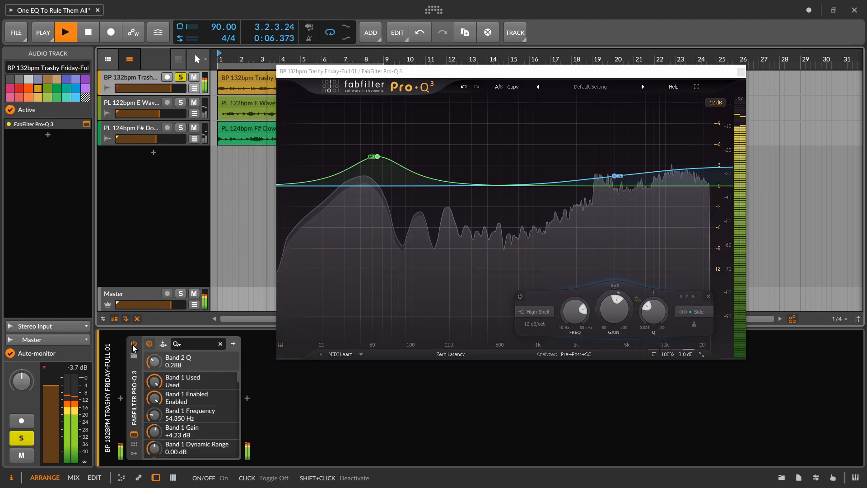
left_click(133, 345)
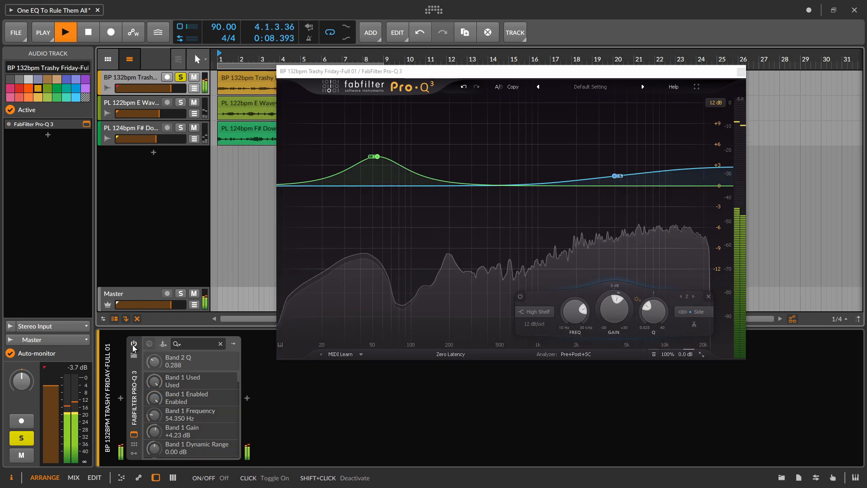
left_click(133, 345)
key("space")
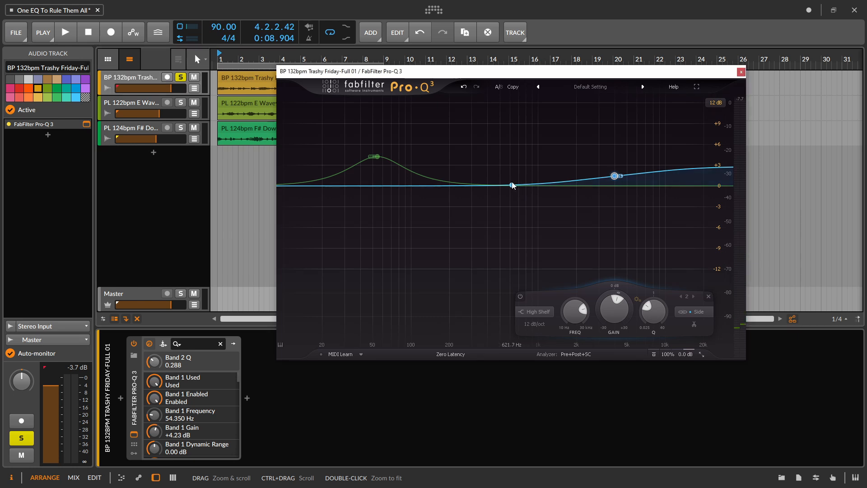
- Add a stereo bell band, shift it to 1845 Hz at +0.26 dB, and audition it during playback
left_click(511, 182)
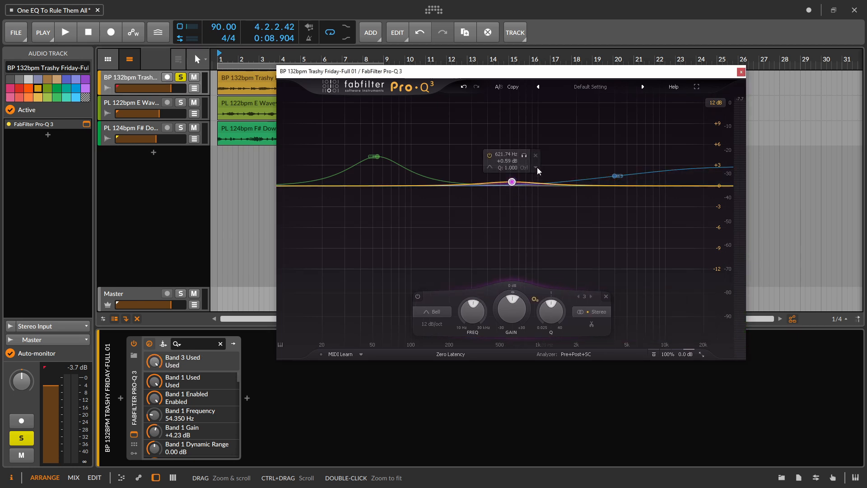
left_click_drag(512, 182, 571, 184)
key("space")
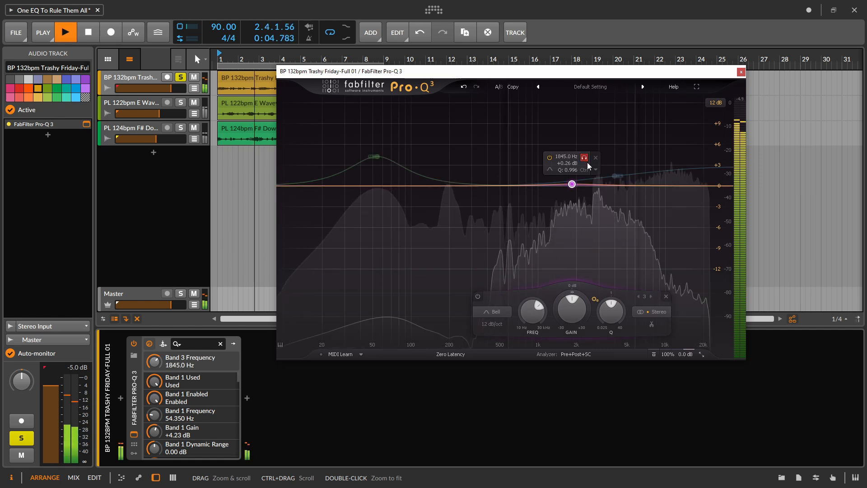
- Make the 1845 Hz band dynamic with a large upward range, and add a low-cut band with a Q of 1.191
right_click(571, 184)
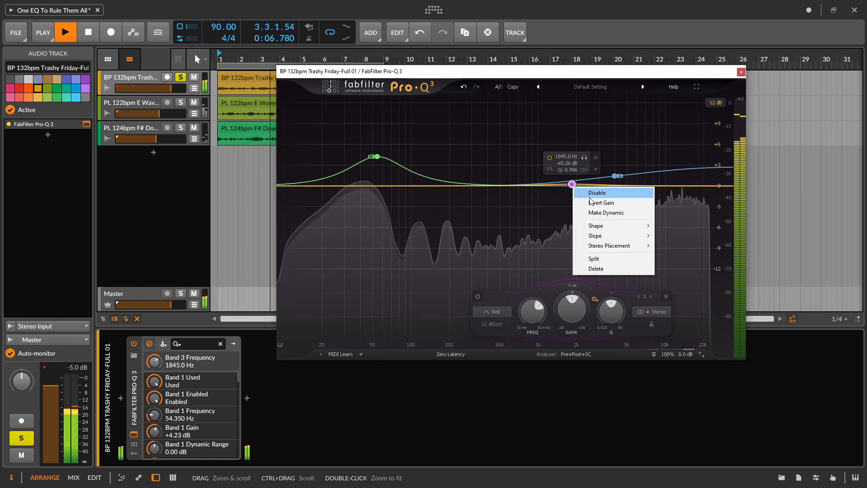
left_click(619, 212)
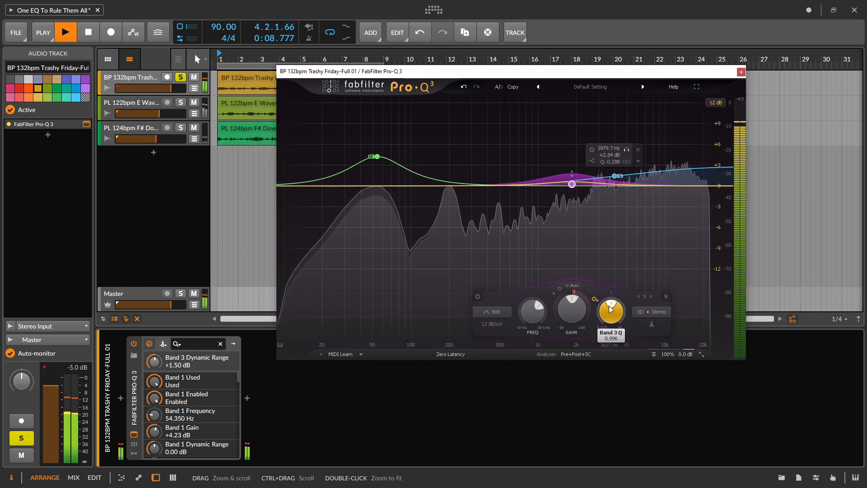
left_click_drag(572, 174, 572, 128)
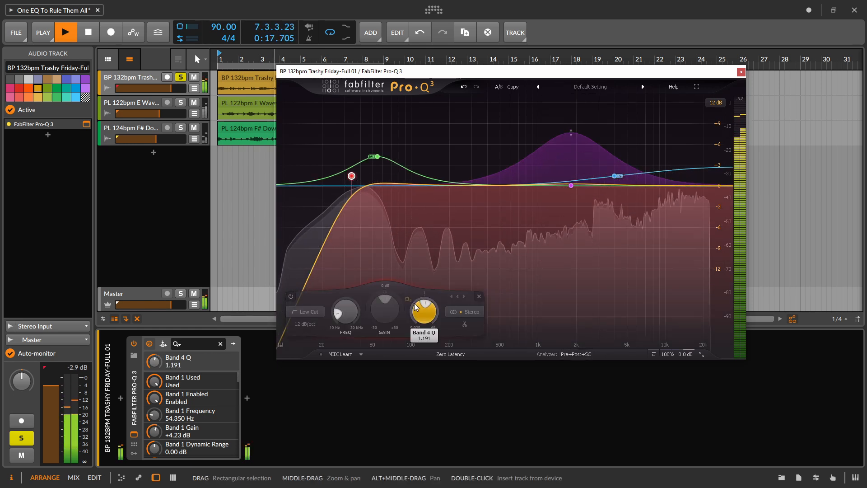
left_click(585, 290)
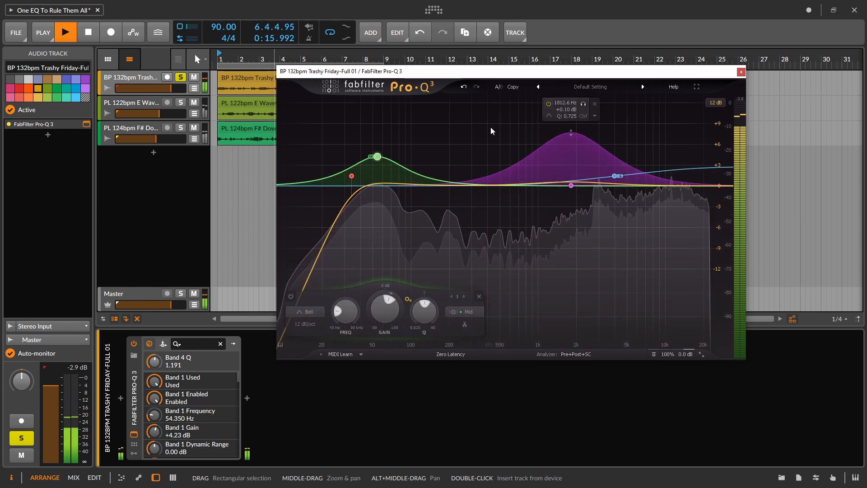
- Move the plug-in window higher and compare the drum loop with Pro-Q 3 bypassed and enabled during playback
key("space")
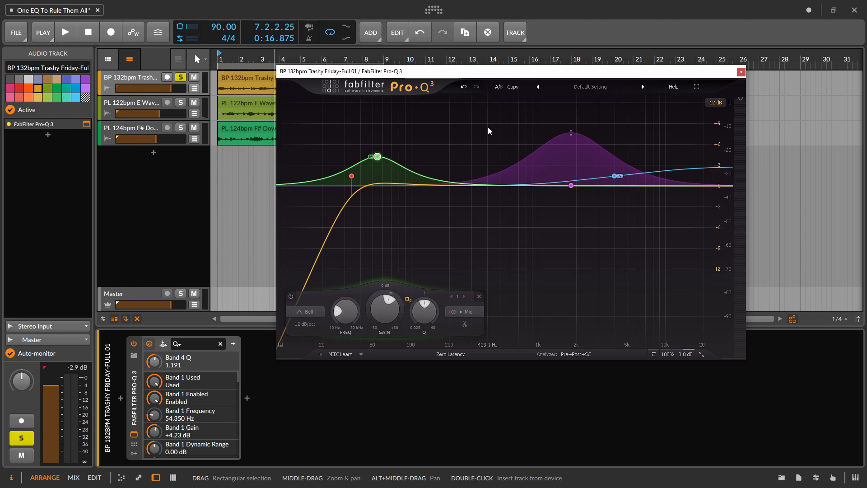
left_click_drag(469, 71, 467, 46)
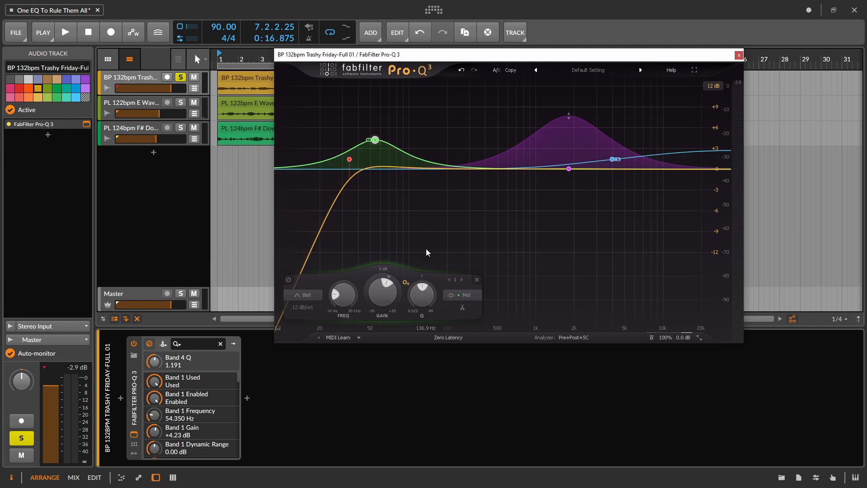
key("space")
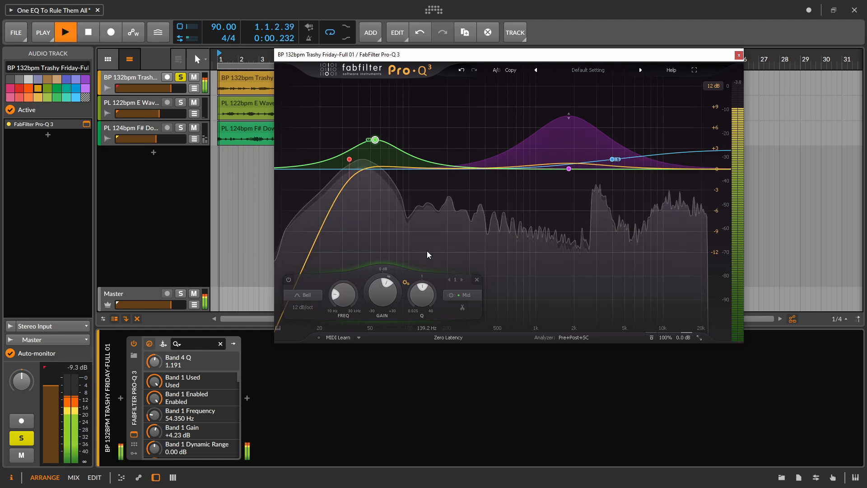
left_click(133, 345)
left_click(133, 345)
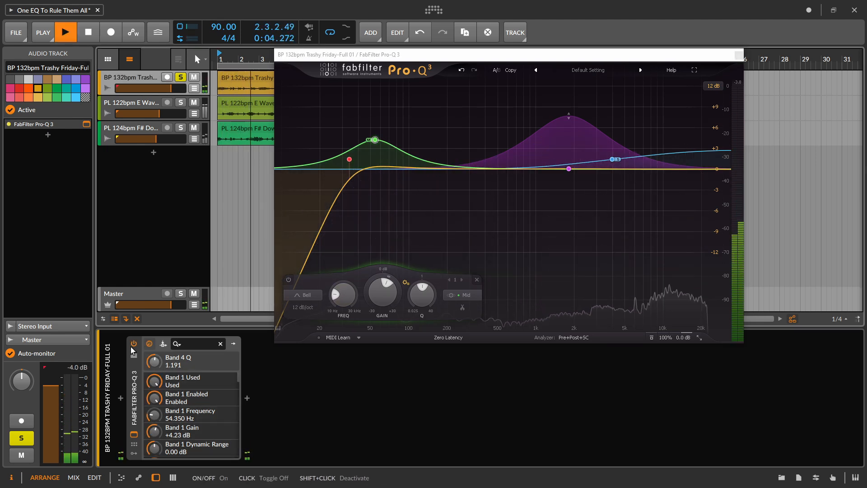
key("space")
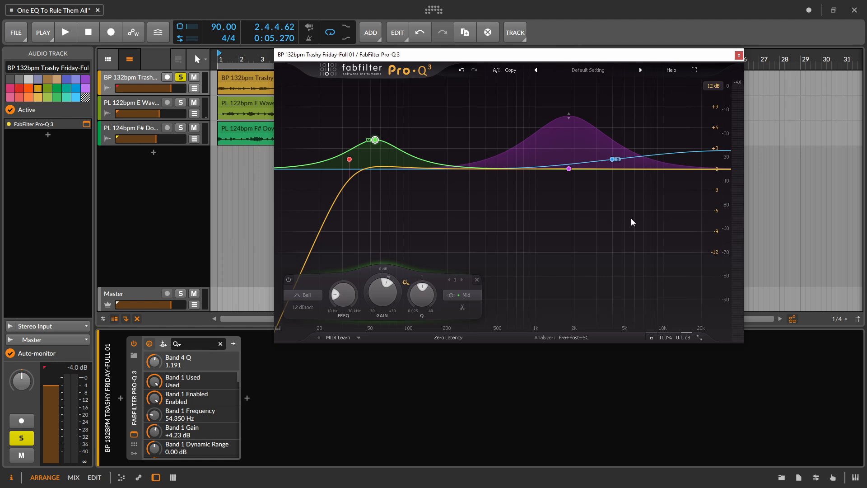
- Open the analyzer settings and examine the Master, Pads and Vox spectra for frequency collisions during playback
left_click(570, 337)
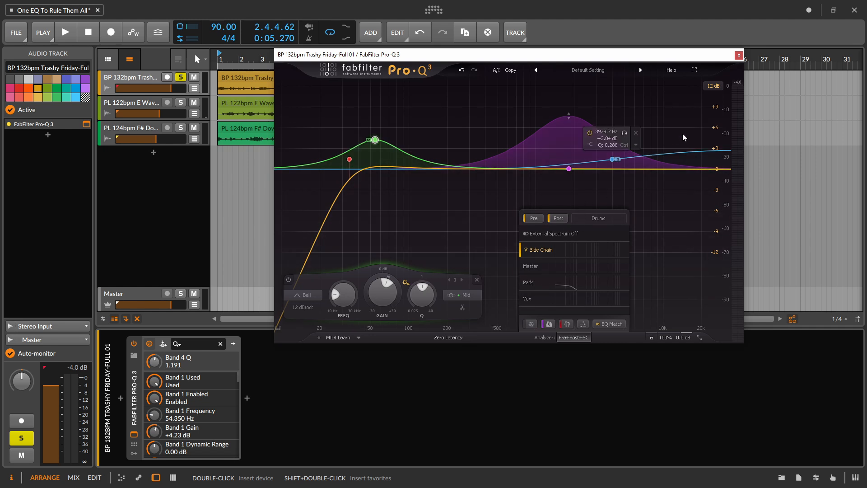
key("space")
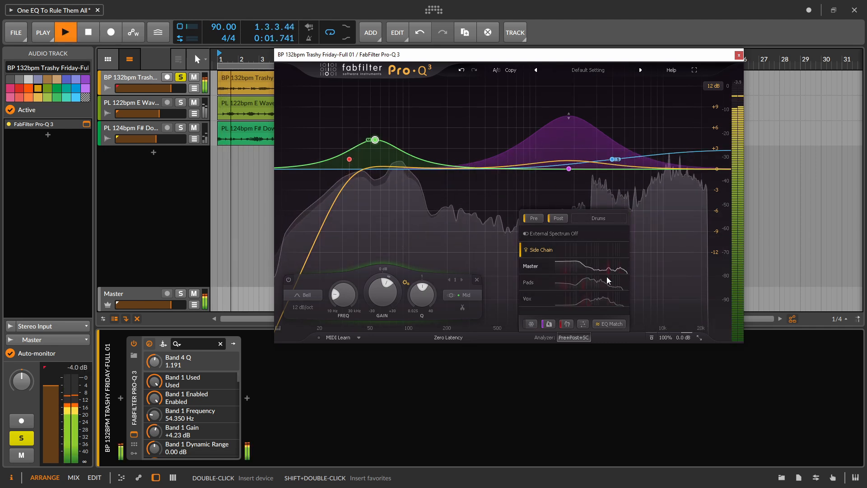
mouse_move(586, 280)
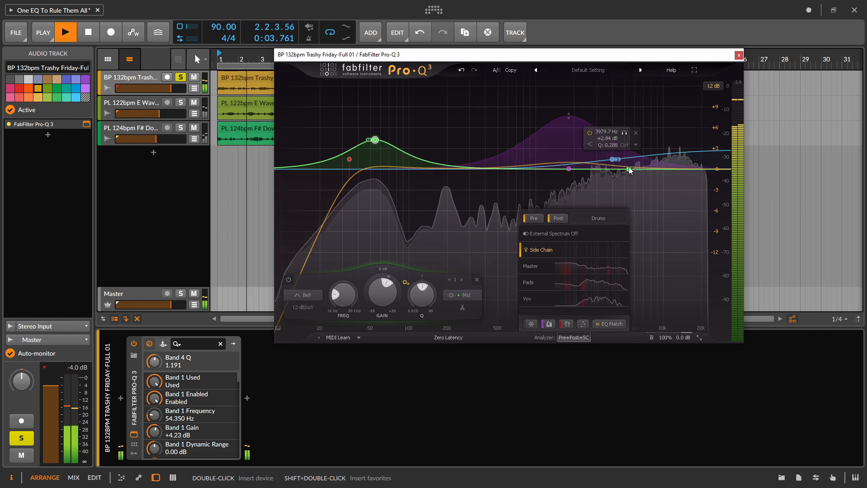
- Close the drum EQ window and bring up the expanded Pro-Q 3 on the PL 122bpm E WaveyPad Keys track
left_click(741, 55)
key("space")
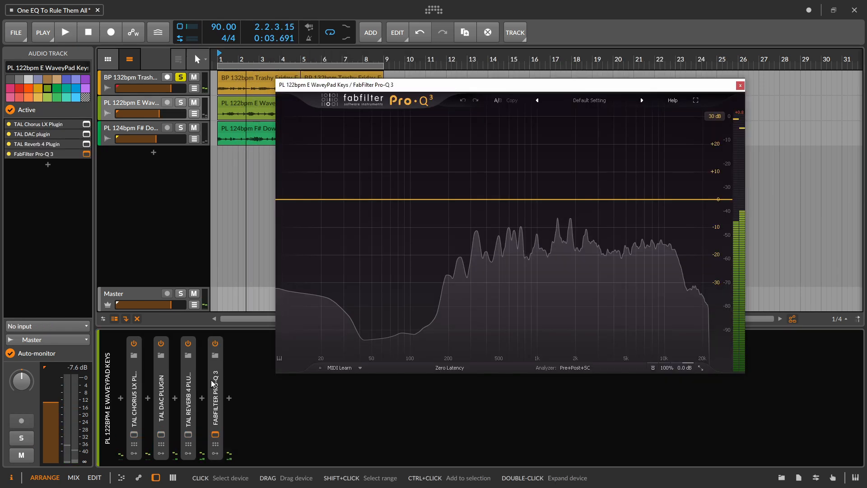
double_click(213, 383)
left_click_drag(367, 84, 430, 78)
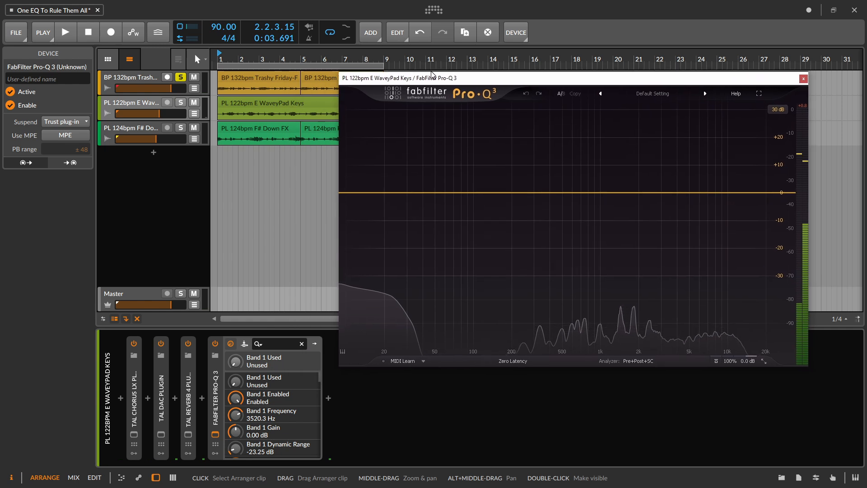
- Set the sidechain input of the keys track's Pro-Q 3 to BP 132bpm Trashy Friday-Full 01
left_click(248, 339)
left_click(245, 344)
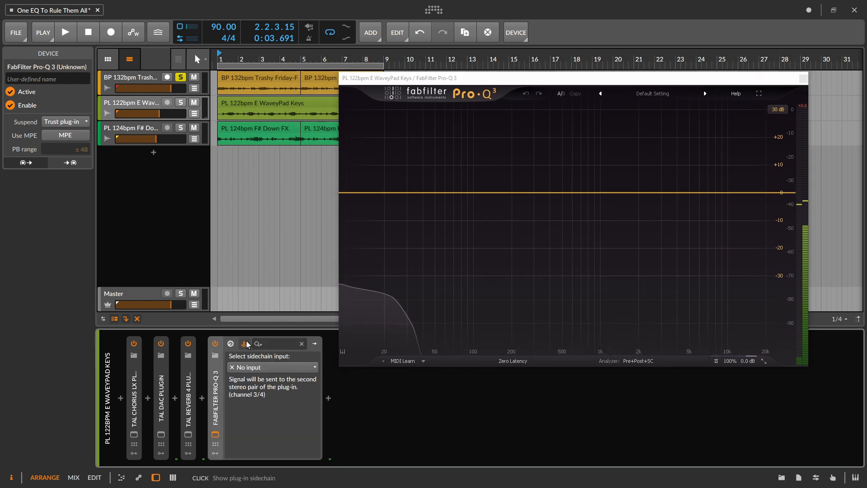
left_click(272, 368)
mouse_move(352, 420)
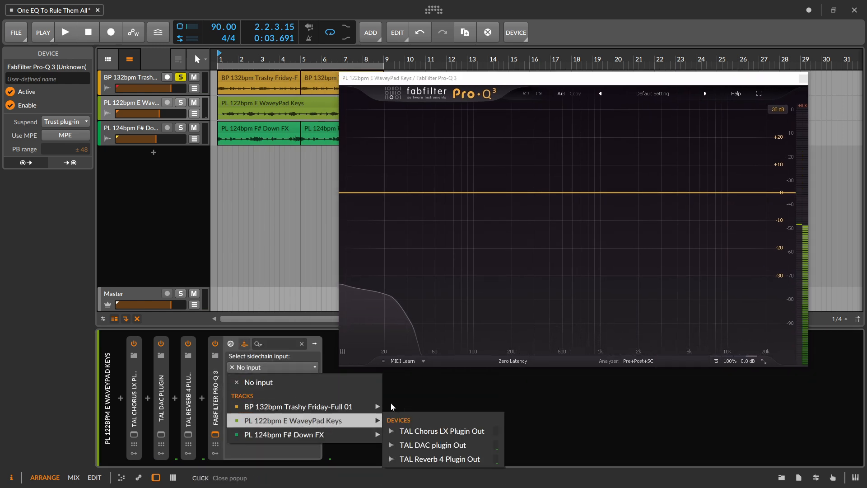
left_click(395, 406)
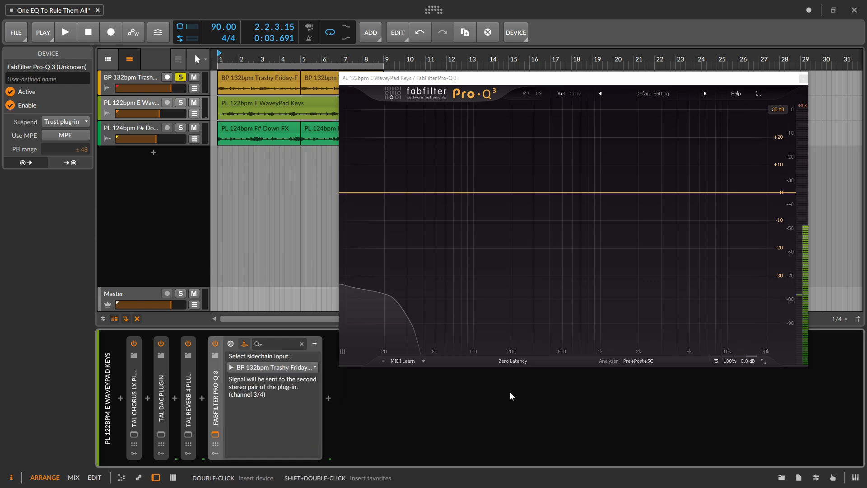
- Solo the WaveyPad Keys track along with the drums during playback, and add a dynamic bell band at 2940.6 Hz
key("space")
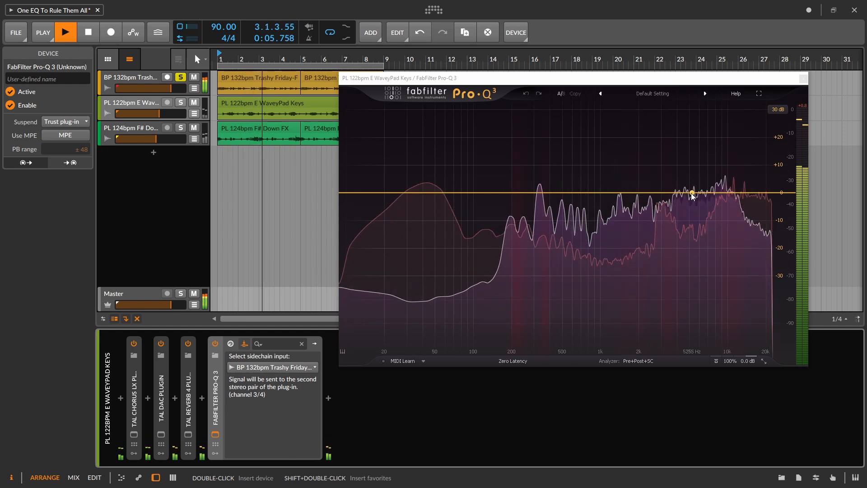
left_click(180, 102)
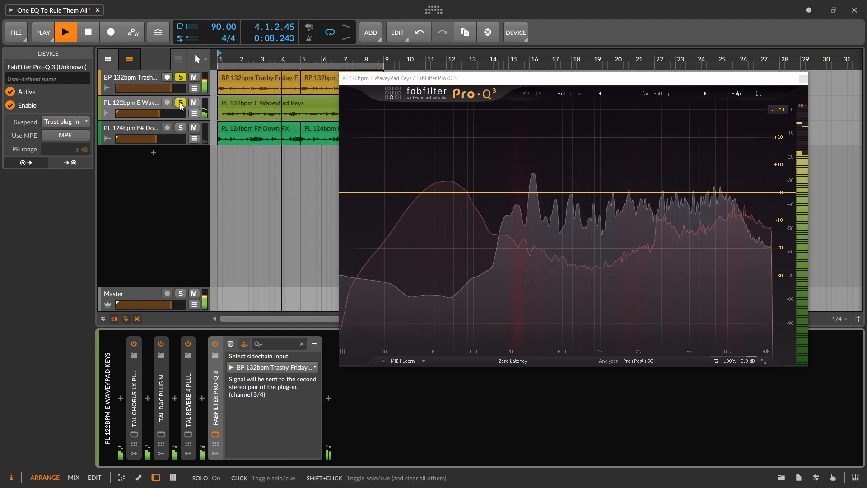
left_click(660, 193)
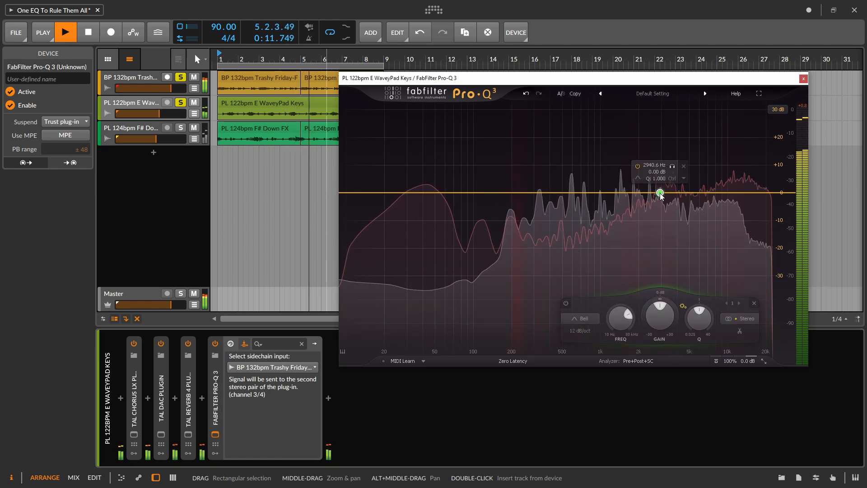
right_click(660, 193)
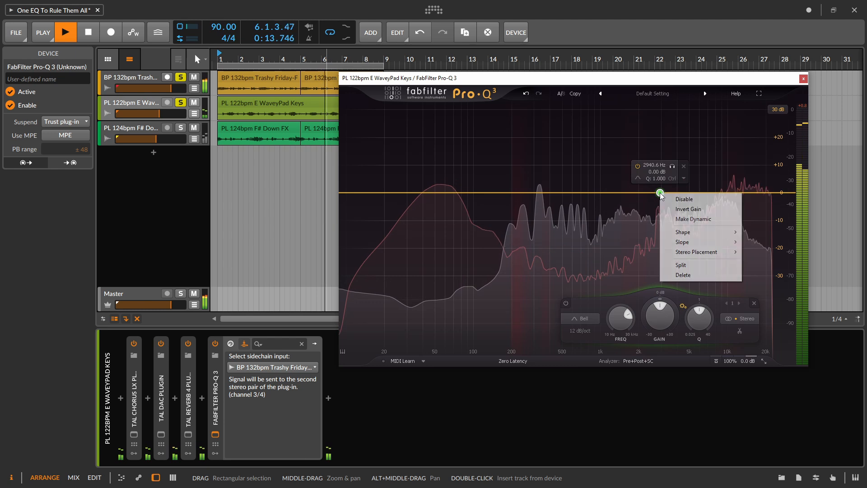
left_click(695, 220)
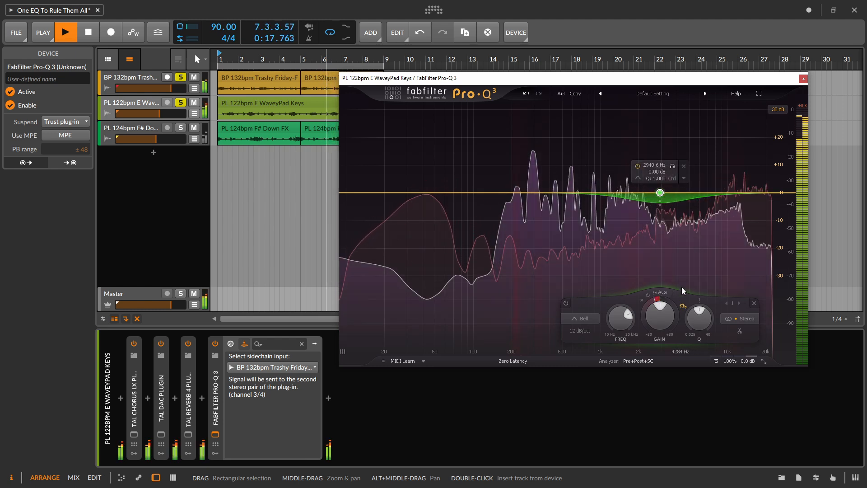
- Switch the 2940.6 Hz band from auto to a manual threshold, and deepen its dynamic cut to about 17 dB
left_click(662, 293)
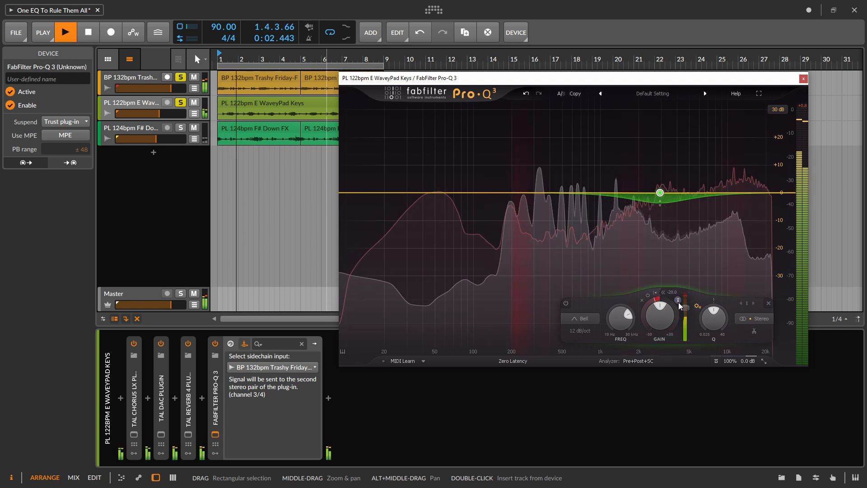
left_click_drag(685, 308, 684, 327)
left_click_drag(659, 218, 659, 239)
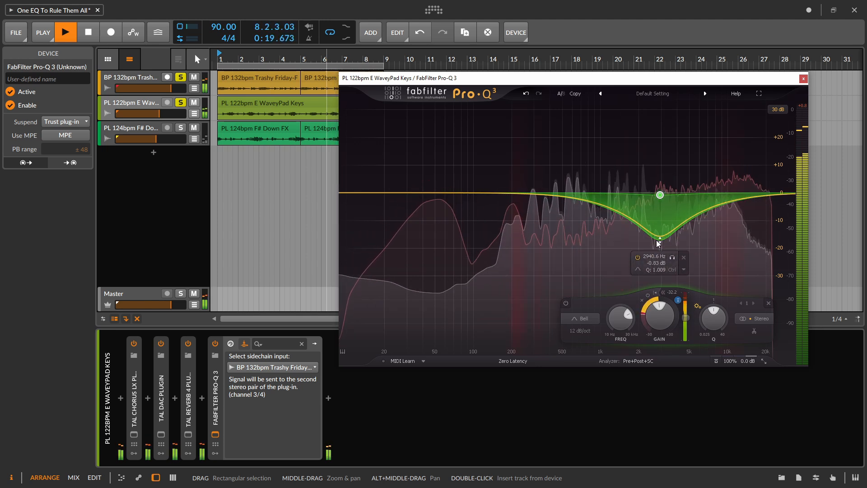
left_click_drag(686, 320, 686, 309)
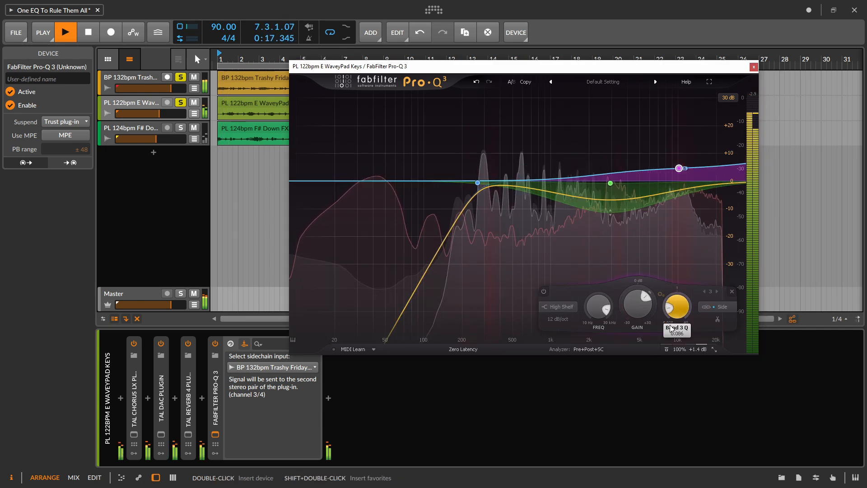
- Close the Pro-Q 3 window and bypass and re-enable the plug-in during playback to compare the keys and drums
left_click(753, 67)
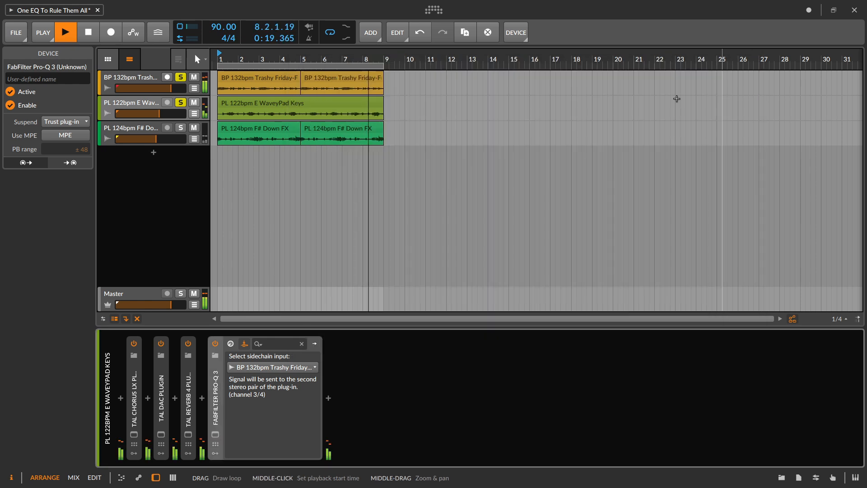
left_click(215, 344)
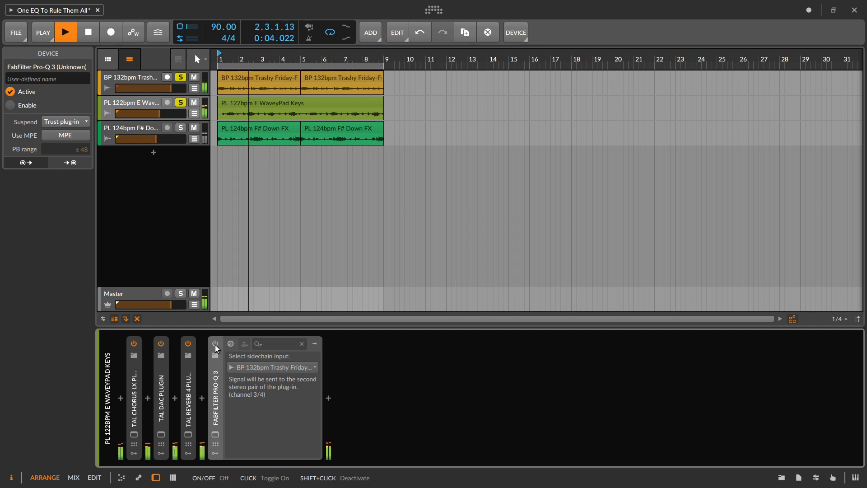
left_click(215, 344)
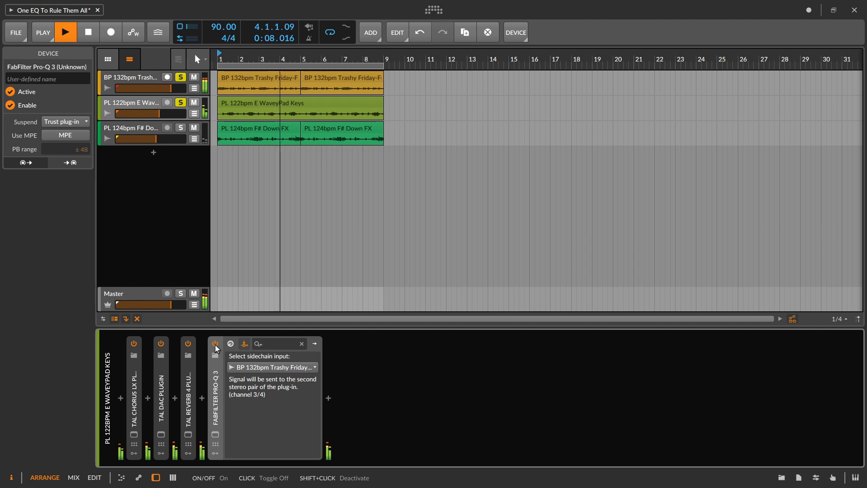
- Stop playback and review the interface size and analyzer options in the keys track's Pro-Q 3 window, leaving the window closed
left_click(215, 434)
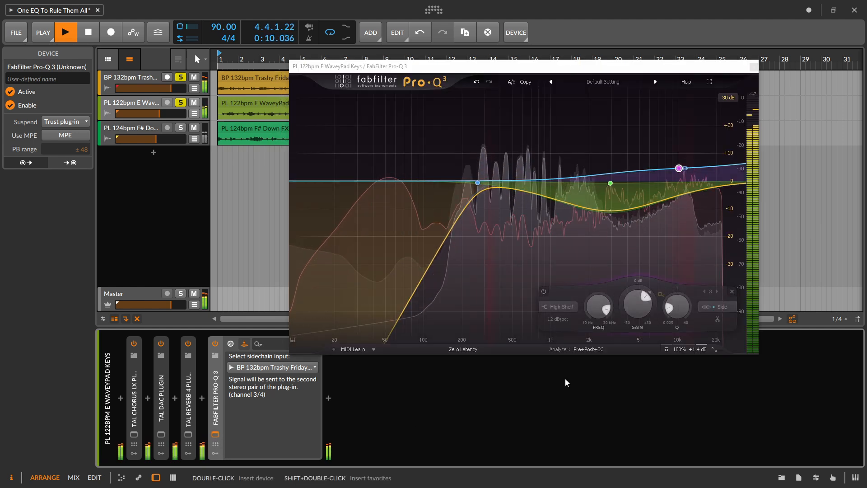
key("space")
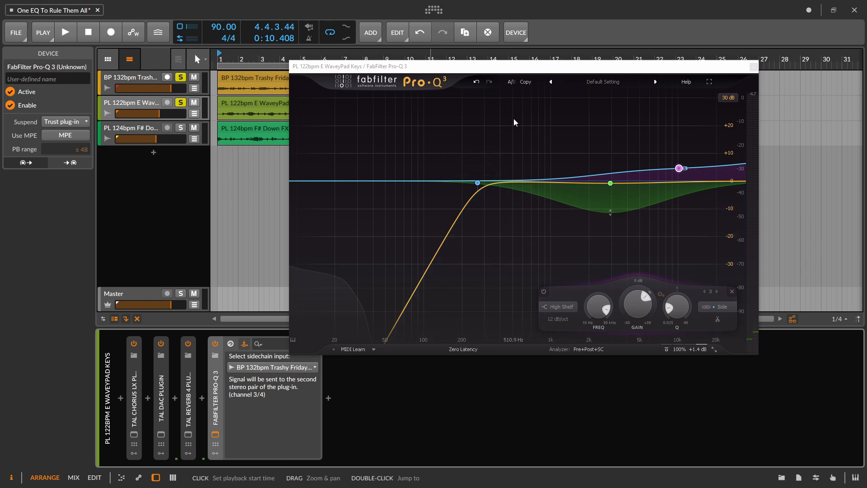
left_click(713, 351)
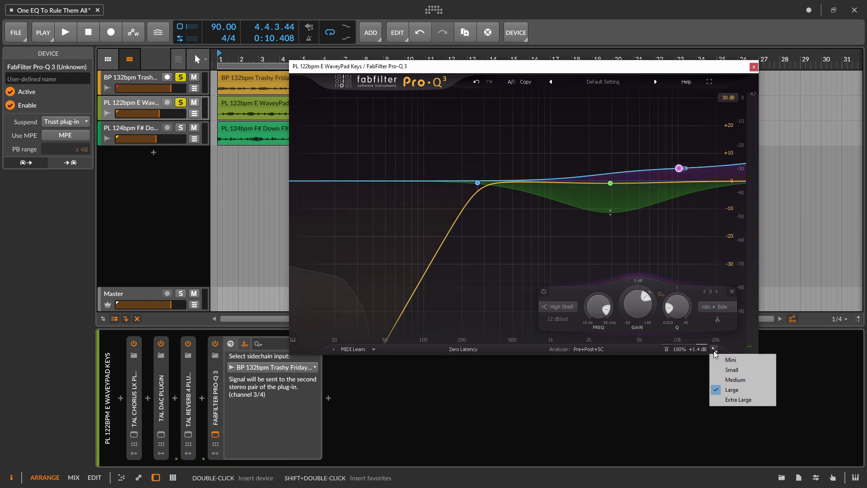
left_click(594, 349)
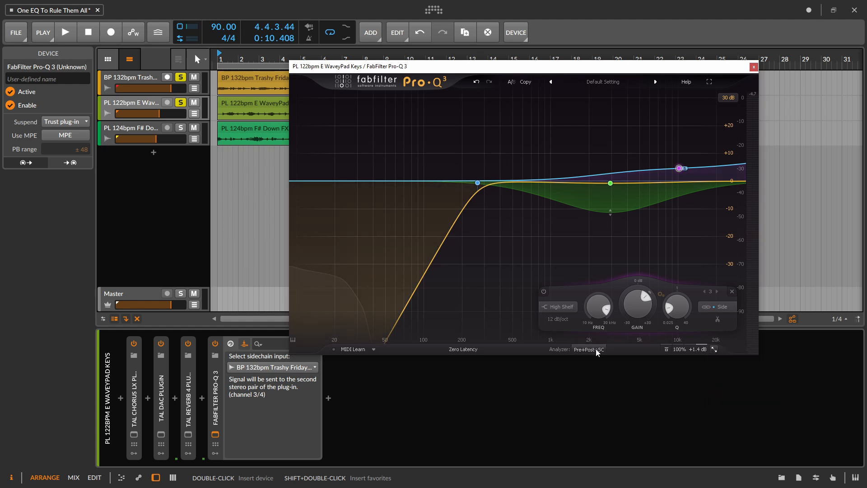
left_click(595, 348)
left_click(594, 349)
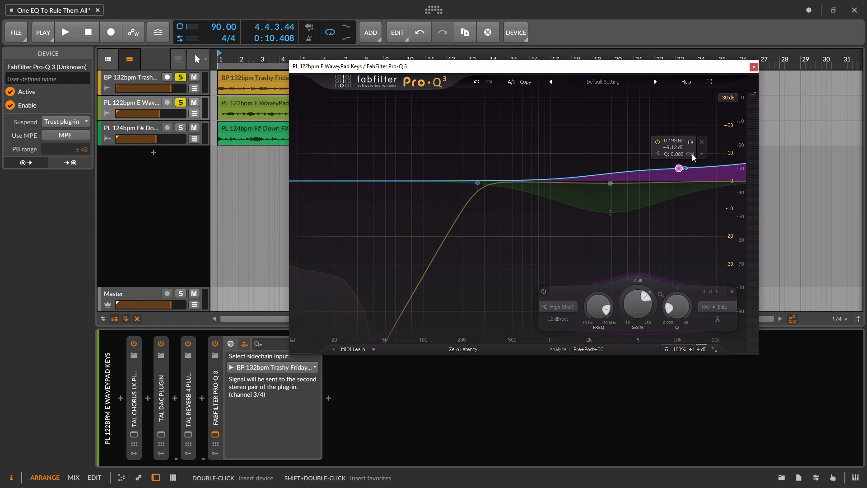
left_click(753, 68)
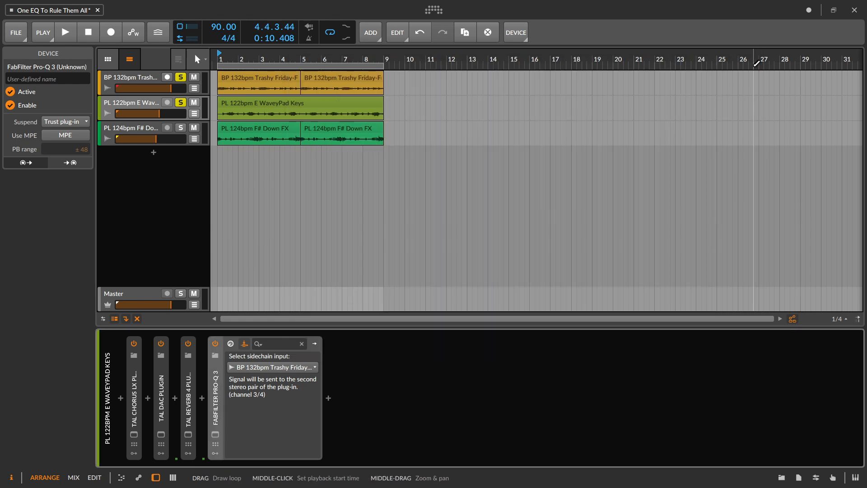